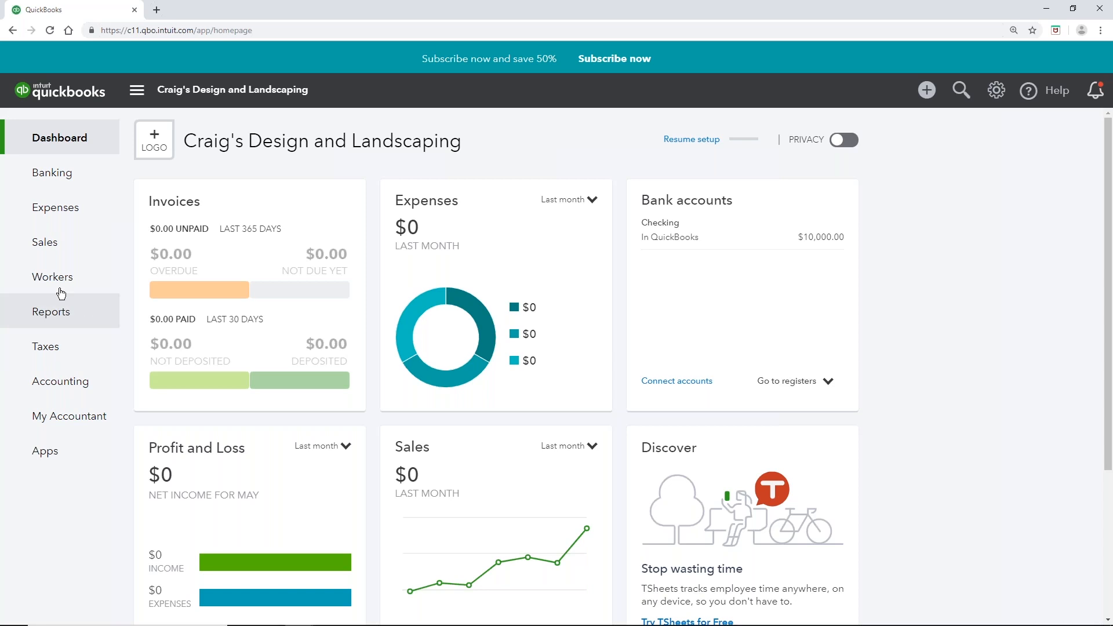
Step: Go to the Employees page under Workers in the left navigation
mouse_move(46, 289)
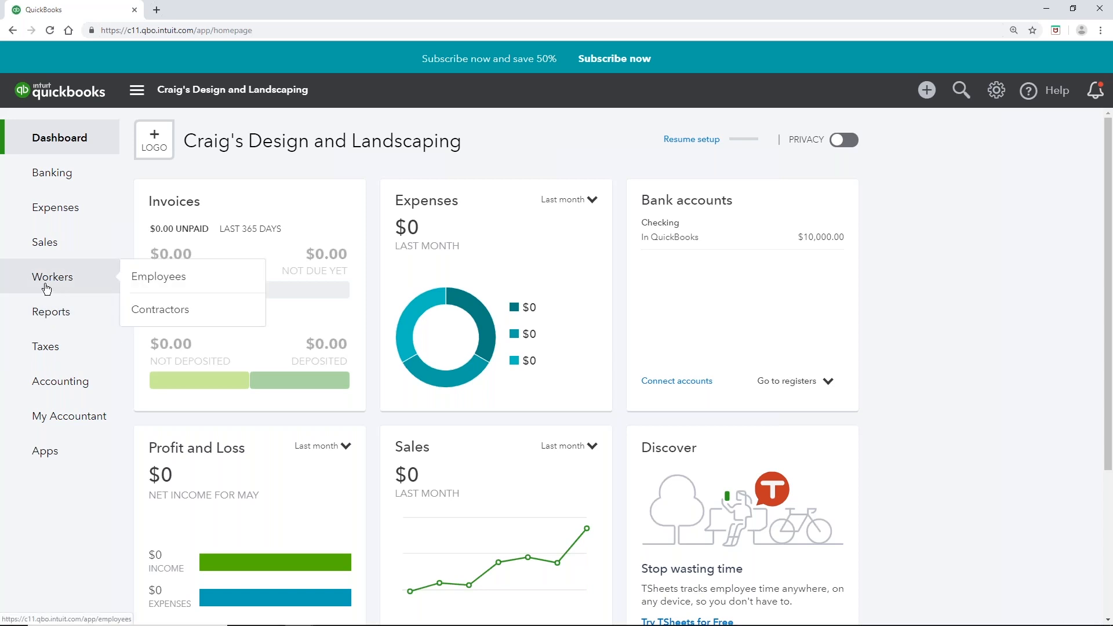
click(170, 281)
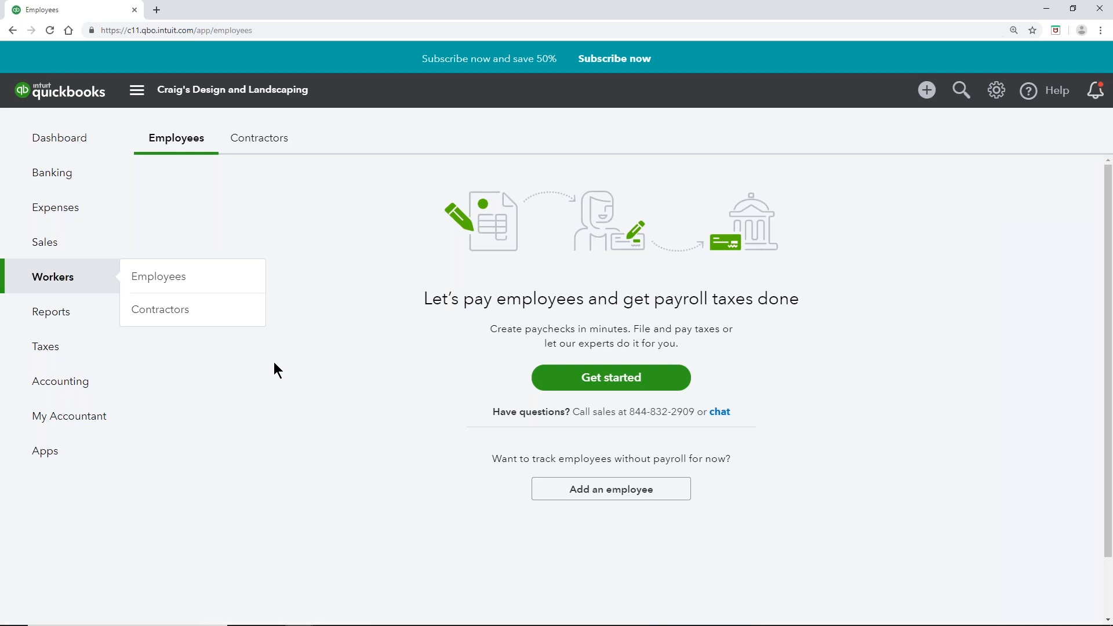
Step: Start payroll sign-up, compare the plans, and choose the Self Service Payroll free trial
click(667, 377)
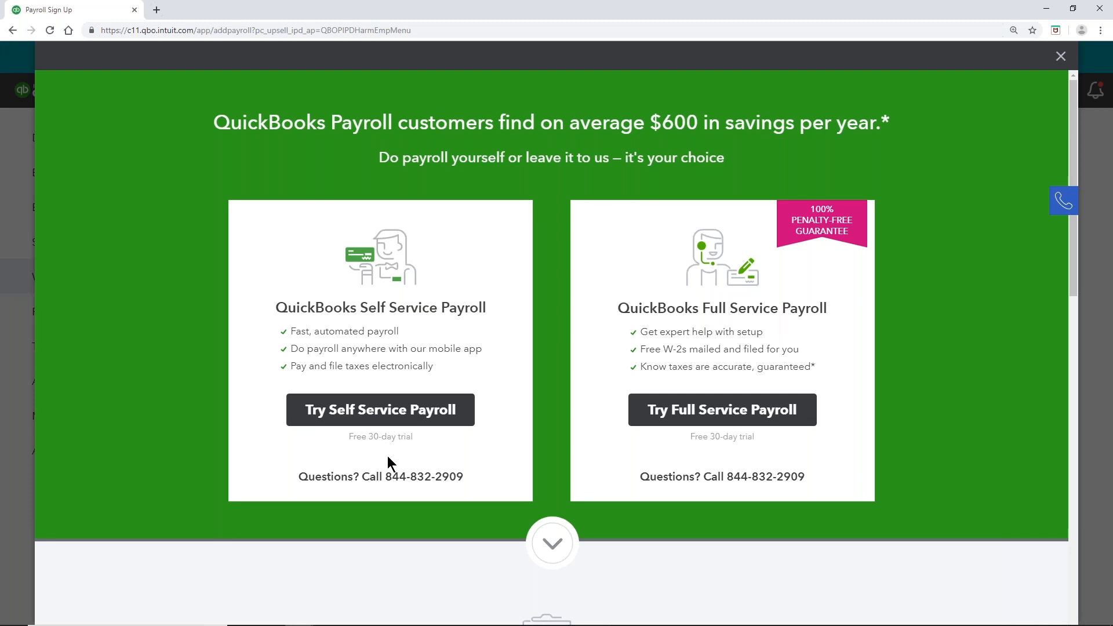
scroll(388, 456, down, 10)
scroll(387, 456, down, 2)
scroll(388, 456, up, 1)
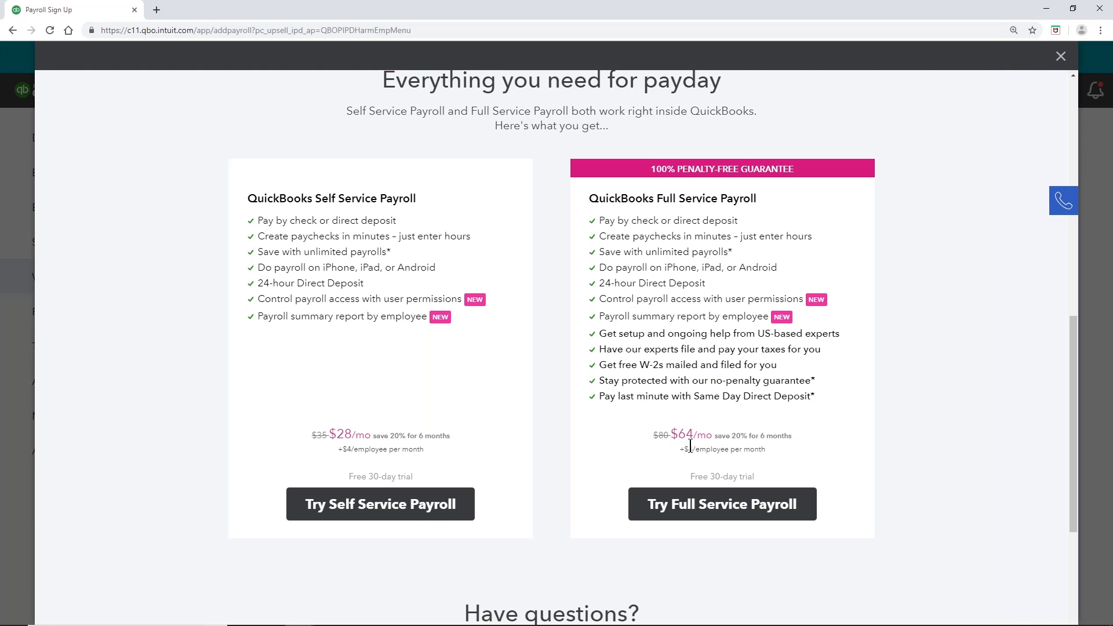
scroll(601, 443, up, 8)
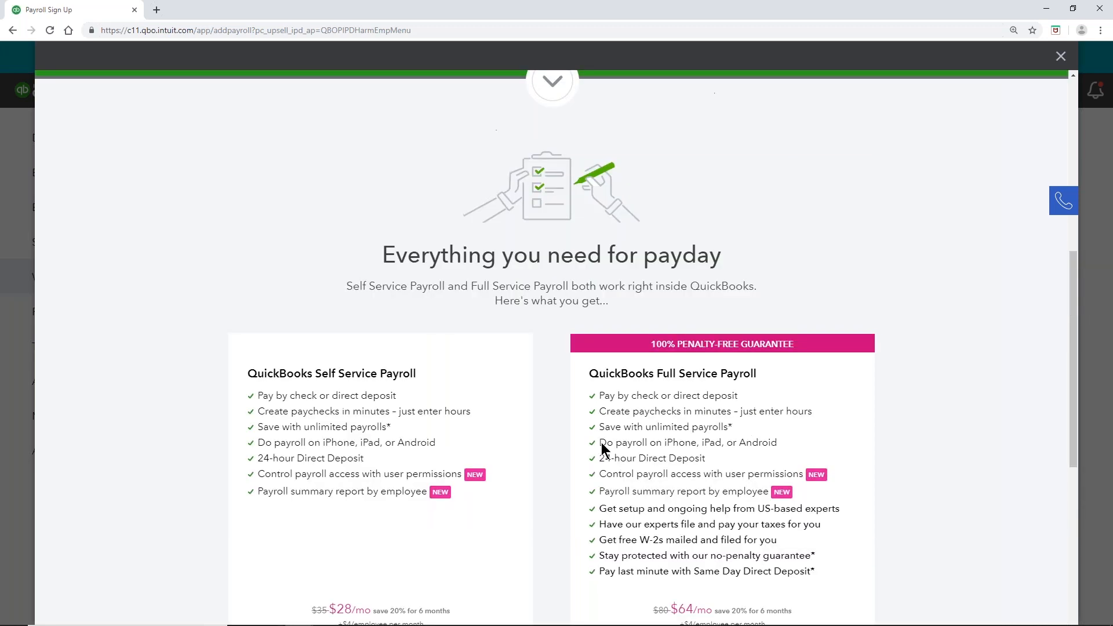
scroll(601, 443, up, 3)
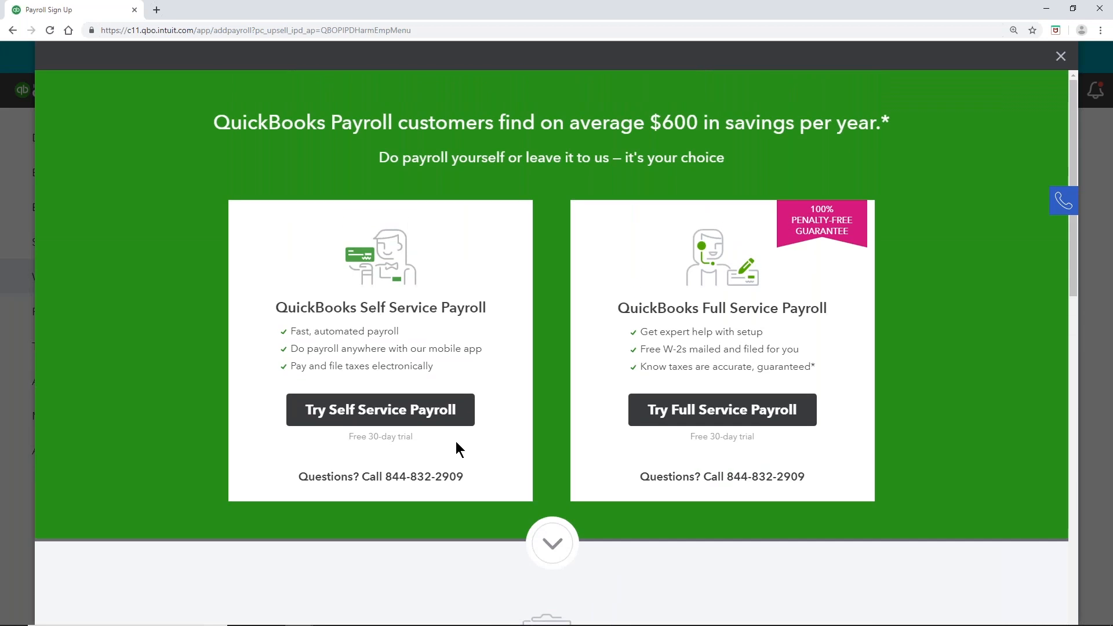
click(426, 416)
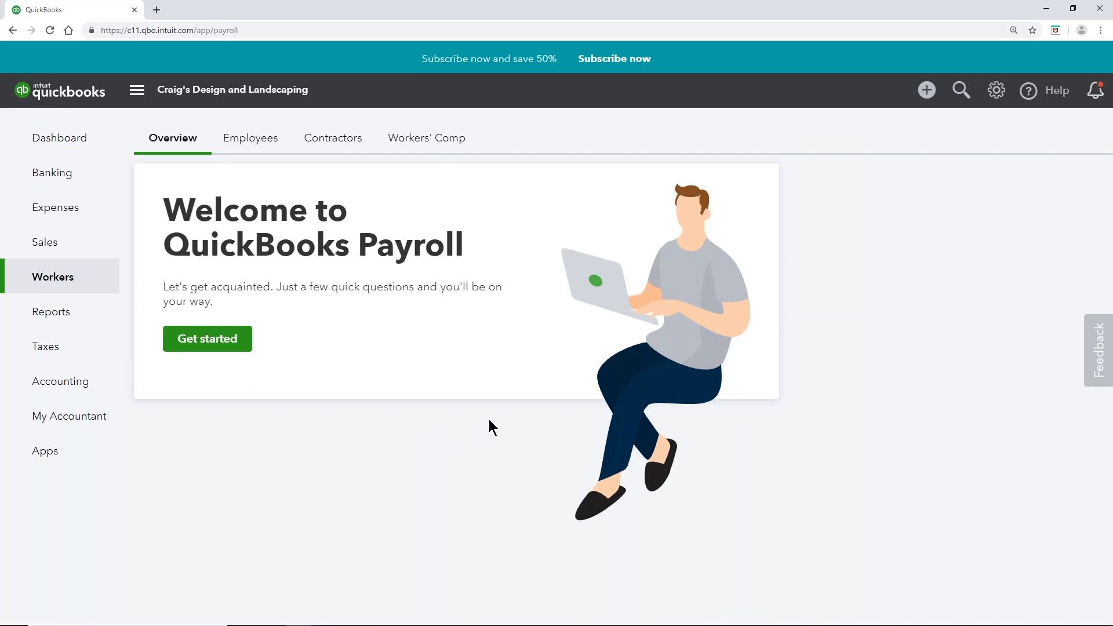
Step: Answer that employees were paid in 2019 and set June 28, 2019 as the next payday
click(226, 341)
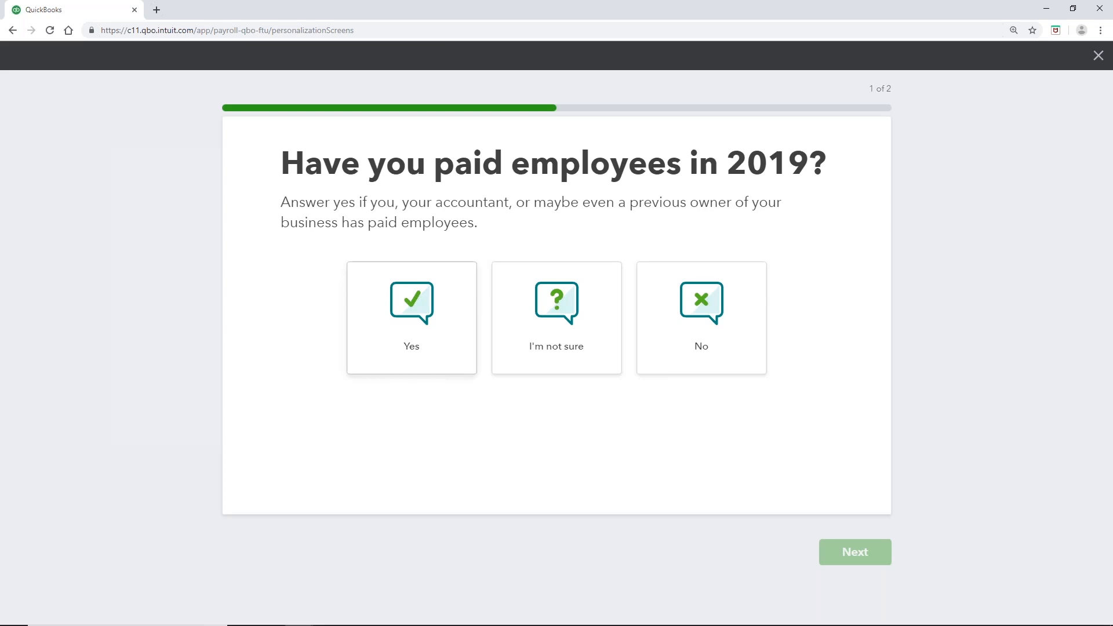
click(400, 333)
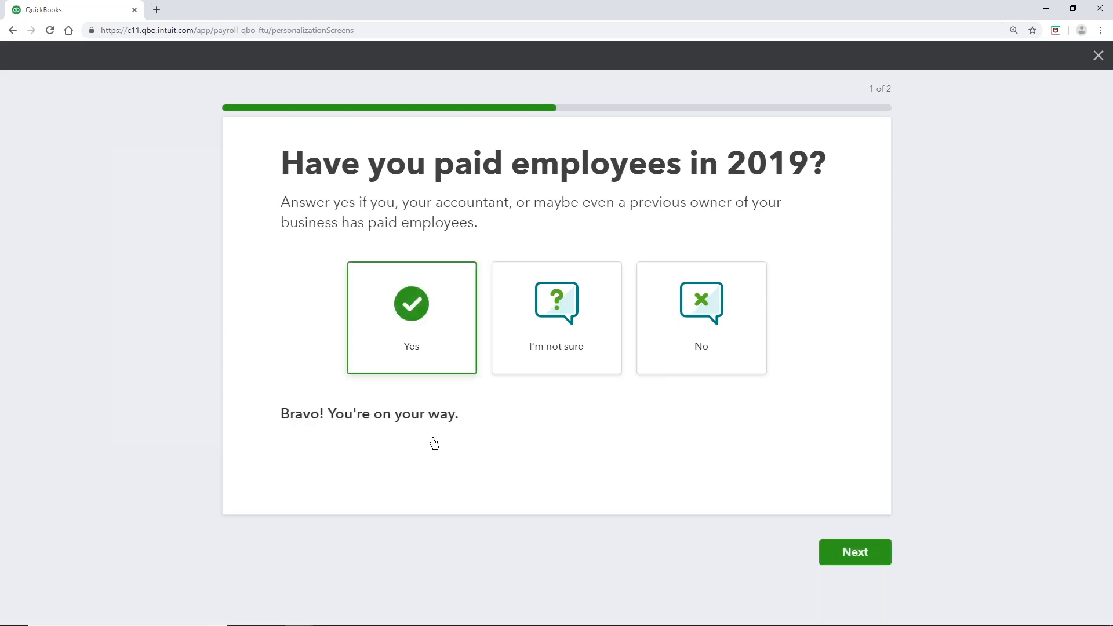
click(861, 558)
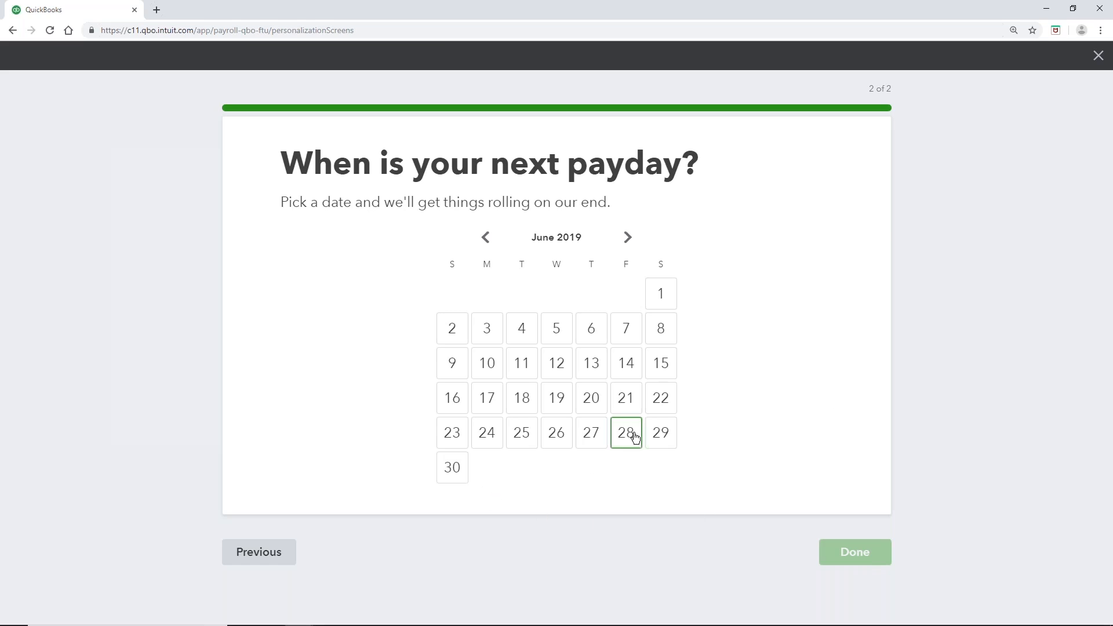
click(632, 436)
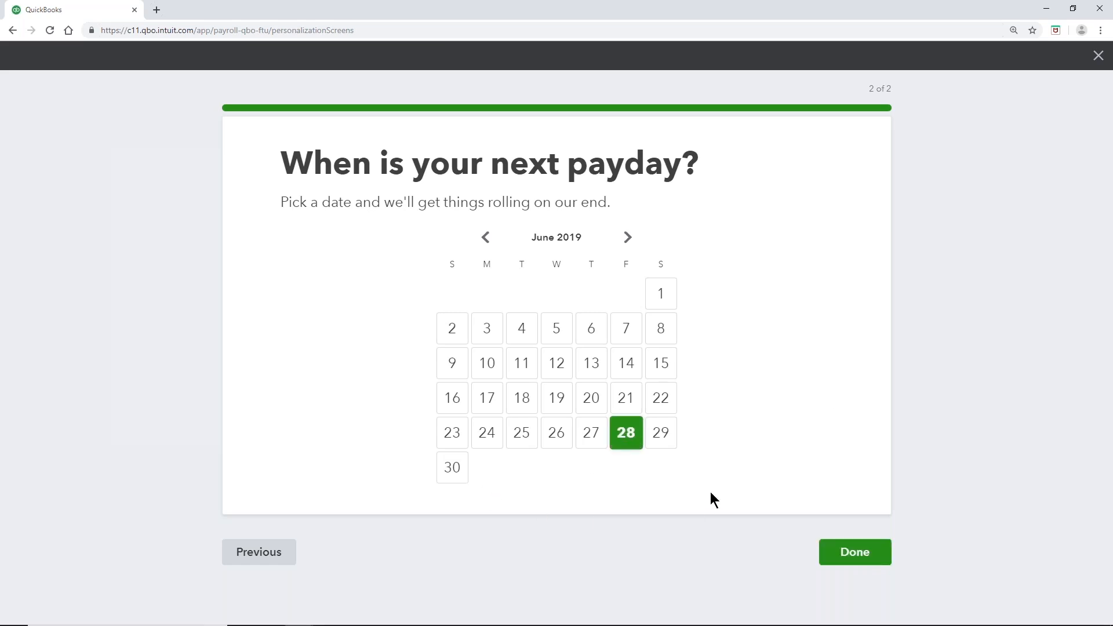
click(872, 555)
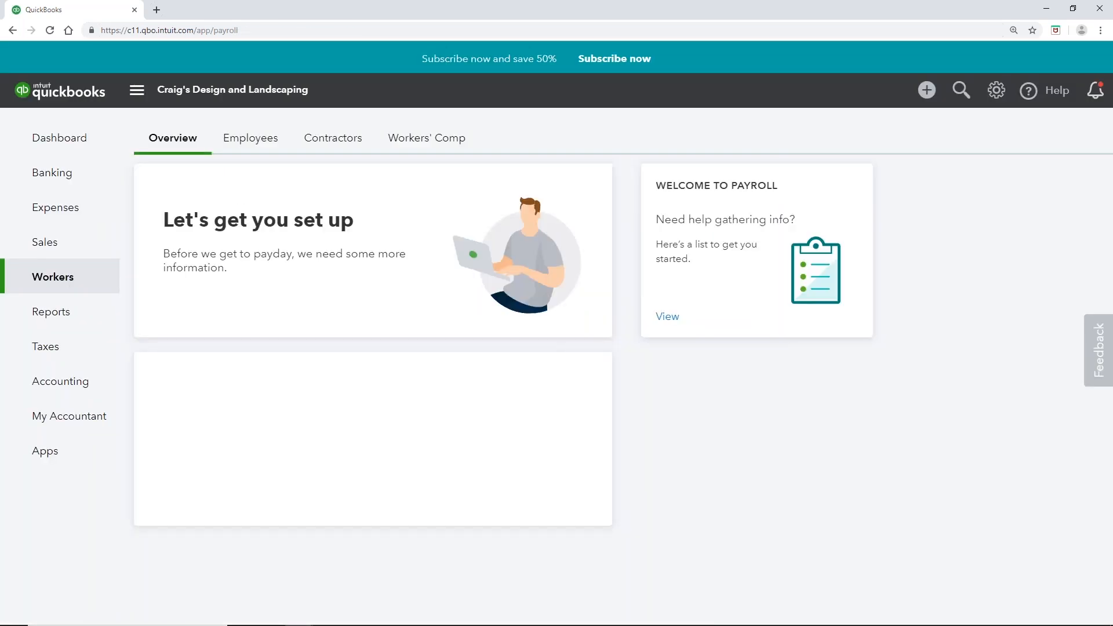
Step: Enter the business street address with city Dallas, state TX and the ZIP code
scroll(726, 510, down, 1)
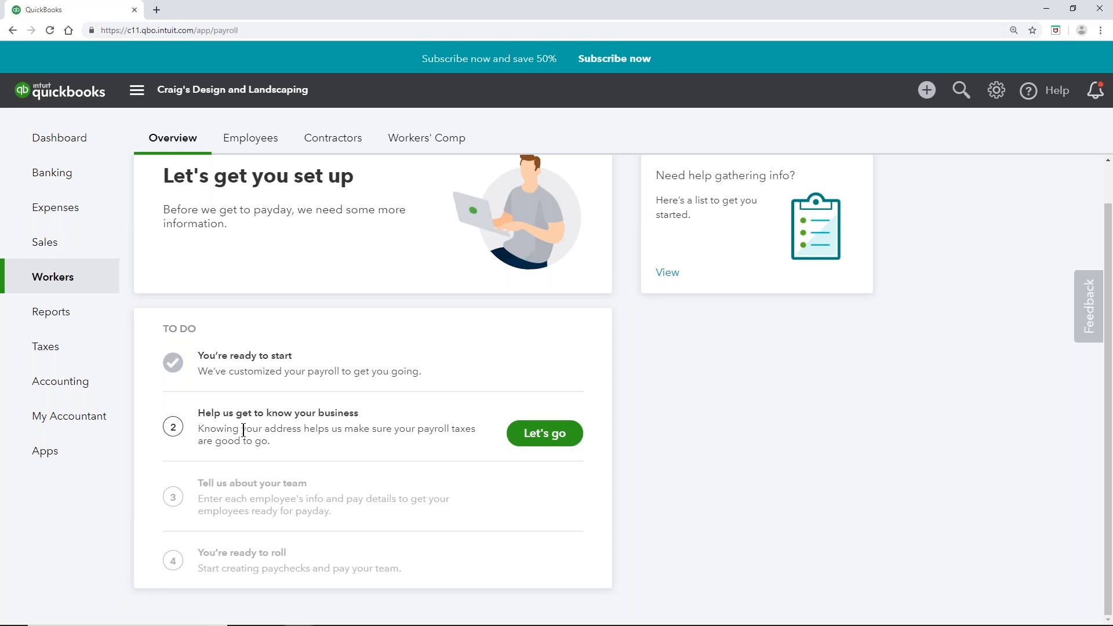
click(558, 443)
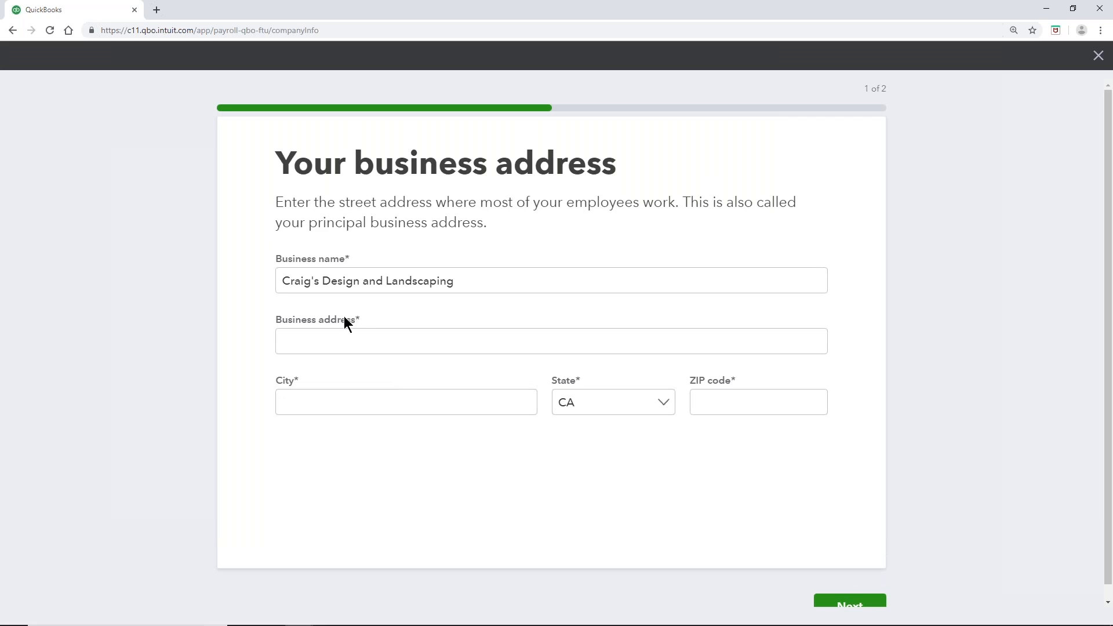
click(329, 342)
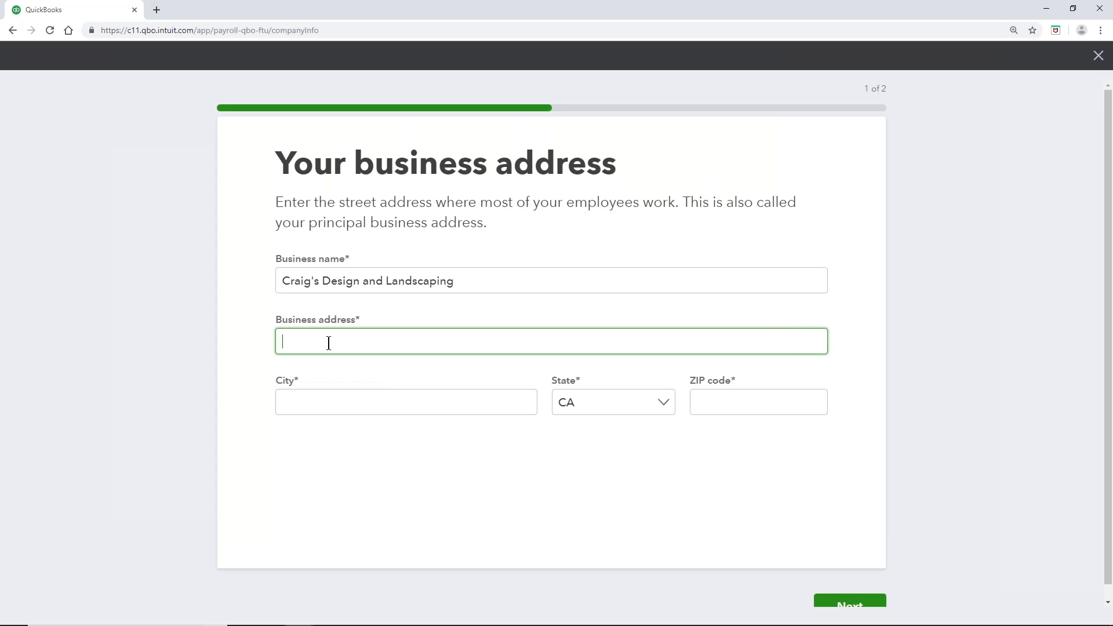
click(328, 406)
text(Dallas)
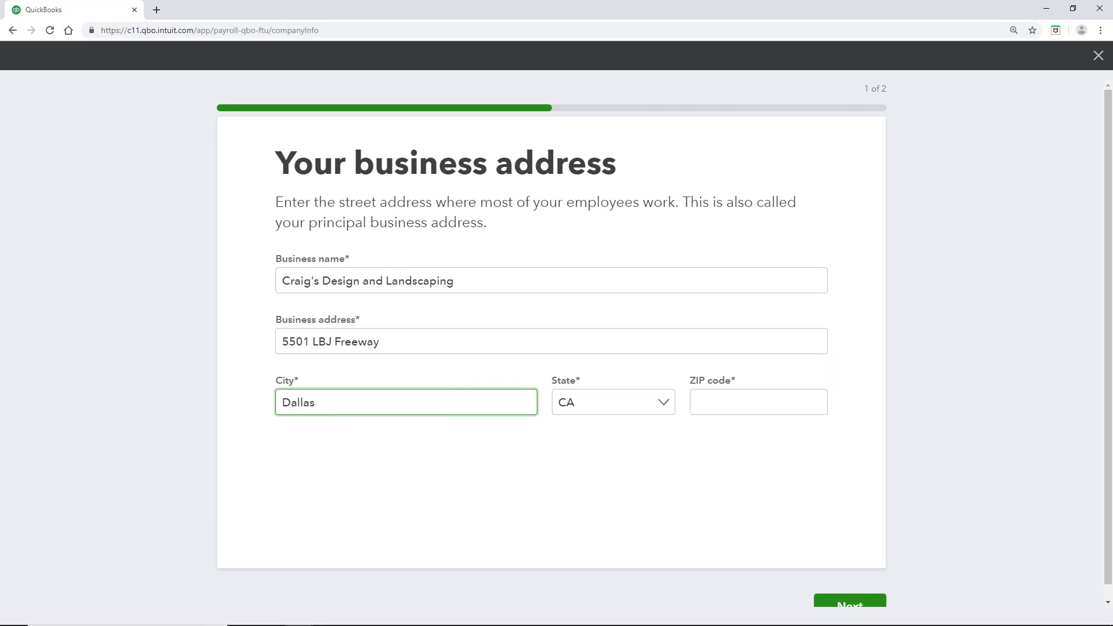
click(664, 406)
drag(669, 181, 668, 323)
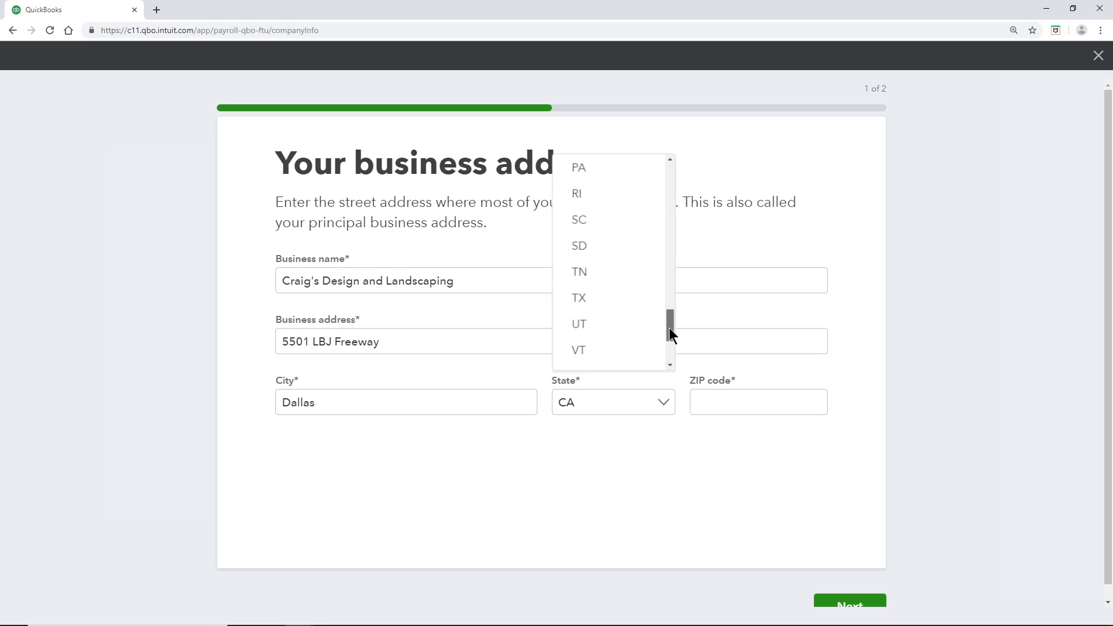
click(614, 291)
click(735, 402)
text(75254)
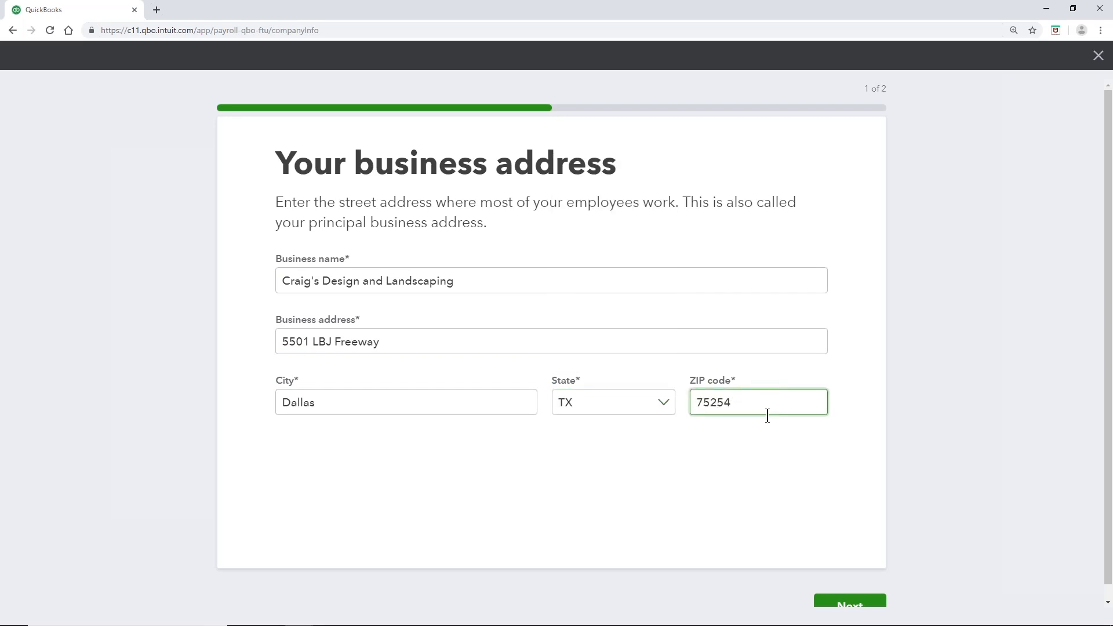
scroll(783, 463, down, 1)
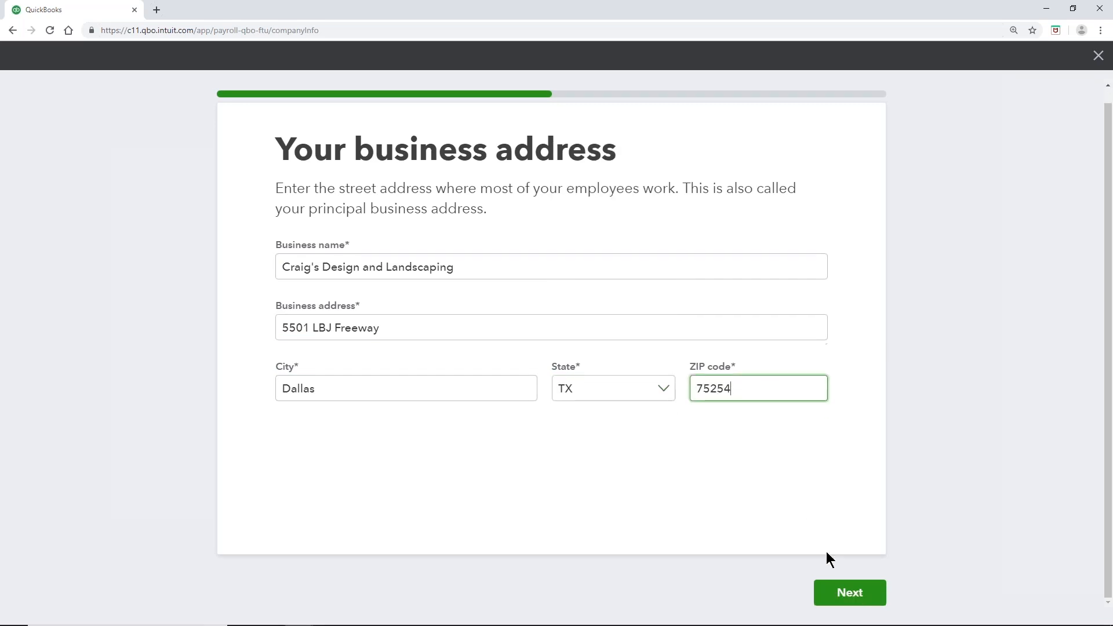
Step: Add the payroll contact's business phone number and save the business info
click(857, 597)
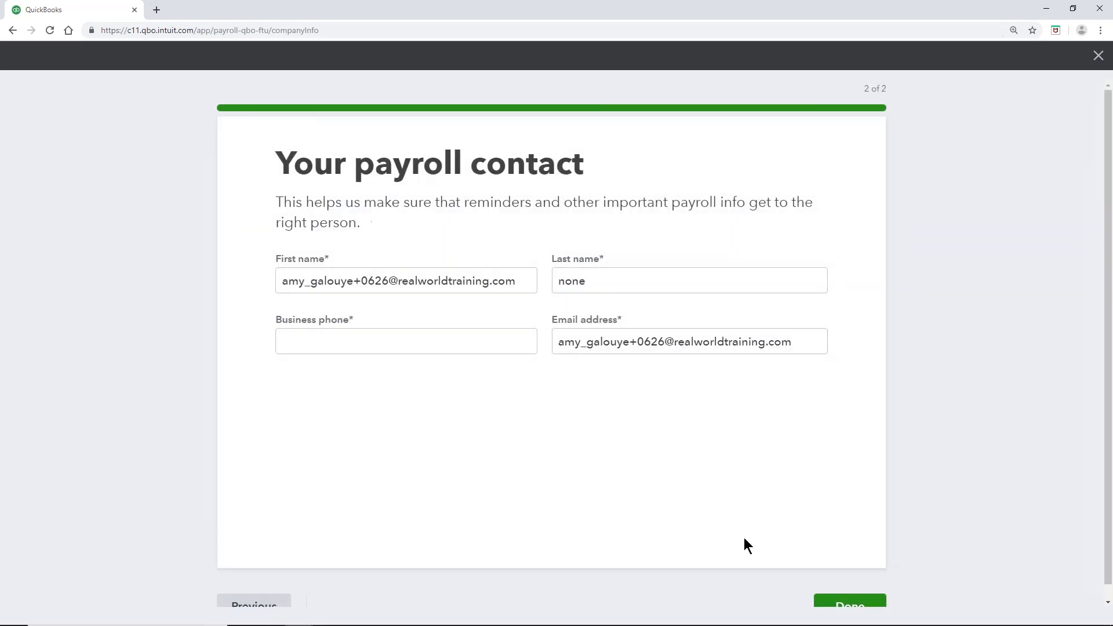
click(368, 349)
text(214) )
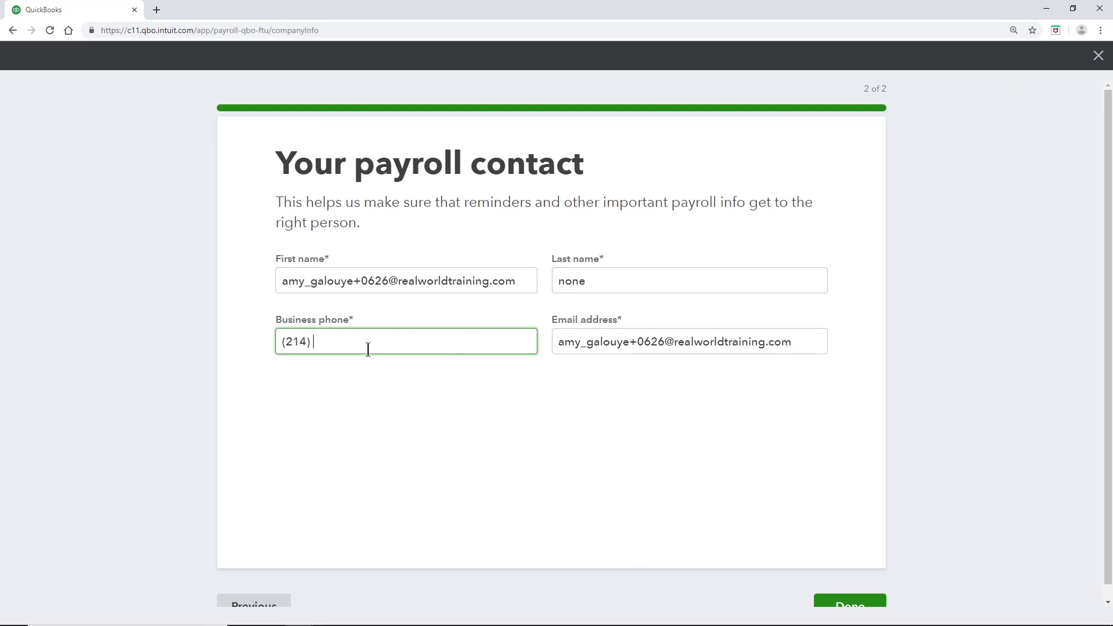
text(555-1221)
click(444, 391)
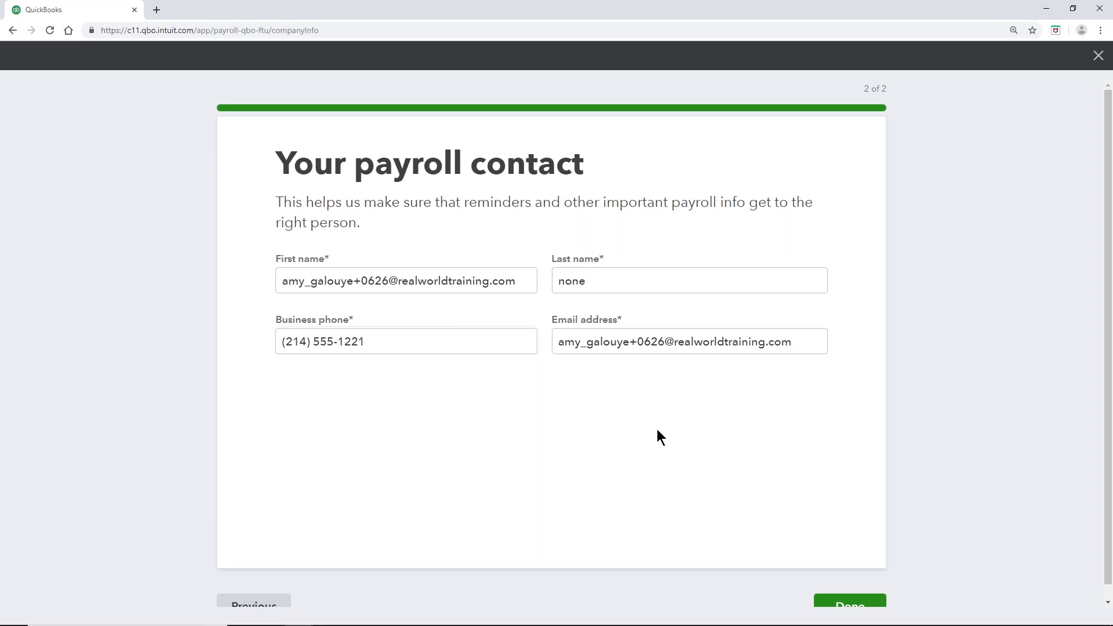
scroll(715, 450, down, 1)
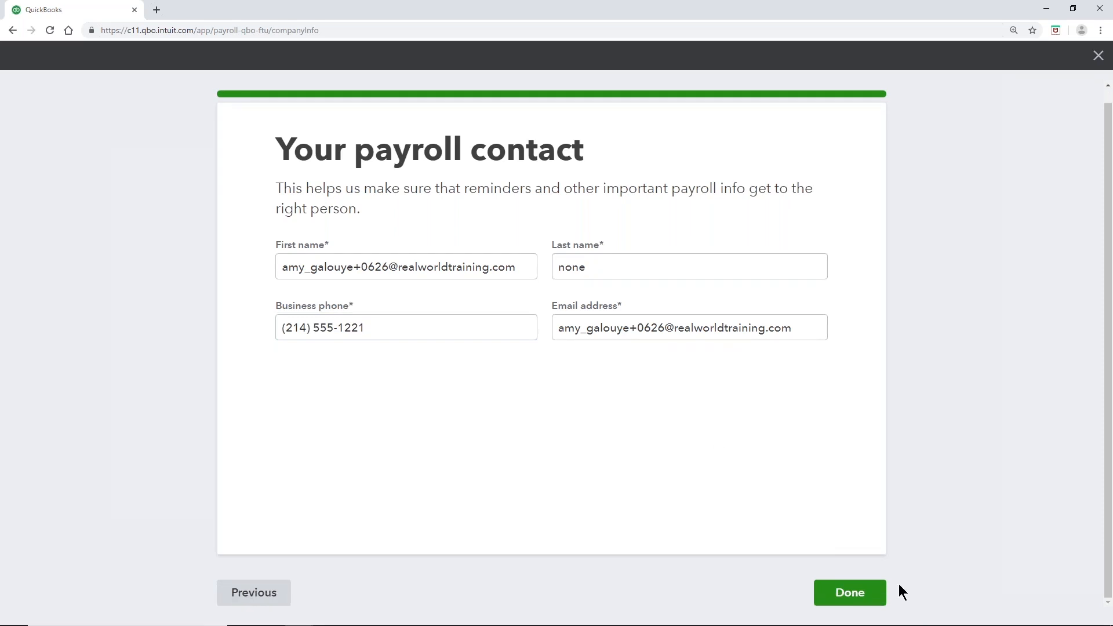
click(864, 598)
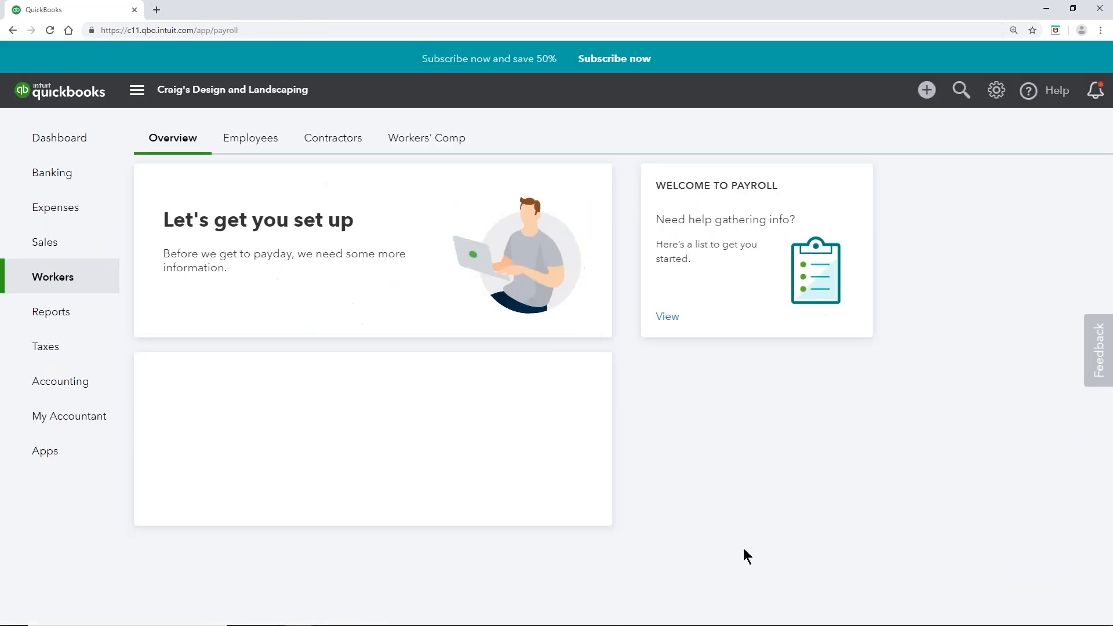
Step: Open the 'Tell us about your team' step, then return to the payroll overview
scroll(643, 506, down, 1)
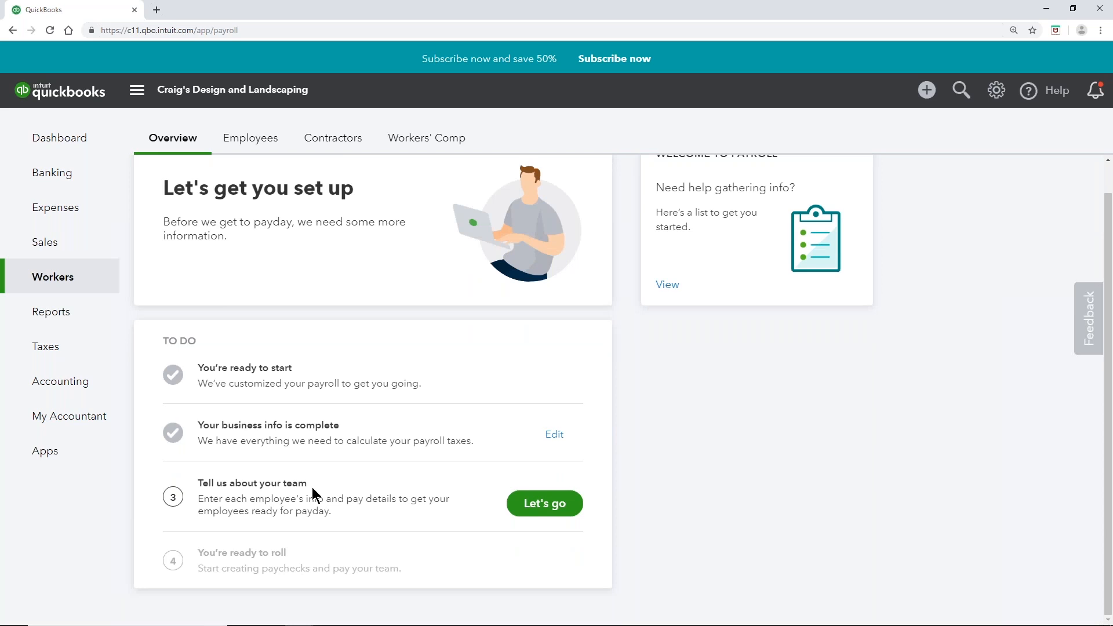
click(556, 510)
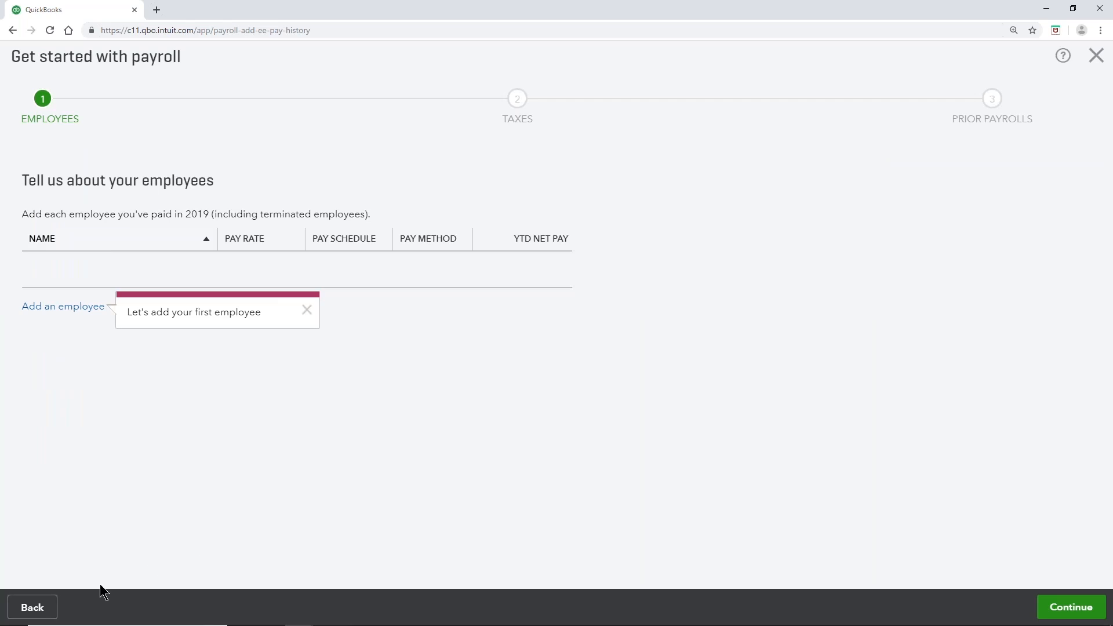
click(1097, 58)
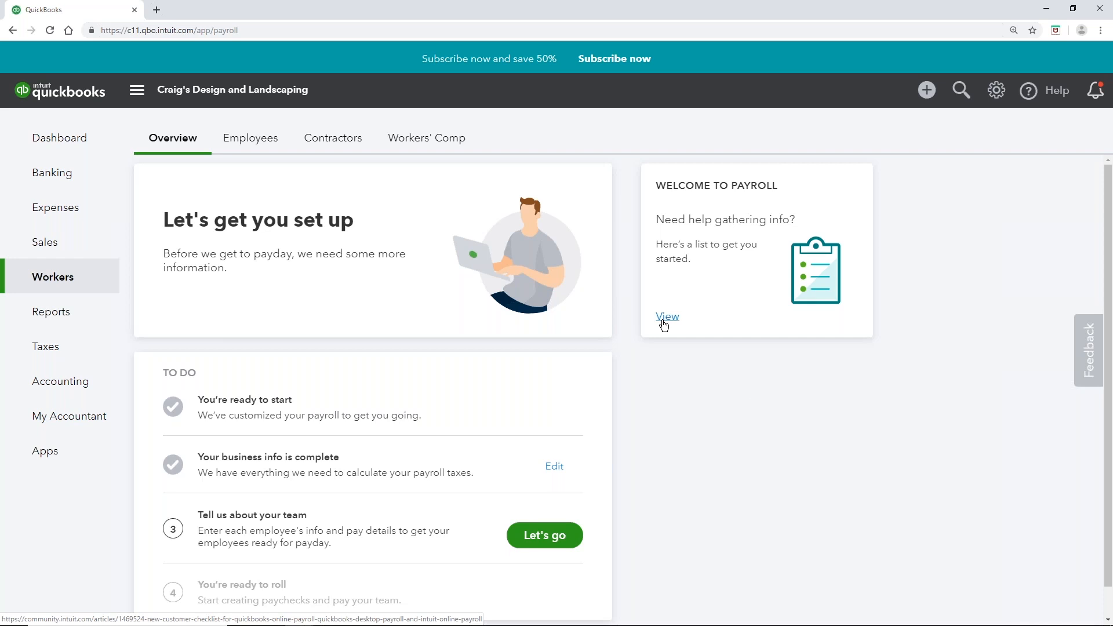
Step: Reopen the employee setup step showing the empty employee list
click(545, 535)
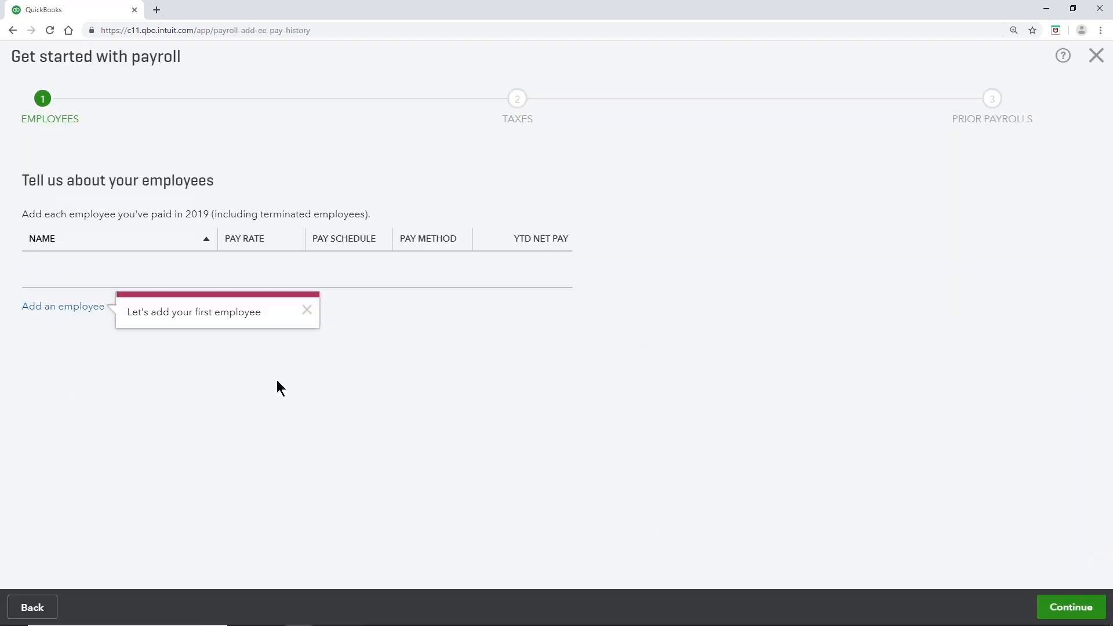
Step: Start a new employee and fill in their first name, last name and email address
click(64, 314)
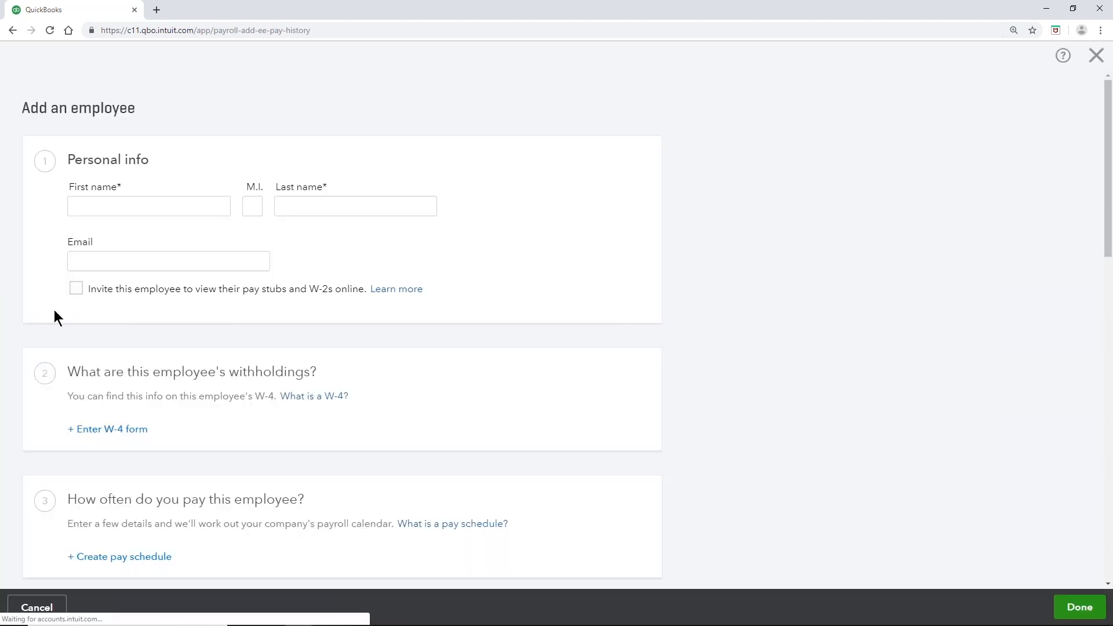
scroll(104, 214, down, 8)
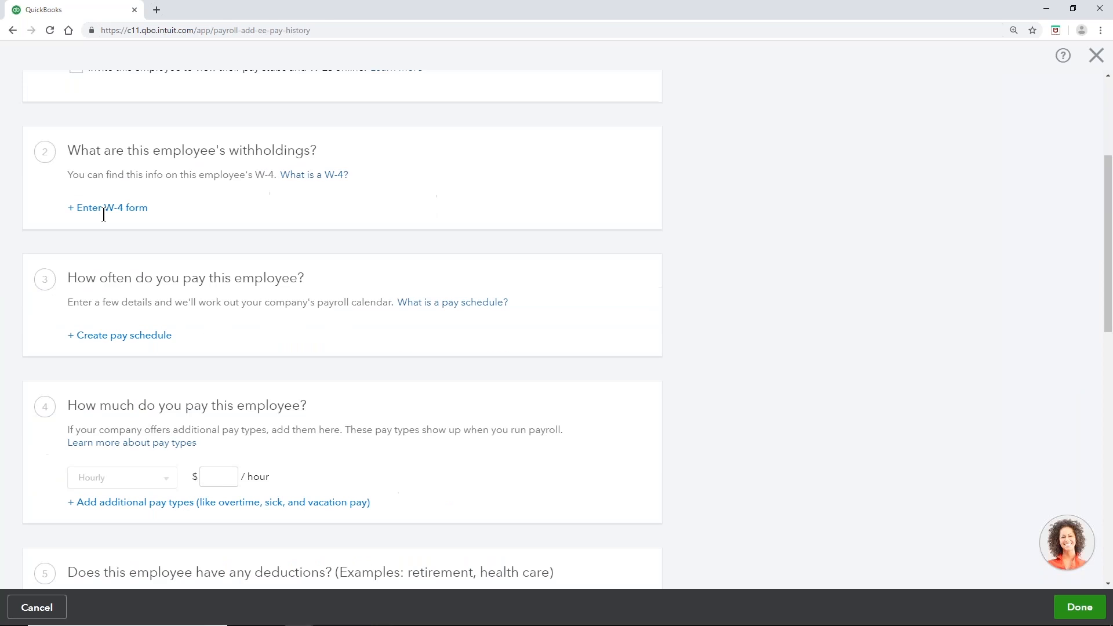
scroll(103, 216, down, 1)
scroll(219, 384, down, 5)
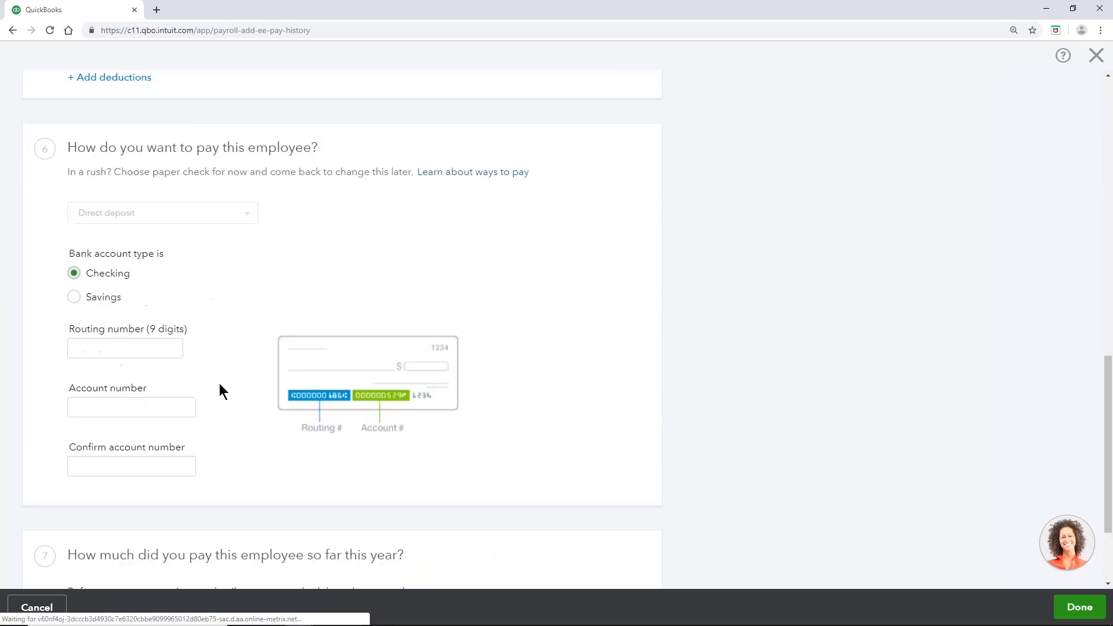
scroll(219, 383, up, 14)
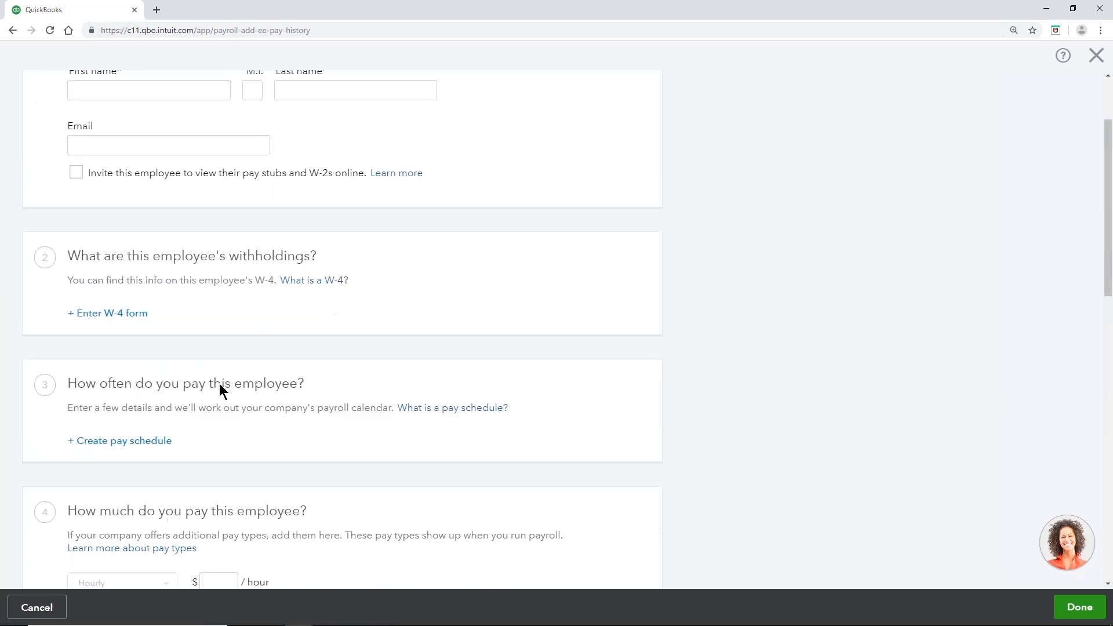
click(178, 210)
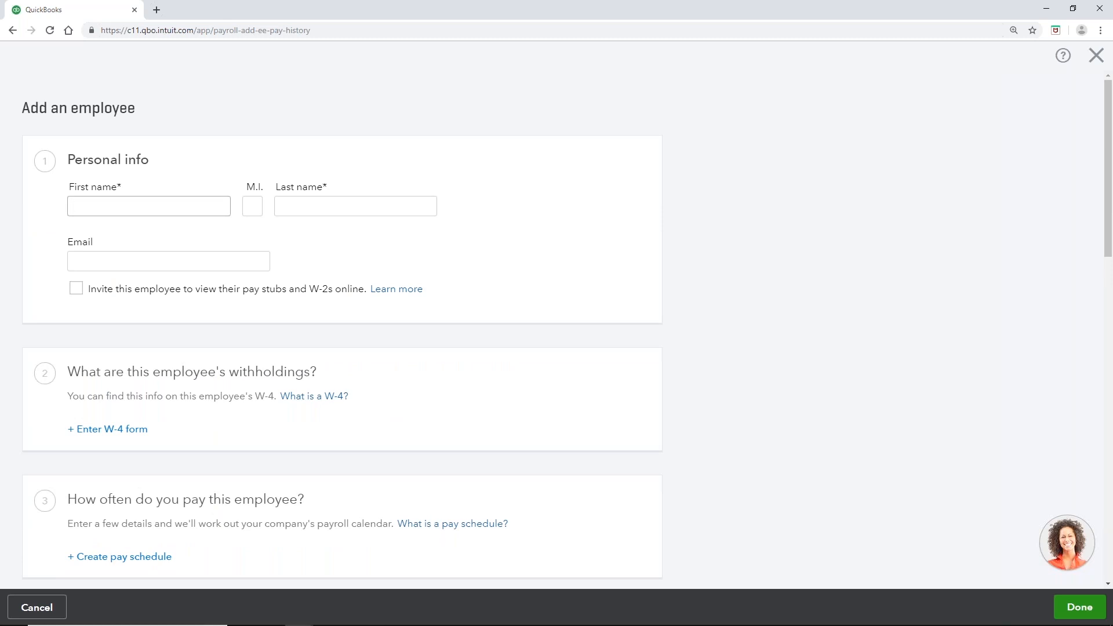
key(Tab)
key(Tab)
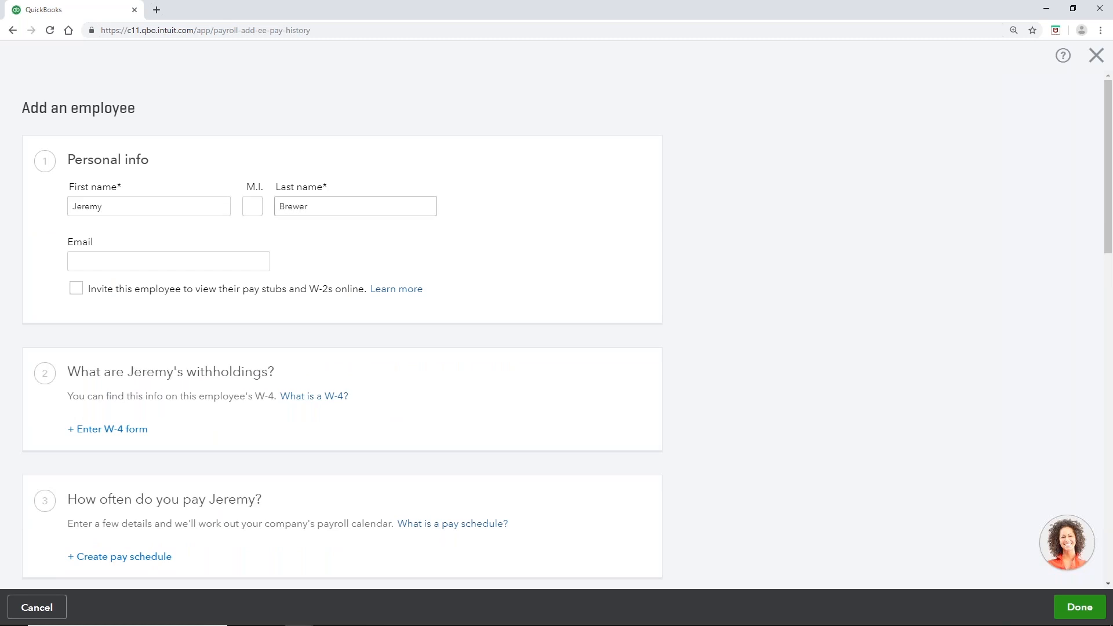
click(137, 262)
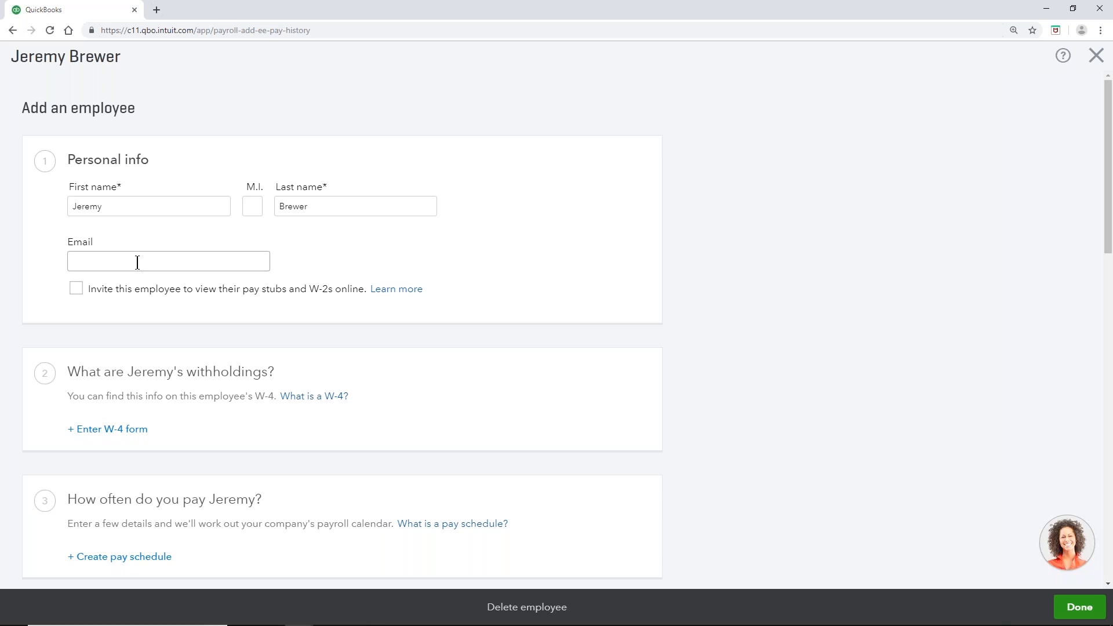
scroll(99, 311, down, 3)
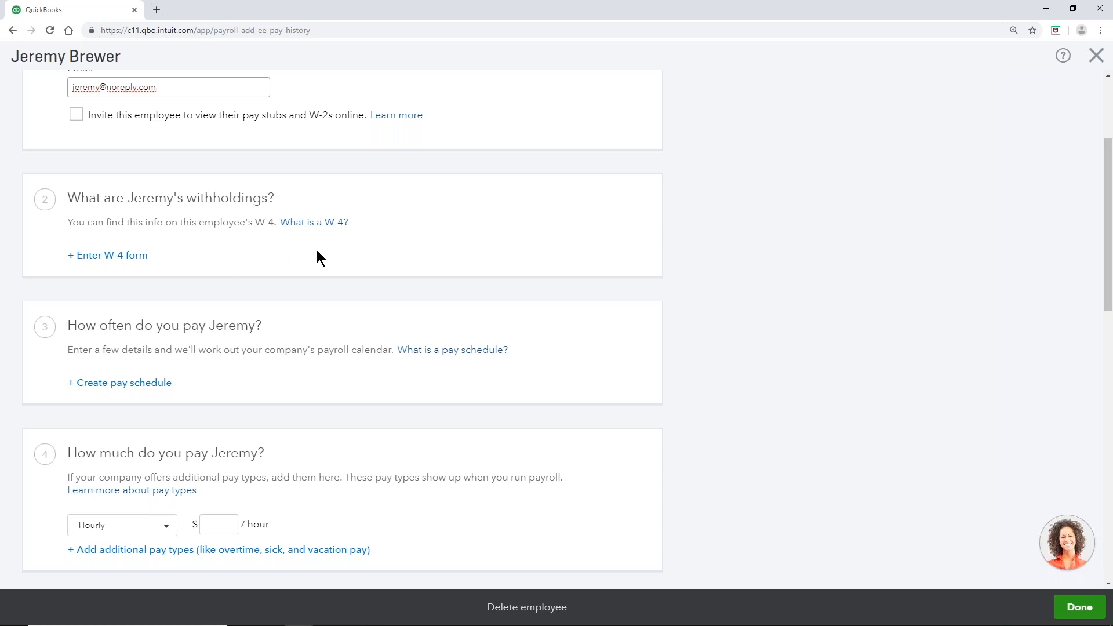
Step: On the W-4 form, enter the employee's Social Security number and Dallas home address with ZIP
click(120, 262)
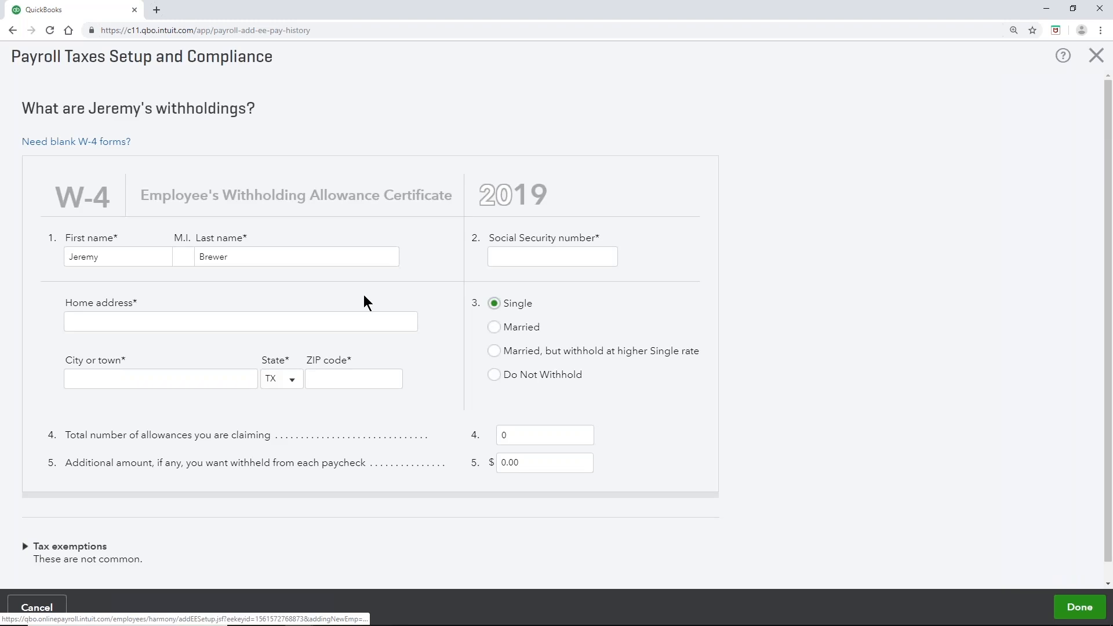
click(491, 256)
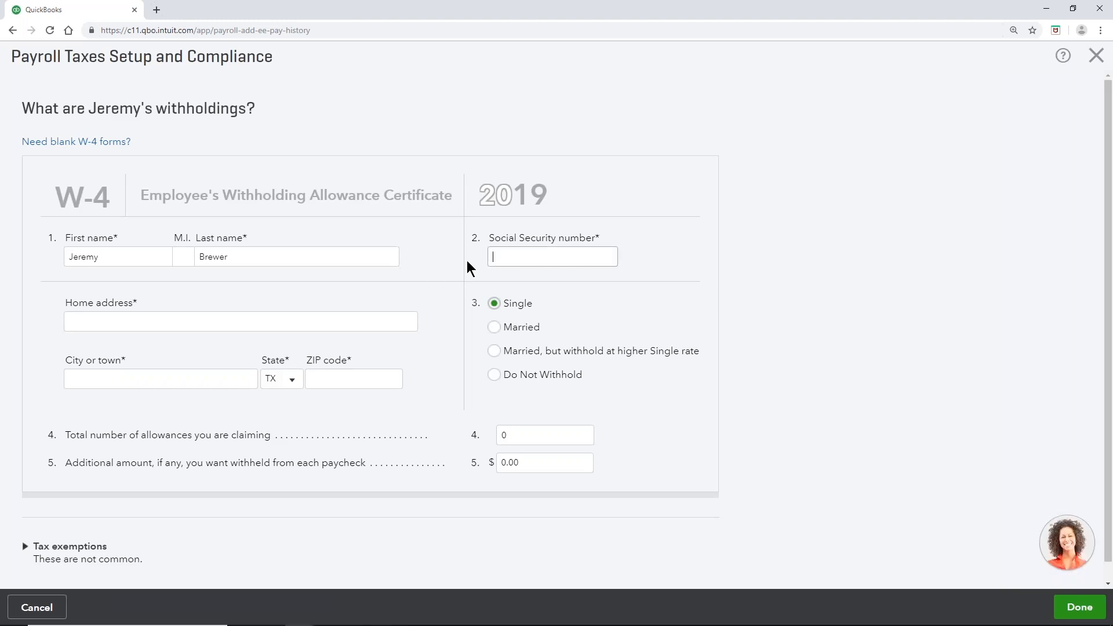
click(80, 321)
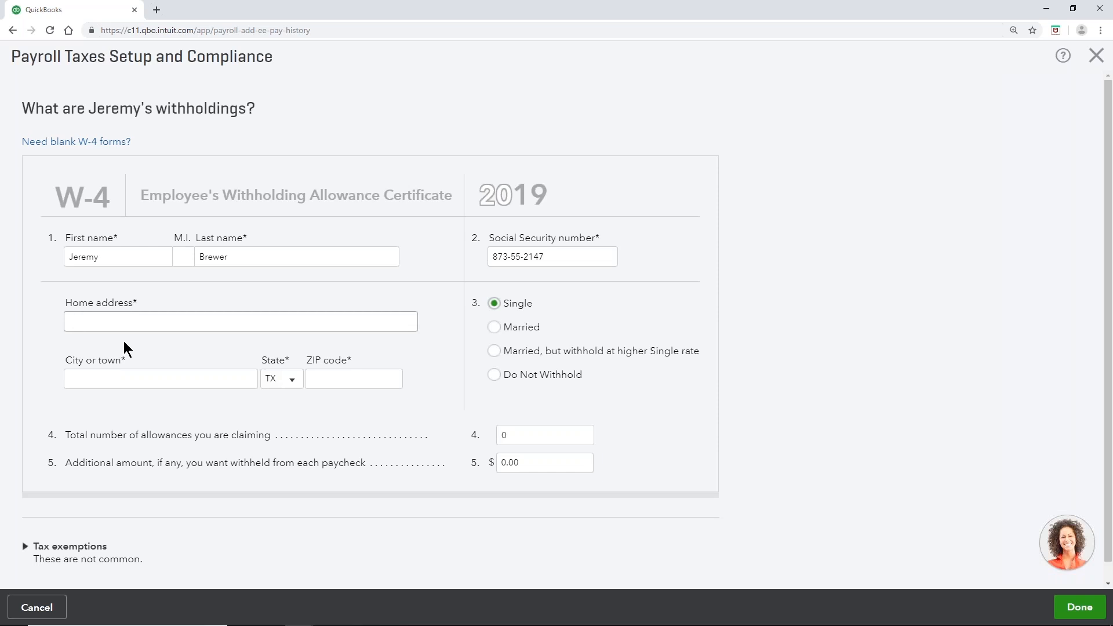
key(Tab)
text(Dallas)
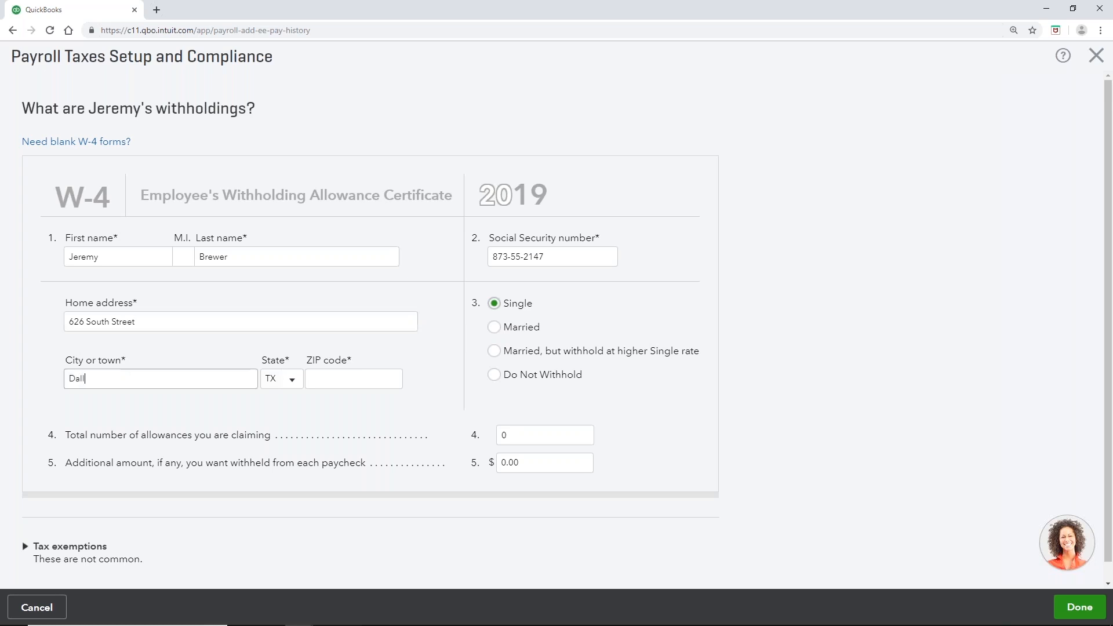
click(328, 384)
text(75219)
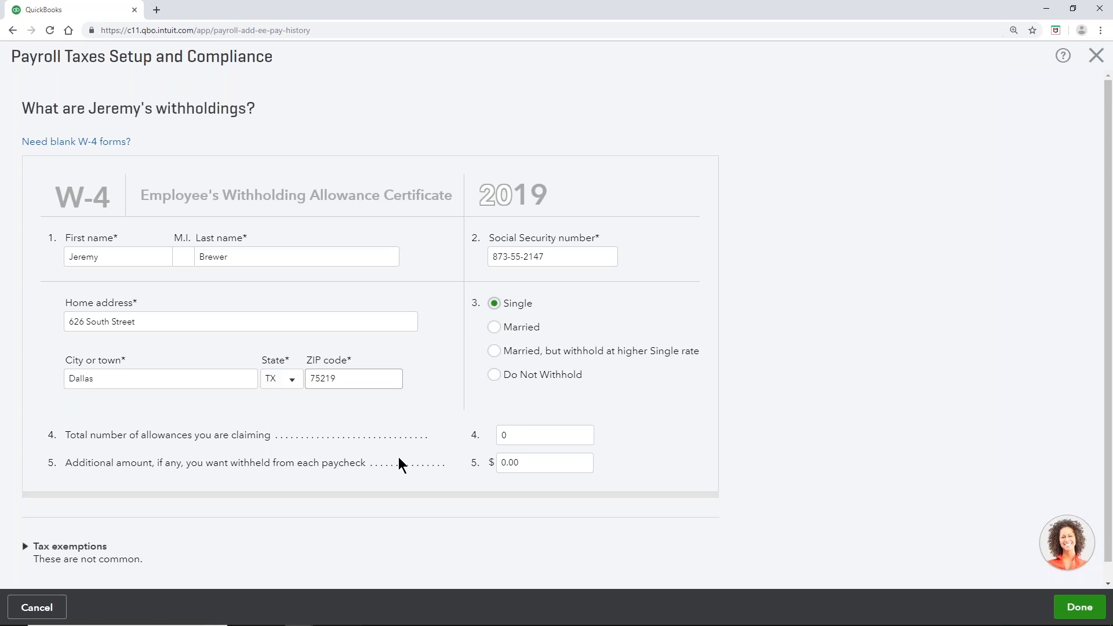
Step: Set the W-4 allowances claimed to 1
click(522, 434)
text(1)
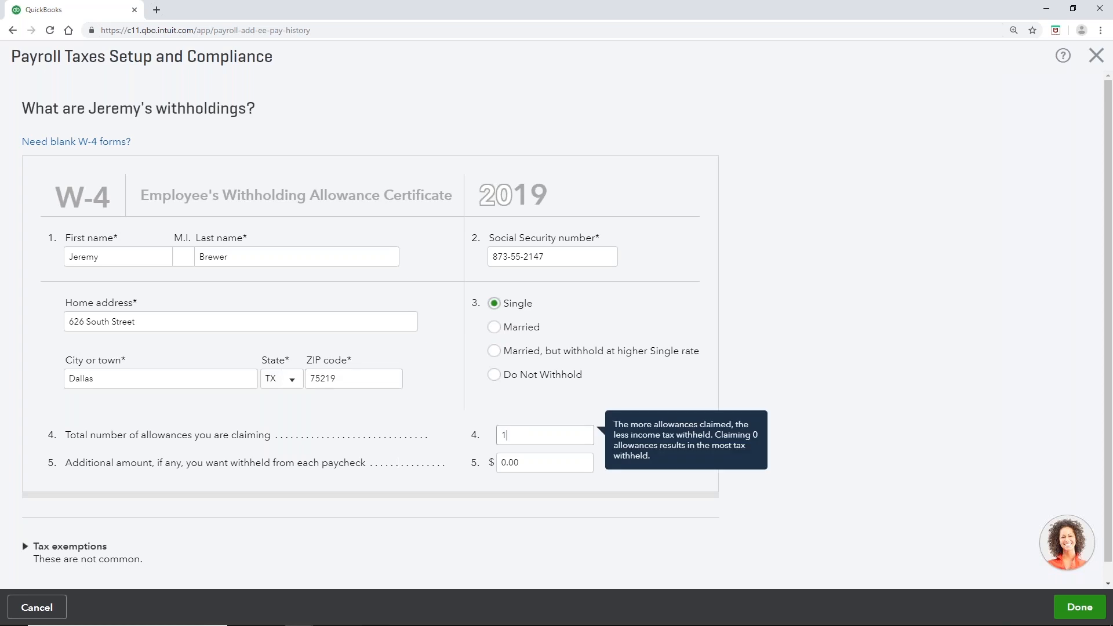
click(590, 510)
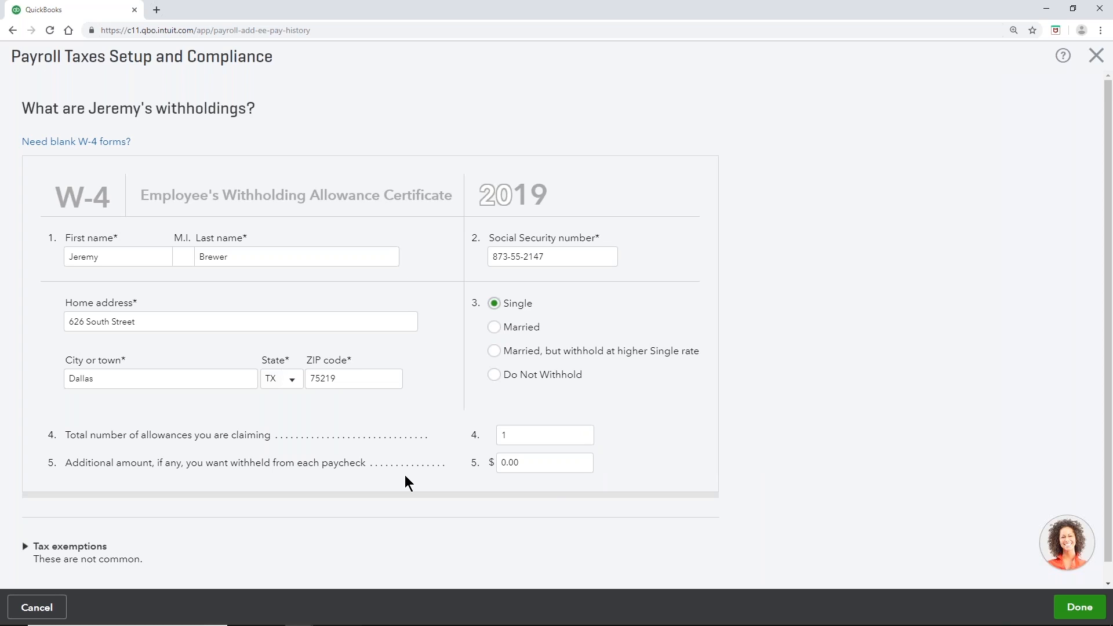
scroll(406, 481, down, 1)
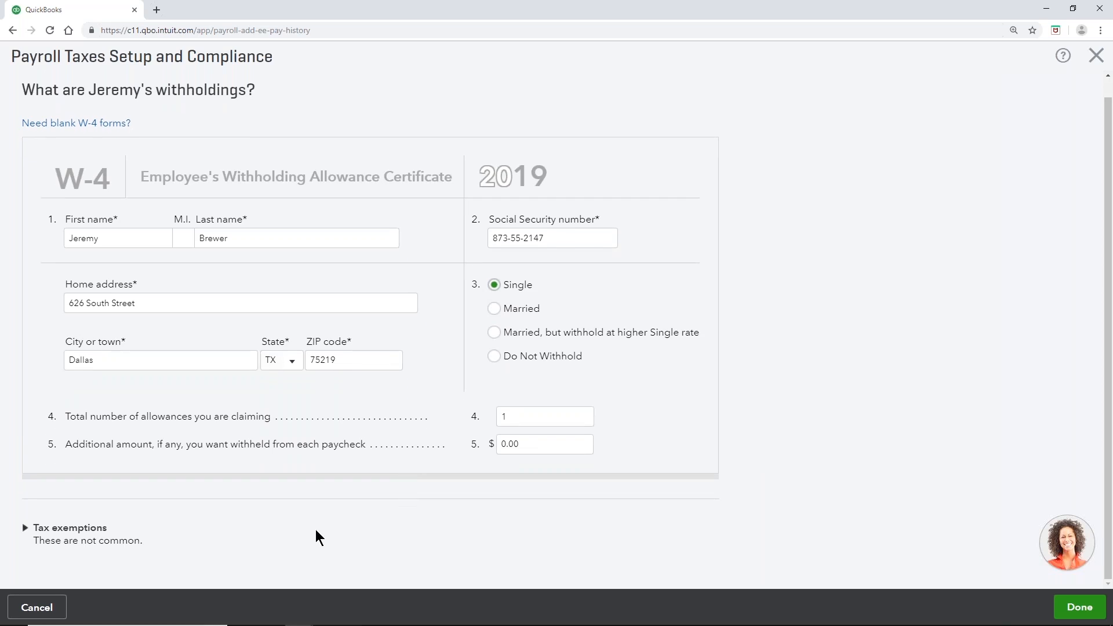
Step: Leave FUTA, Social Security, Medicare and TX SUI exemptions unchecked and save the W-4 details
click(51, 534)
scroll(140, 512, down, 2)
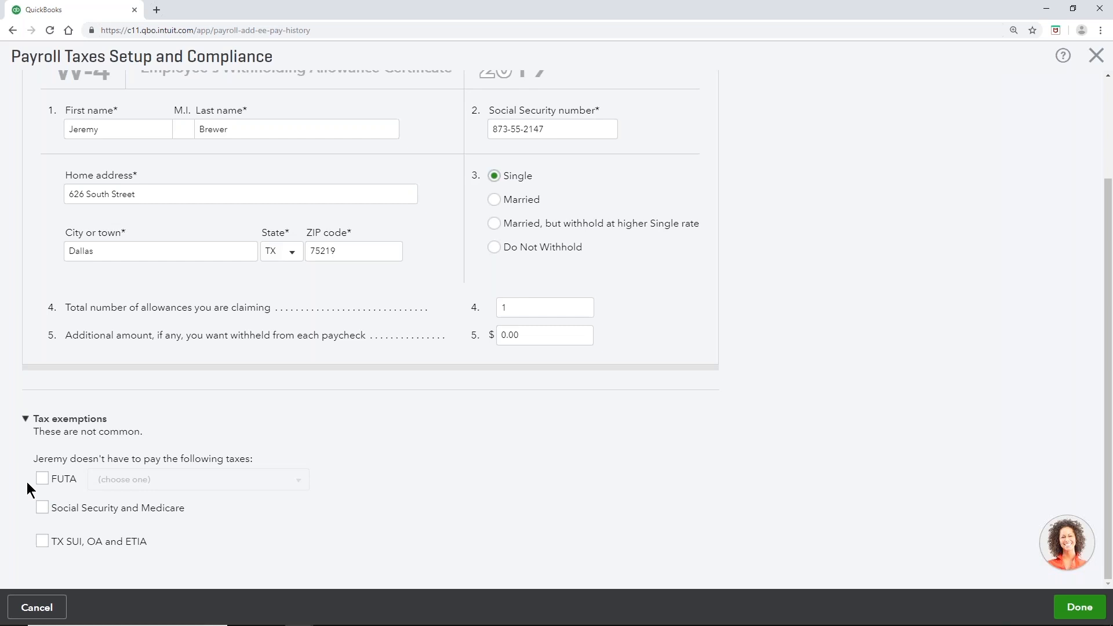
click(27, 421)
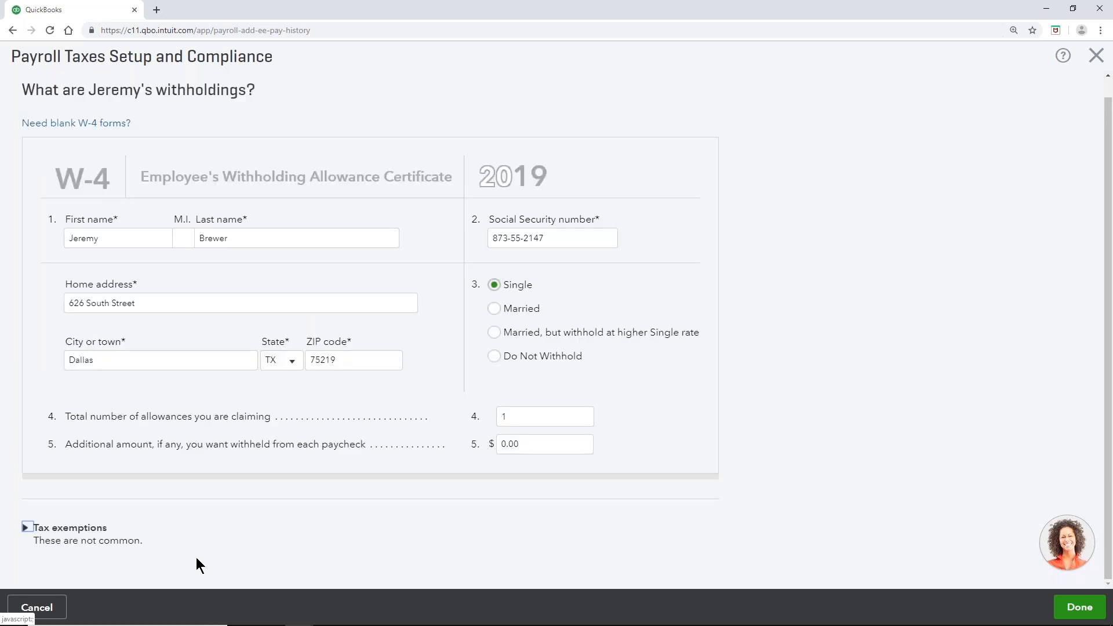
click(1095, 609)
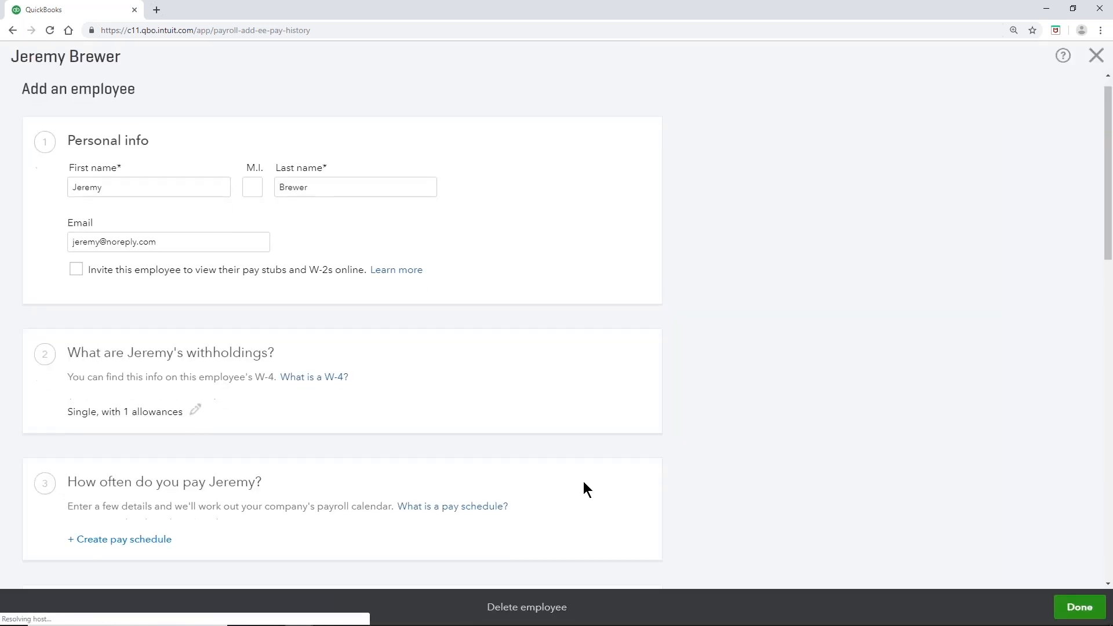
Step: Scroll down to confirm withholdings read 'Single, with 1 allowances'
scroll(584, 482, down, 3)
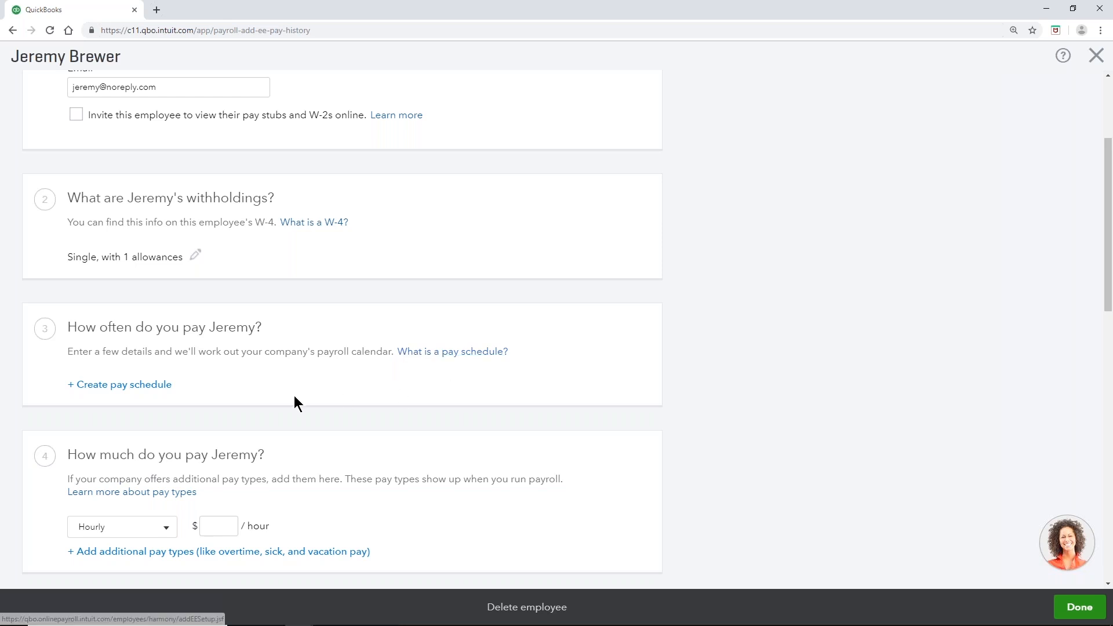
Step: Create a new pay schedule for the employee with a Twice a Month frequency
click(132, 392)
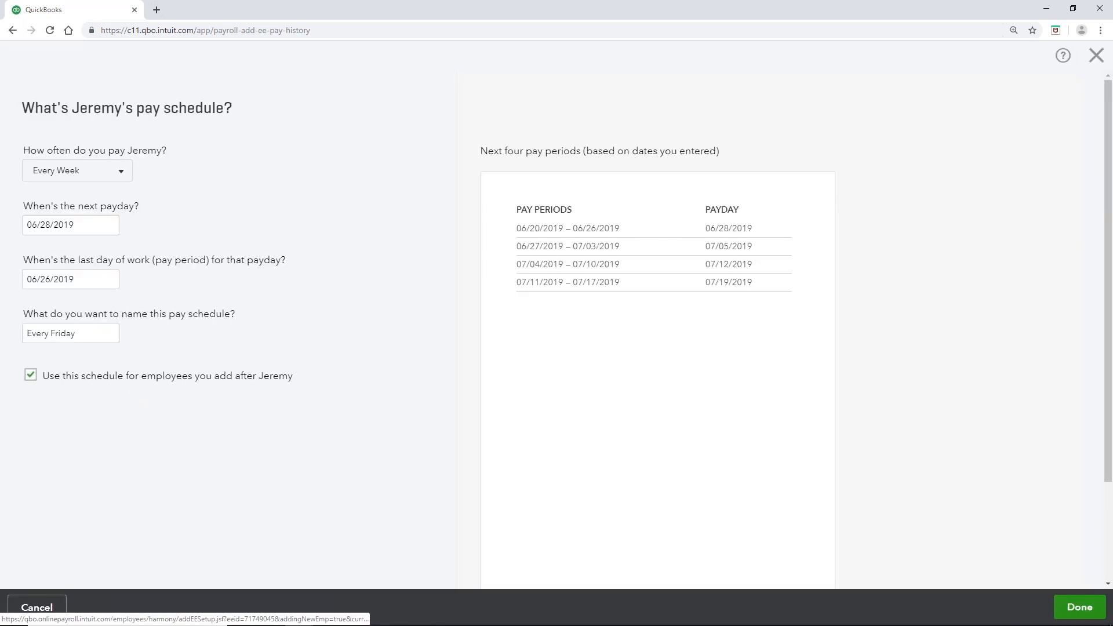
click(123, 175)
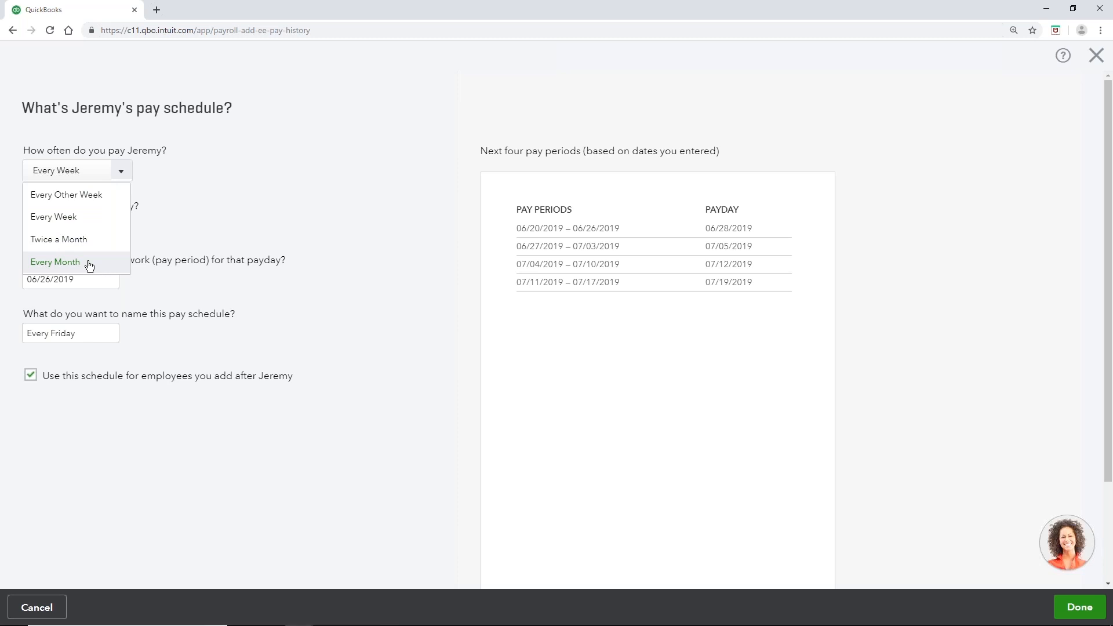
click(87, 239)
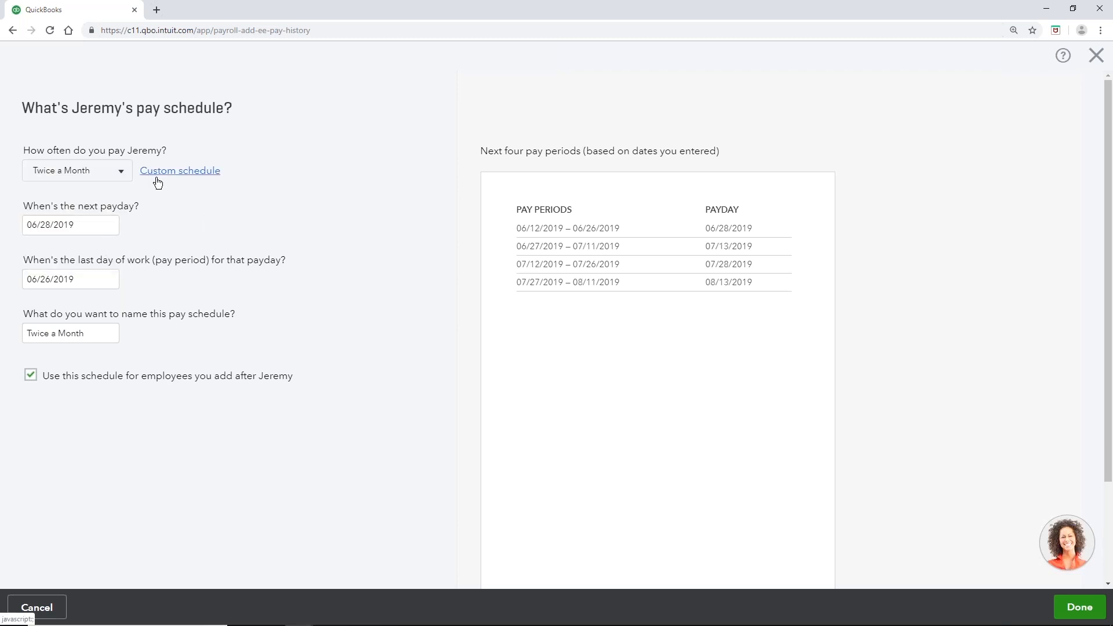
Step: Switch to custom paydays and make the 15th the first payday of the month
click(186, 178)
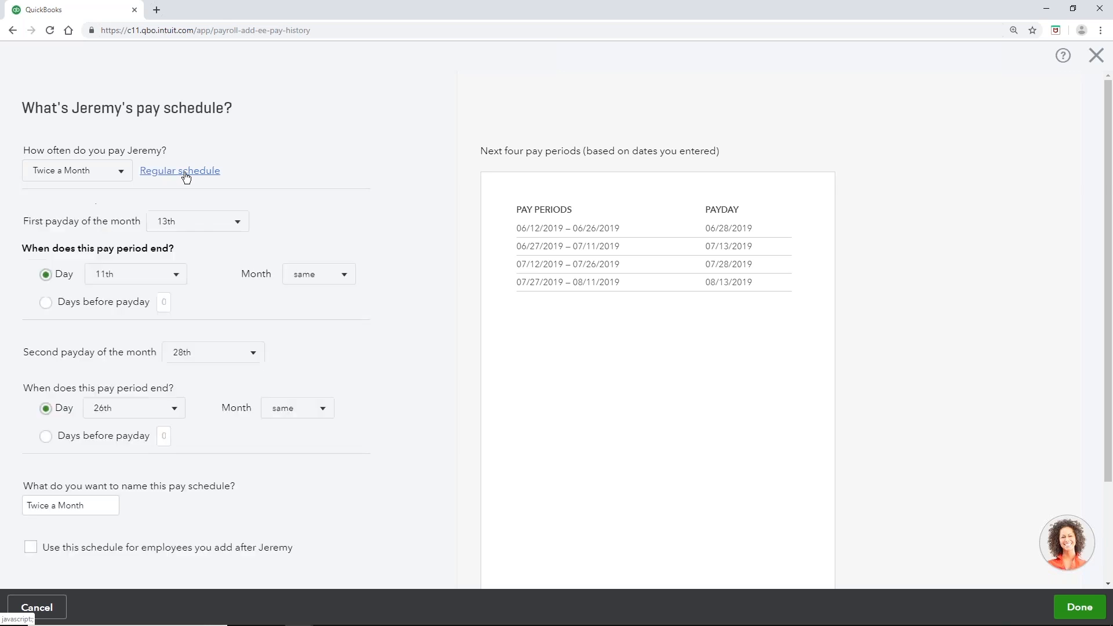
click(238, 226)
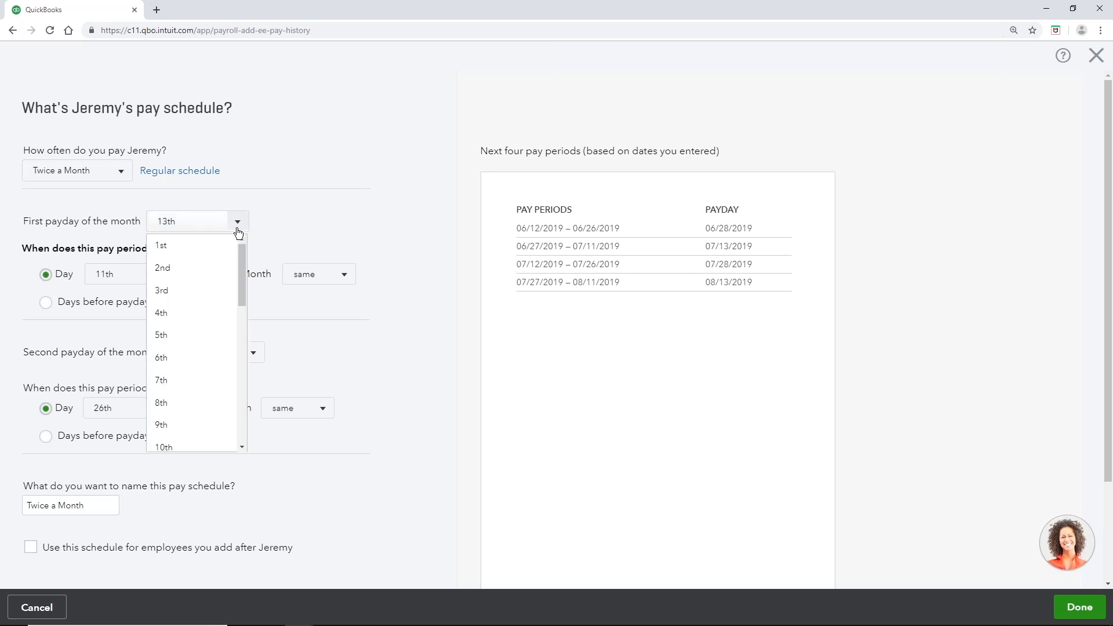
scroll(241, 246, down, 2)
scroll(235, 284, down, 2)
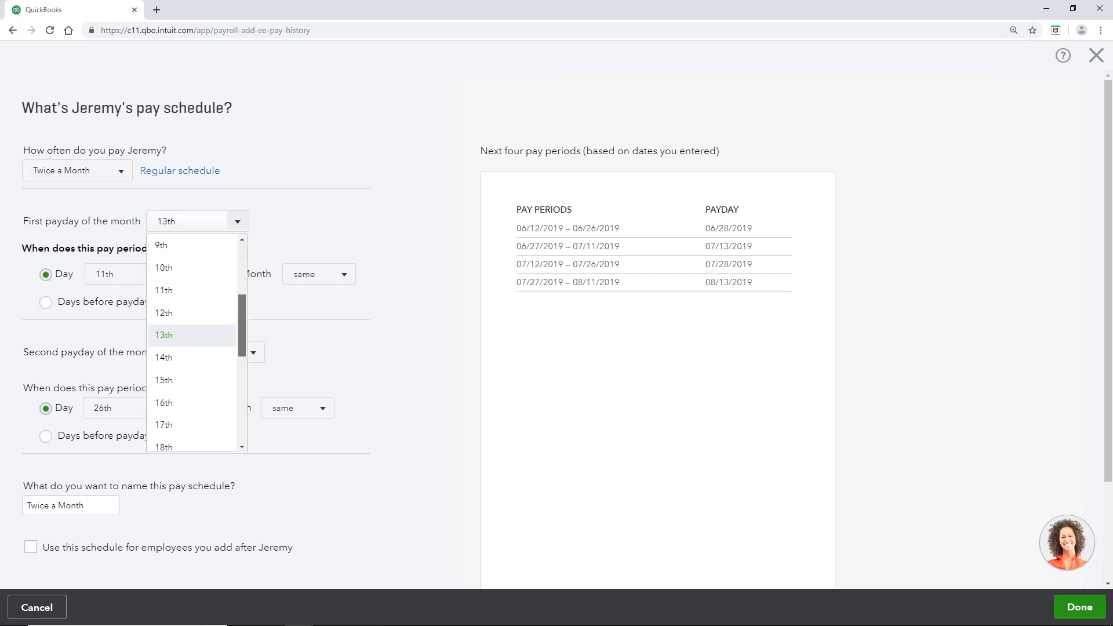
click(204, 380)
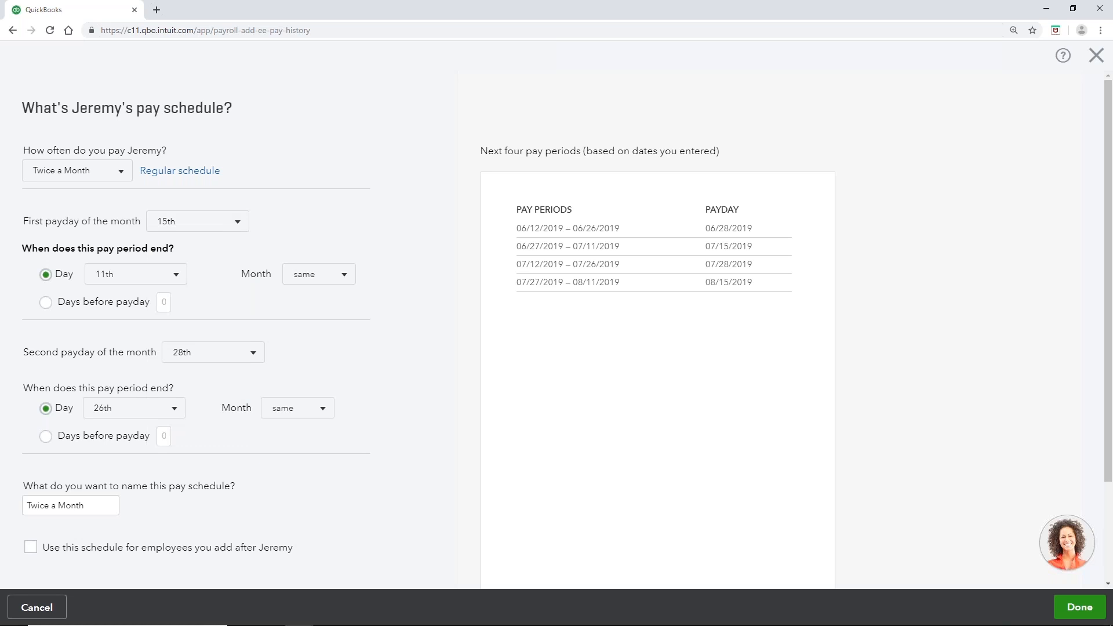
Step: End the first pay period on the 13th and move the second payday to End of Month
click(176, 275)
drag(179, 324, 176, 365)
click(146, 397)
click(256, 354)
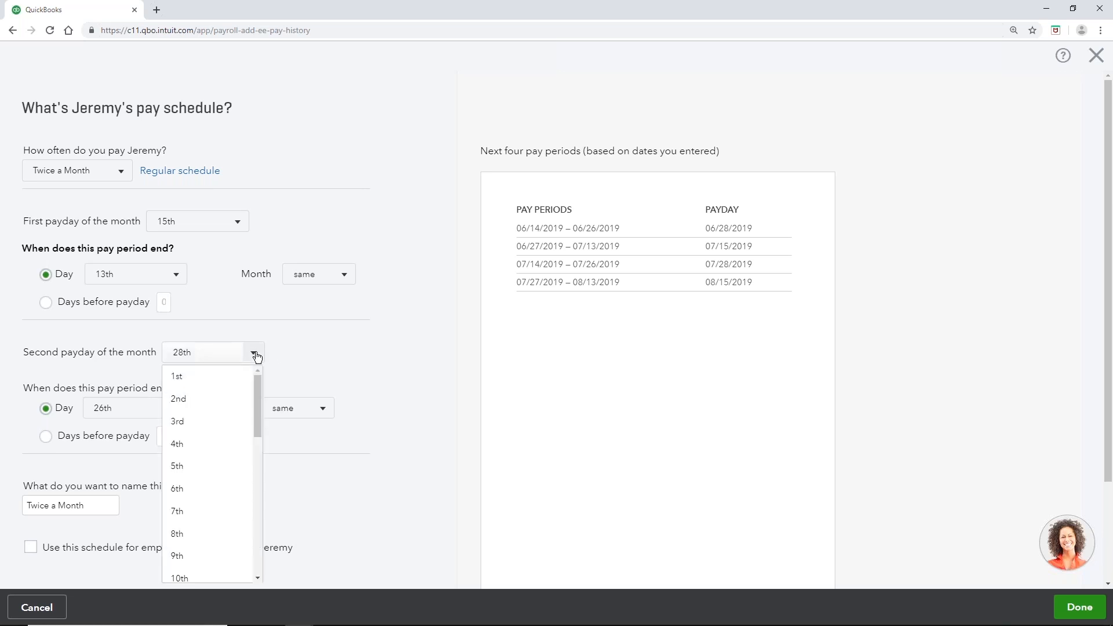
drag(256, 395, 270, 545)
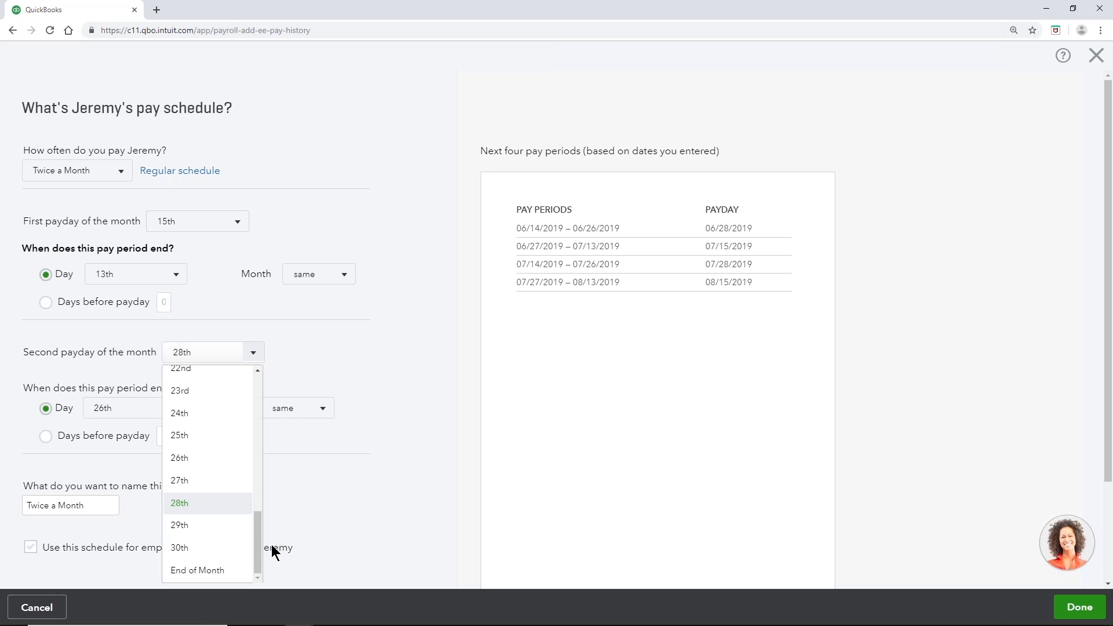
click(214, 574)
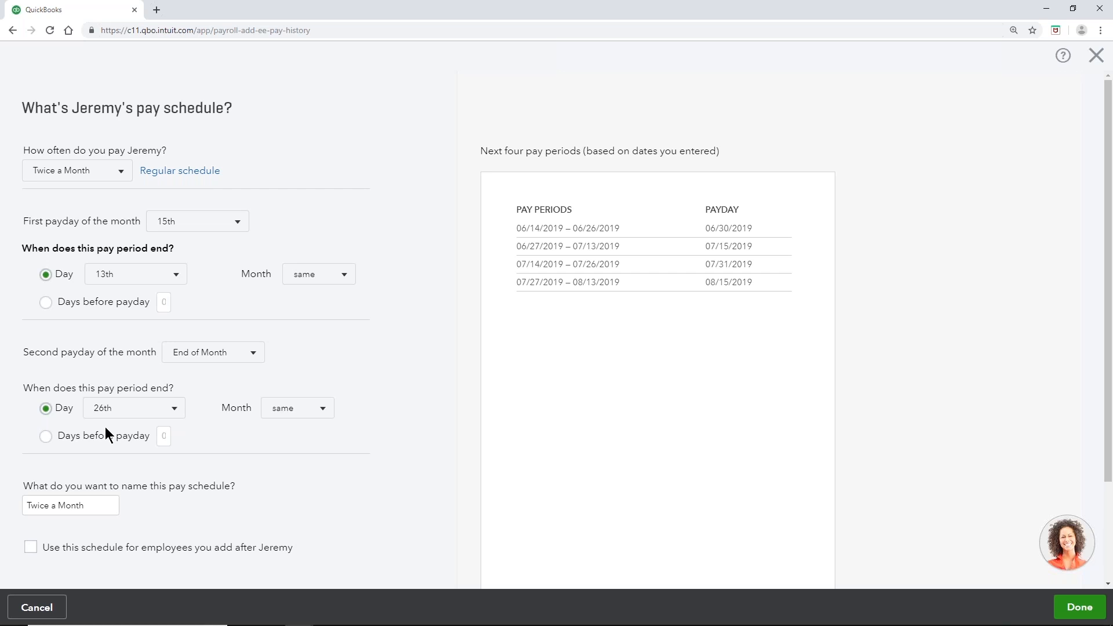
Step: End the second pay period 2 days before payday, keeping the schedule name Twice a Month
click(46, 440)
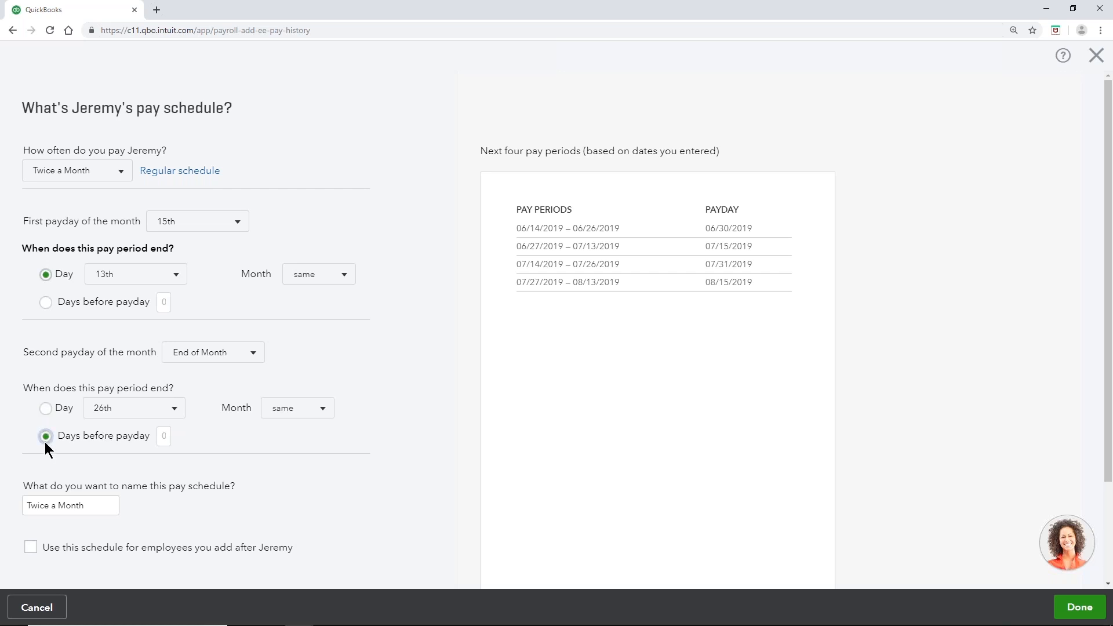
double_click(164, 436)
scroll(76, 457, down, 2)
click(87, 380)
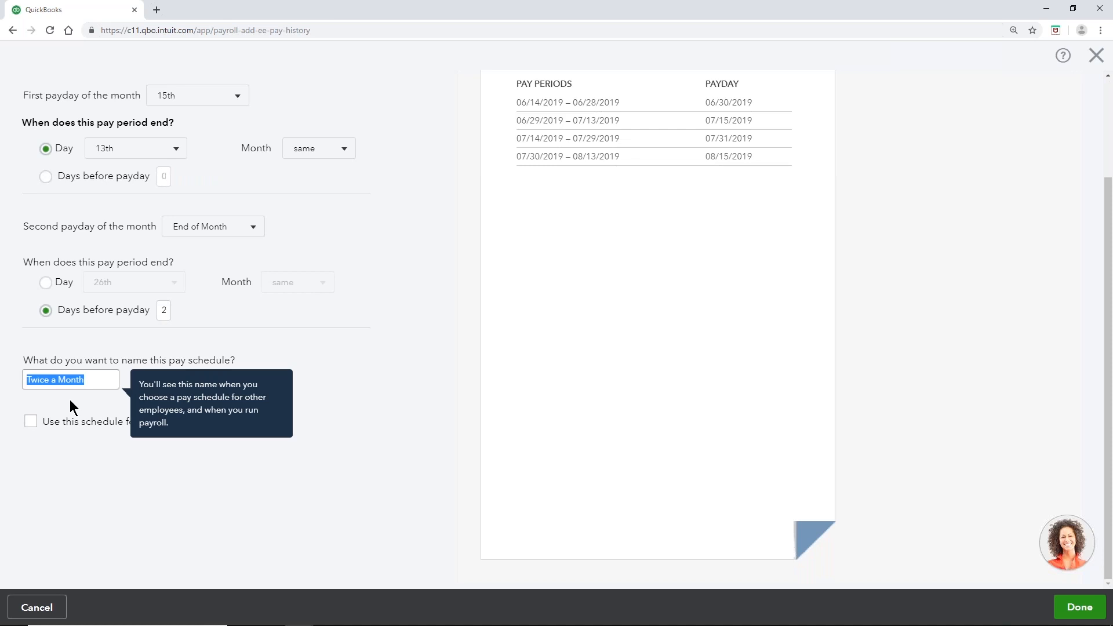
click(69, 399)
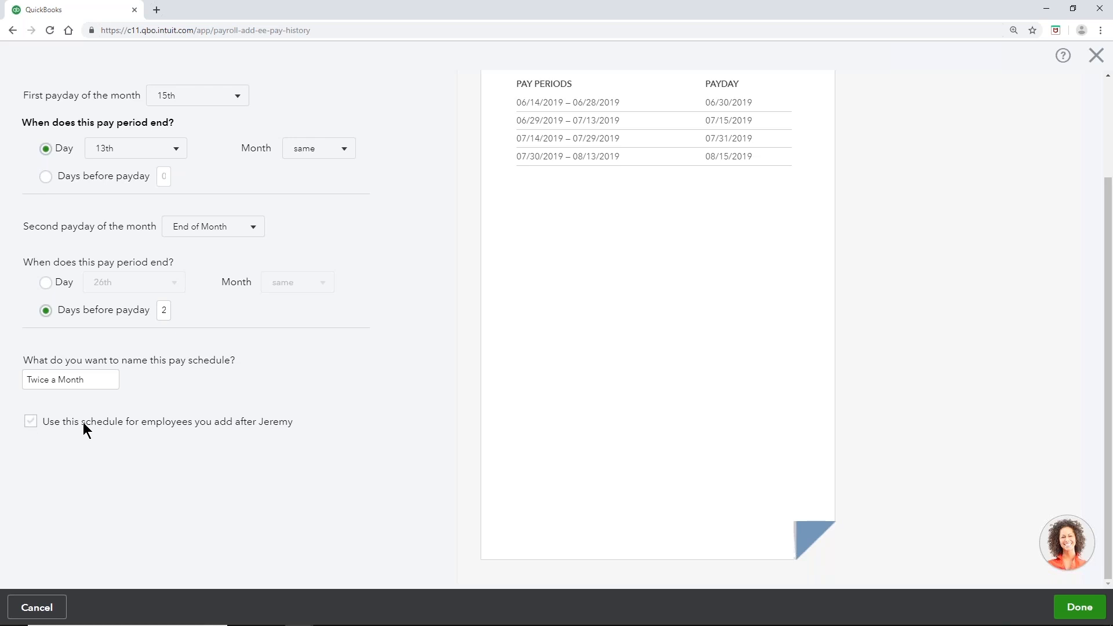
Step: Save the Twice a Month pay schedule starting 06/30/2019
click(1074, 608)
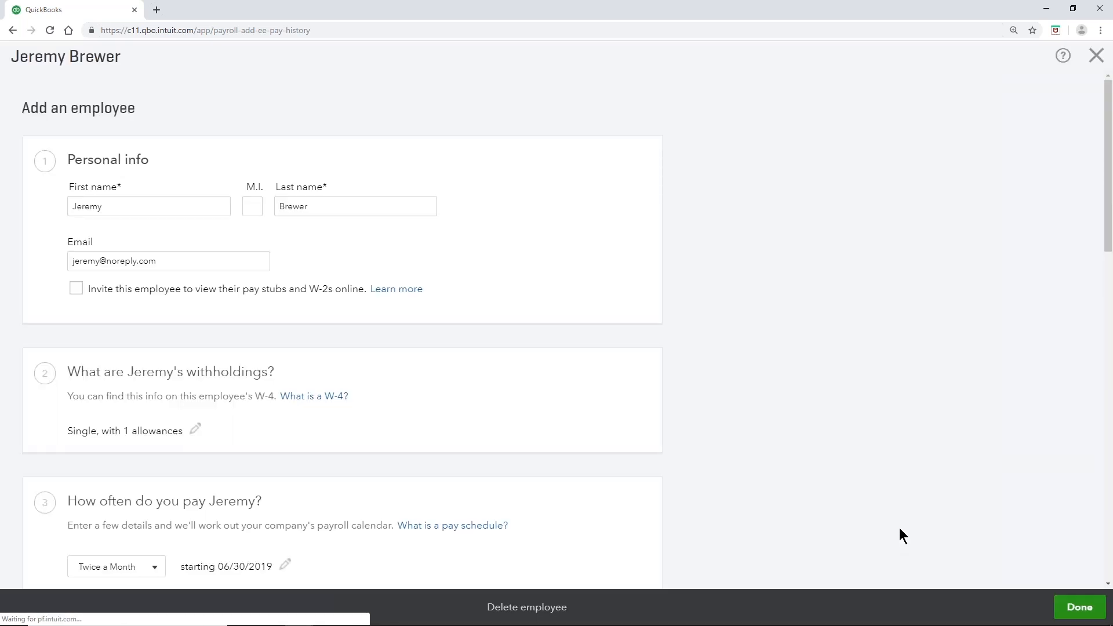
scroll(886, 522, down, 3)
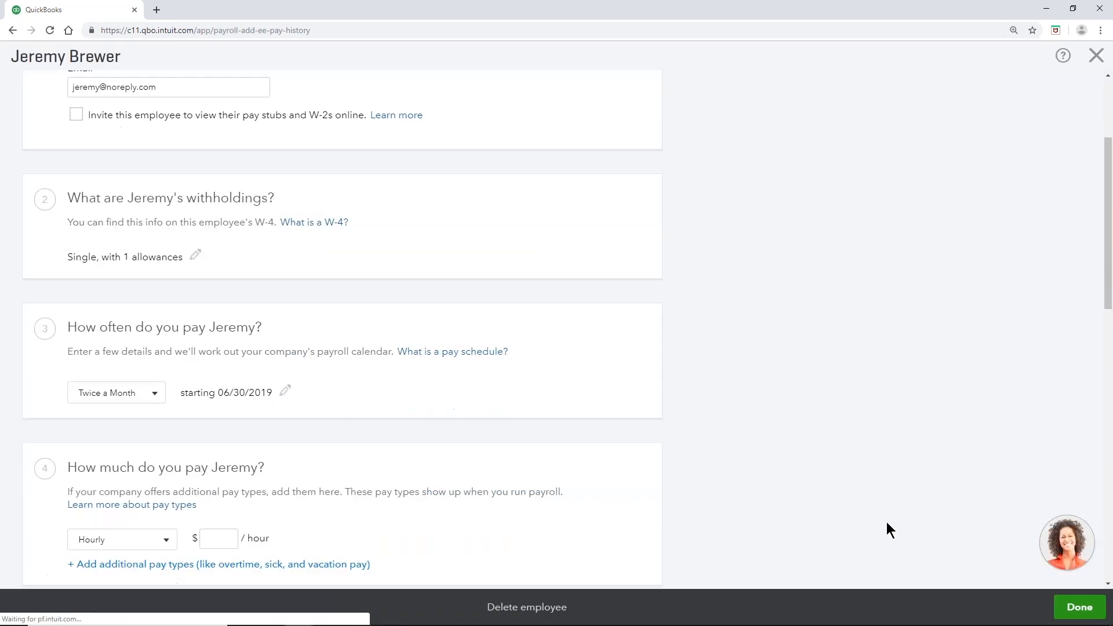
scroll(741, 474, down, 4)
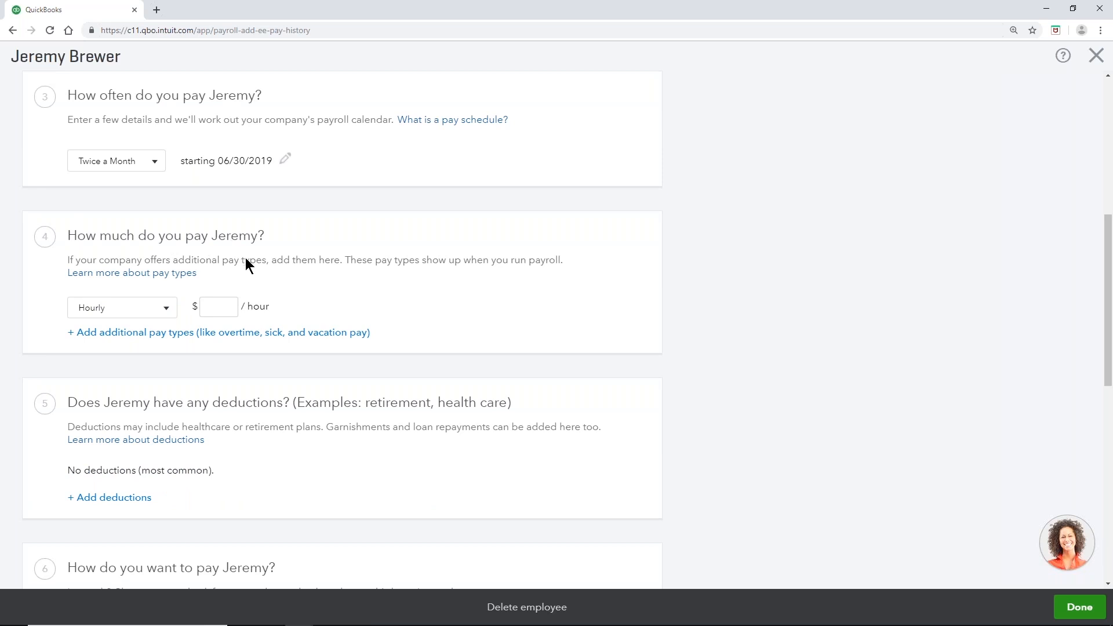
Step: Pay the employee Hourly at a rate of $20 per hour
click(168, 308)
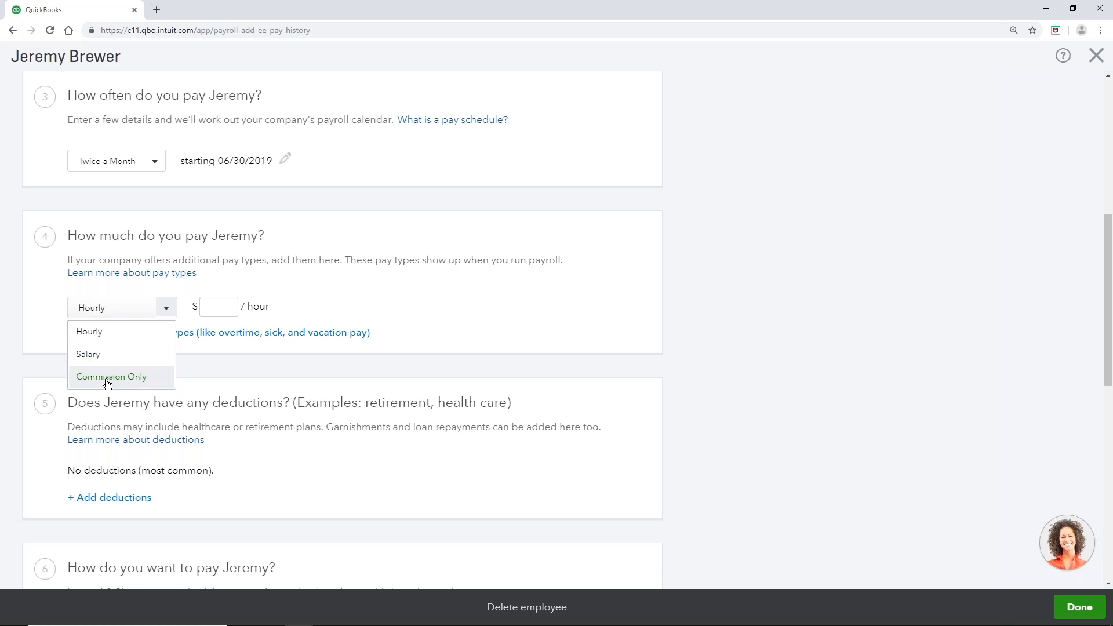
click(101, 335)
click(215, 306)
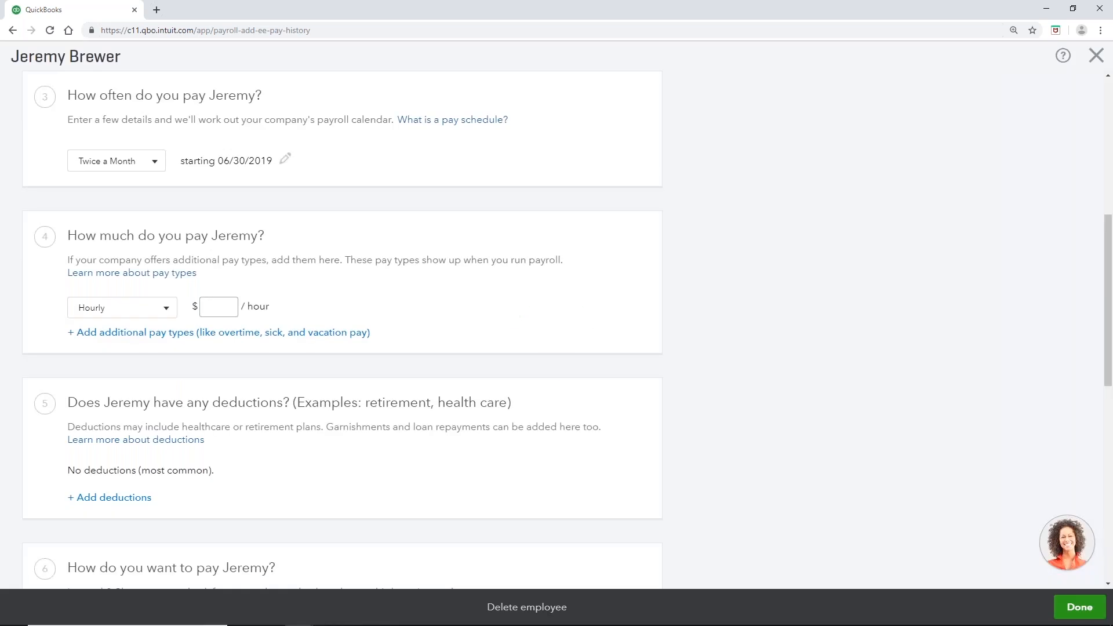
text(20)
Step: Show the additional pay types and tick Overtime Pay
click(204, 339)
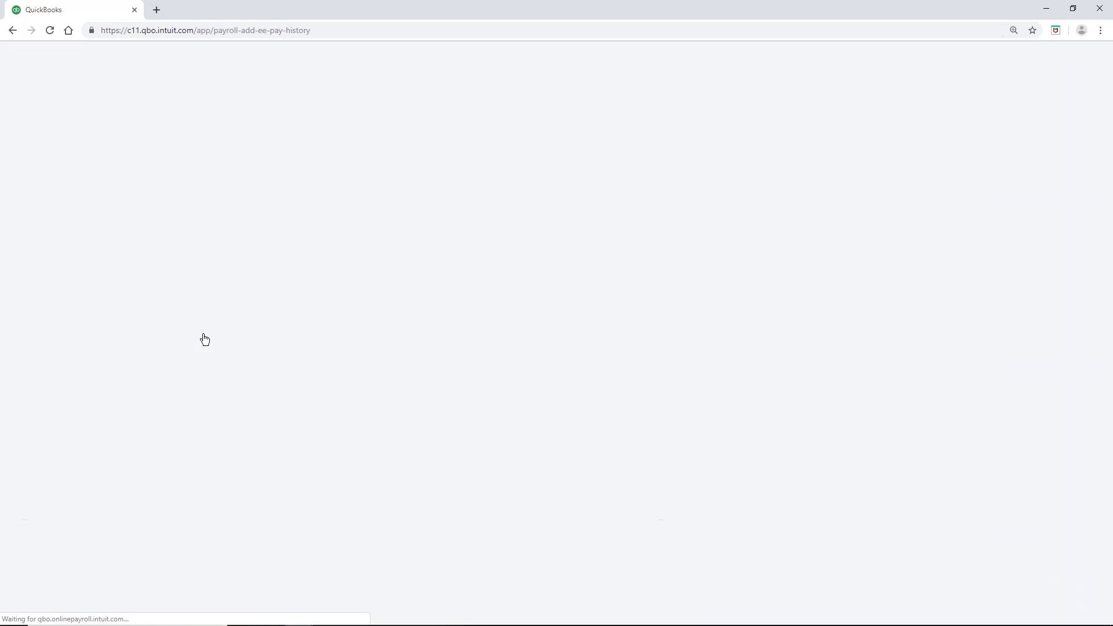
click(75, 210)
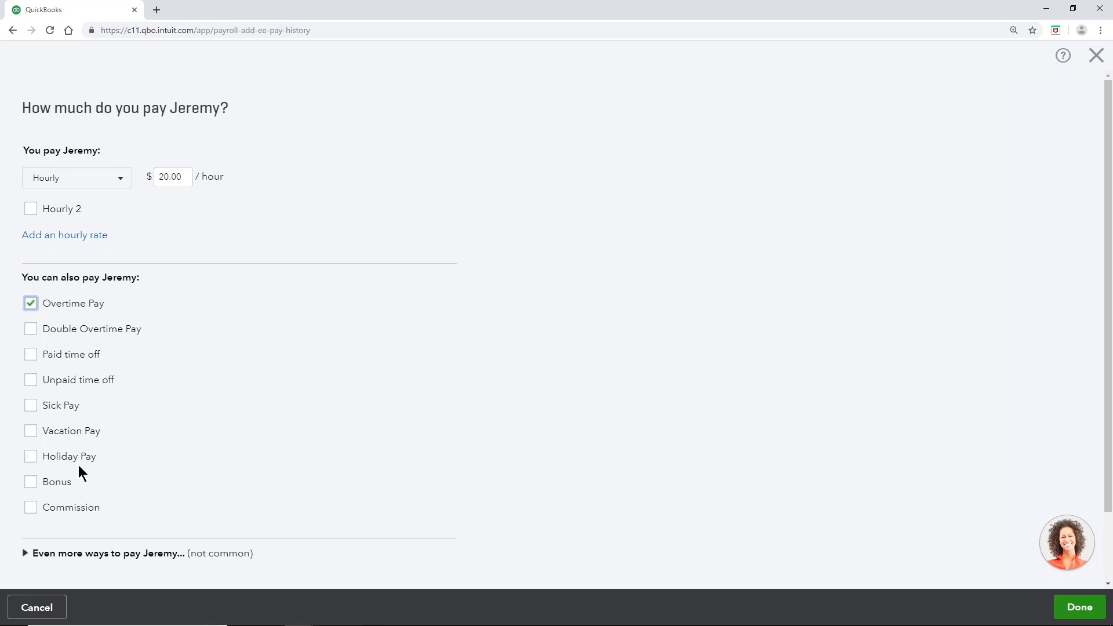
Step: Tick Bonus under You can also pay for the employee
click(34, 485)
Step: Add a Paid time off policy of 80 hours per year with an 80-hour maximum
click(27, 356)
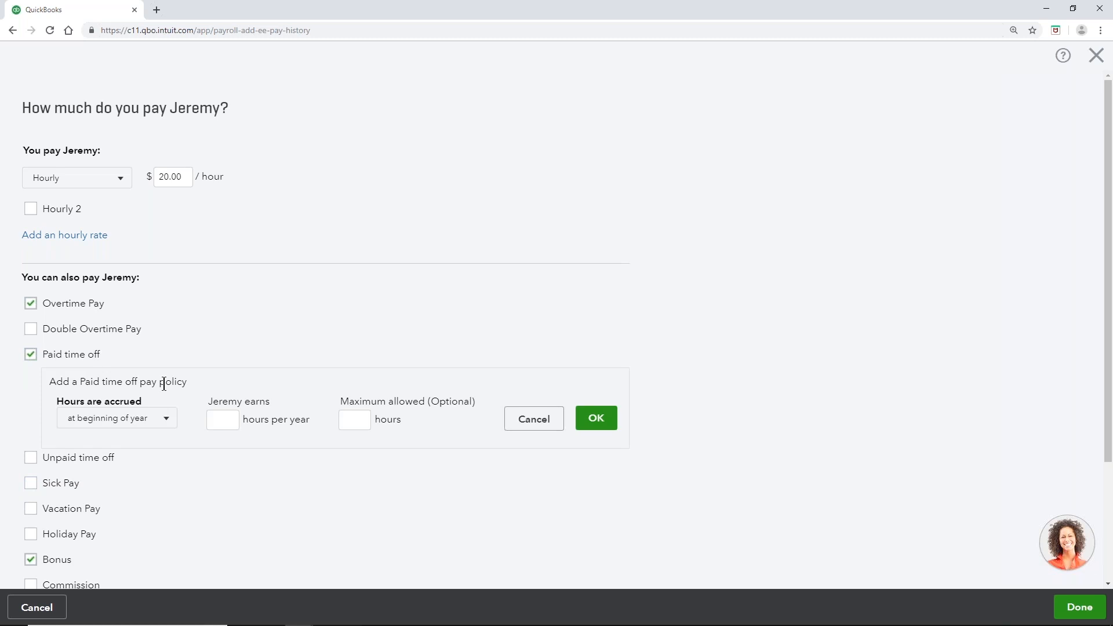
scroll(178, 397, down, 1)
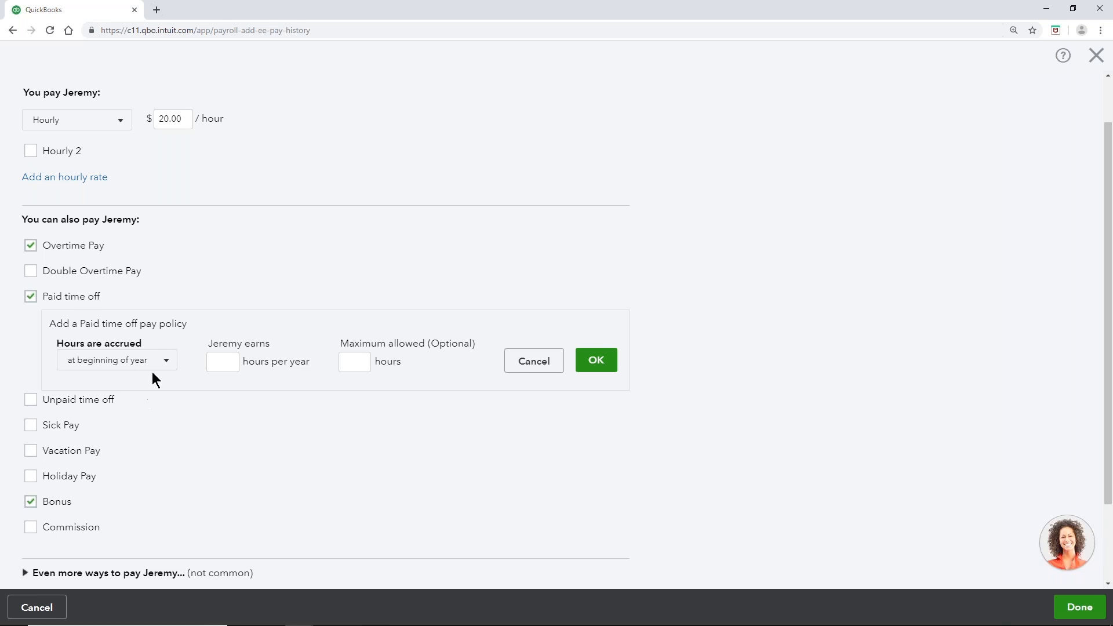
click(227, 370)
text(80)
click(355, 362)
text(80)
click(590, 370)
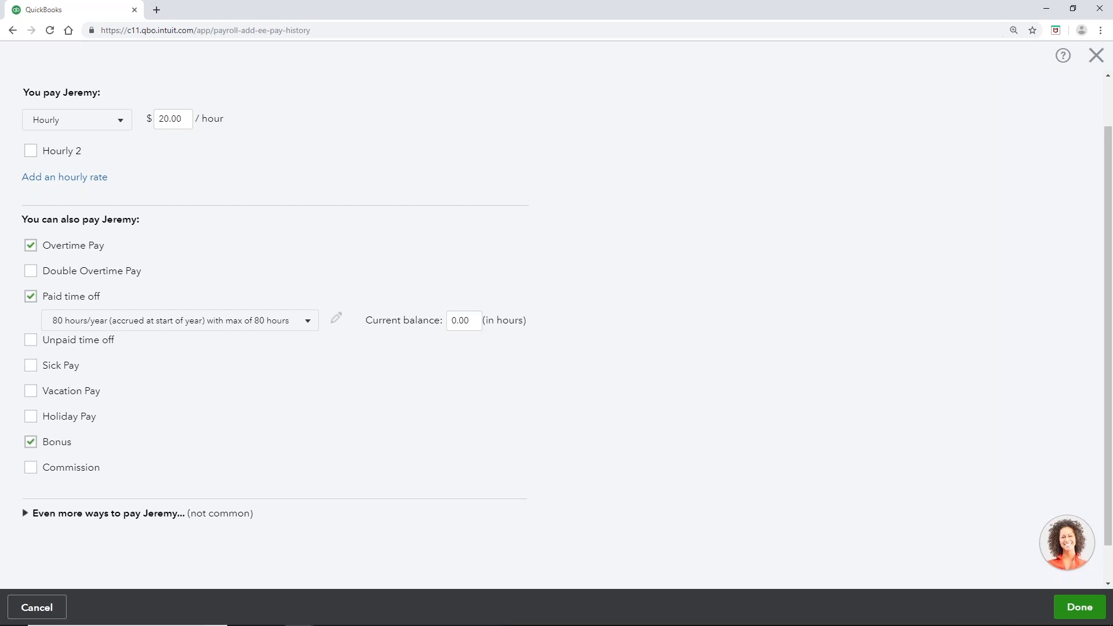
Step: Set the paid time off current balance to 80 hours
drag(471, 320, 451, 323)
text(80)
click(405, 381)
scroll(405, 381, down, 1)
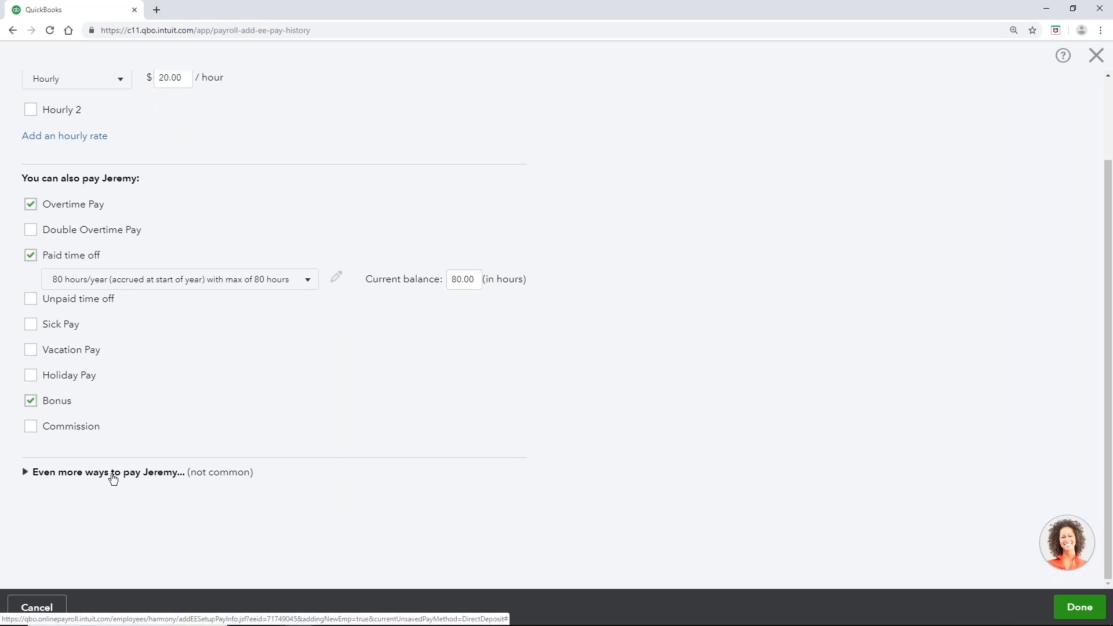
Step: Expand the less common pay types, Allowance through Other Earnings, leaving all unticked
click(46, 481)
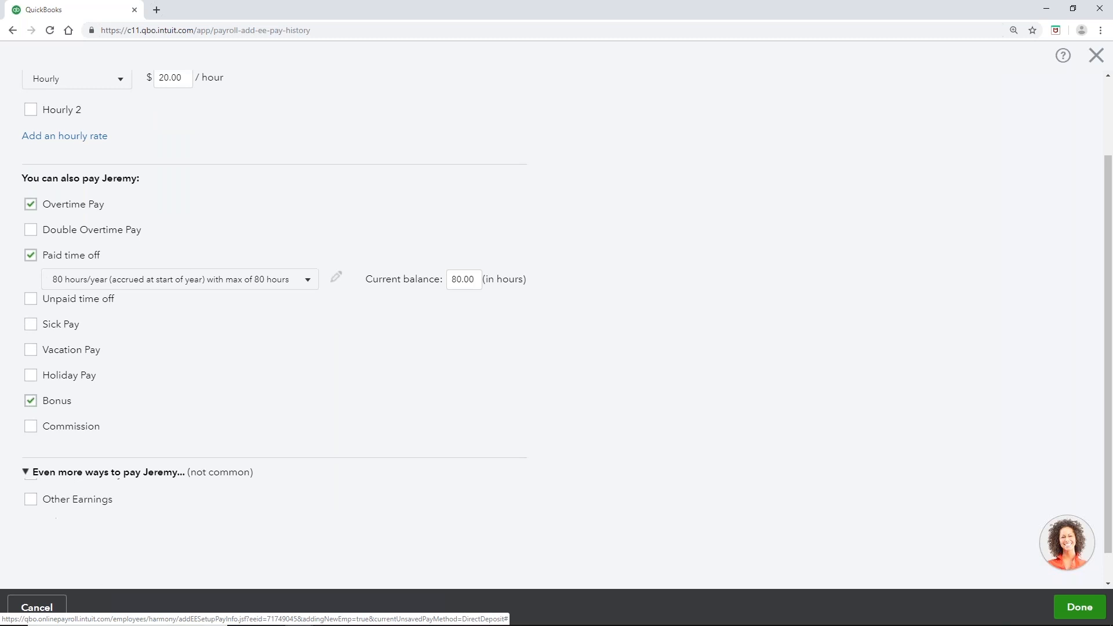
scroll(46, 481, down, 4)
scroll(226, 485, down, 2)
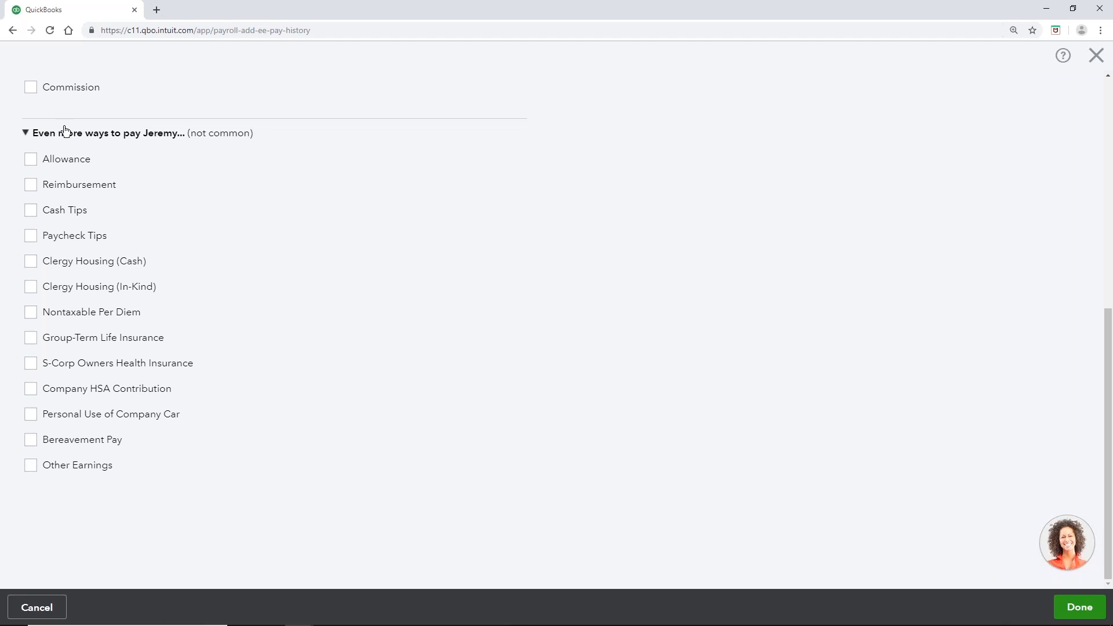
click(1079, 607)
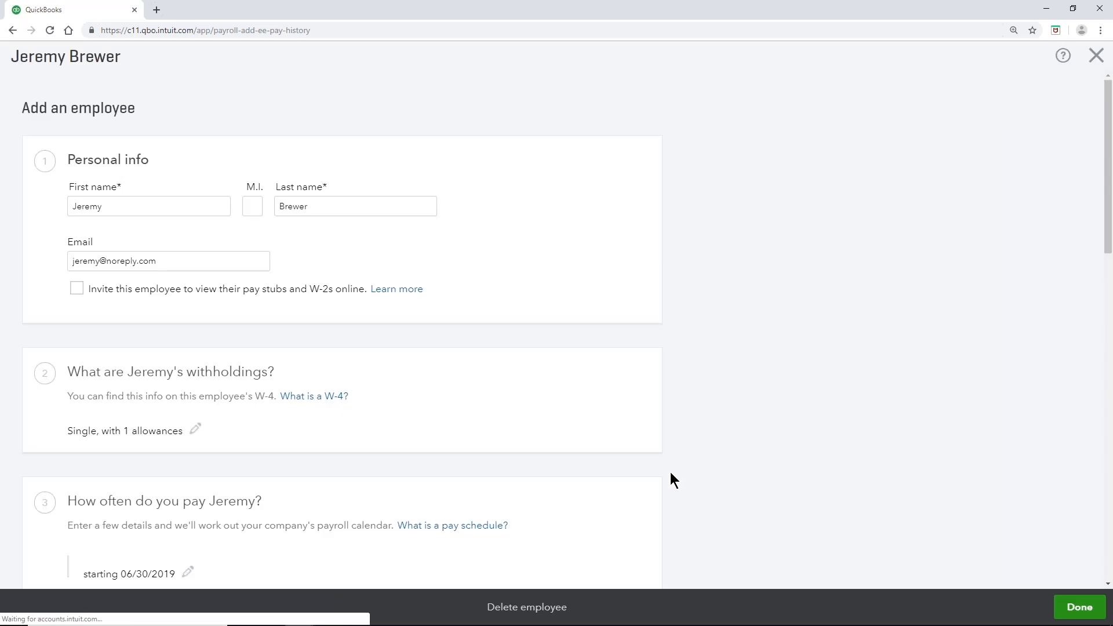
scroll(670, 467, down, 7)
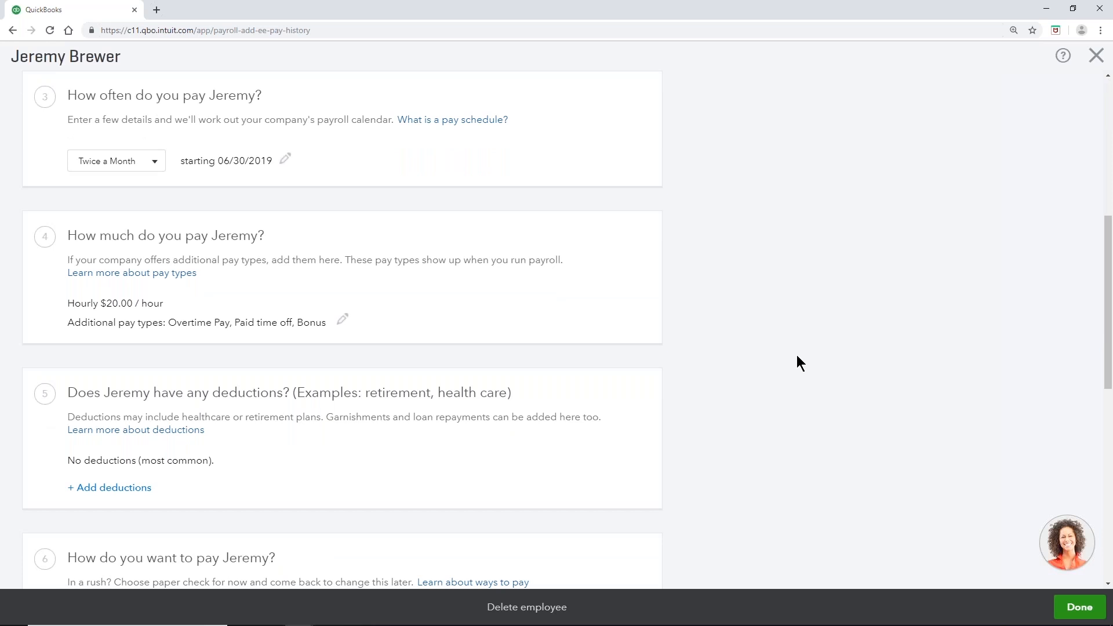
scroll(796, 355, down, 2)
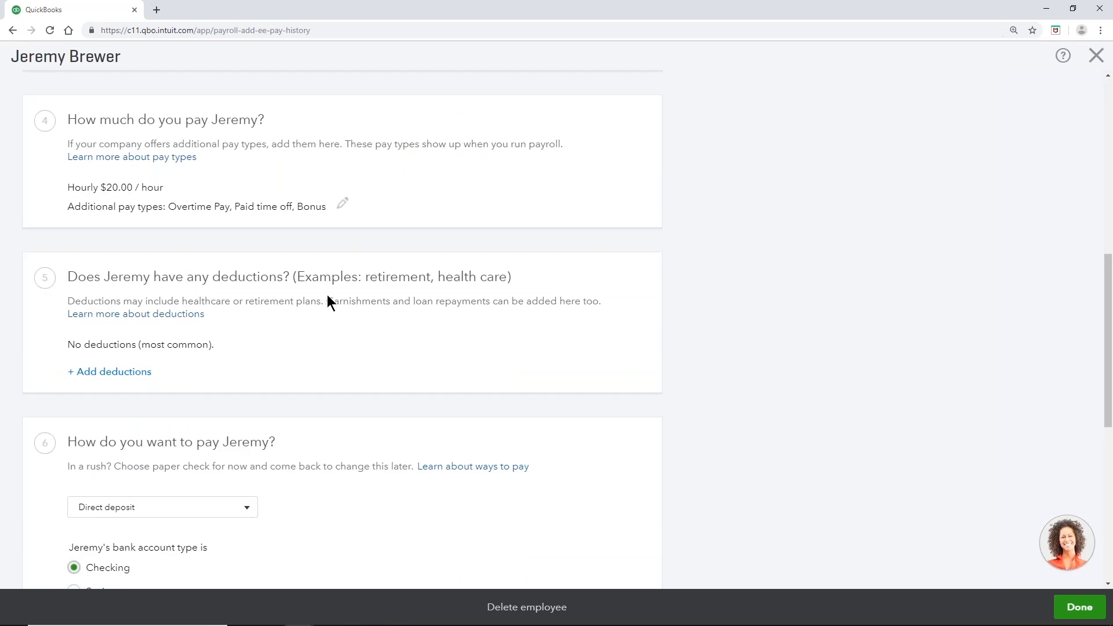
Step: Add a Deduction/contribution of type Health Insurance, specifically Medical Insurance
click(132, 375)
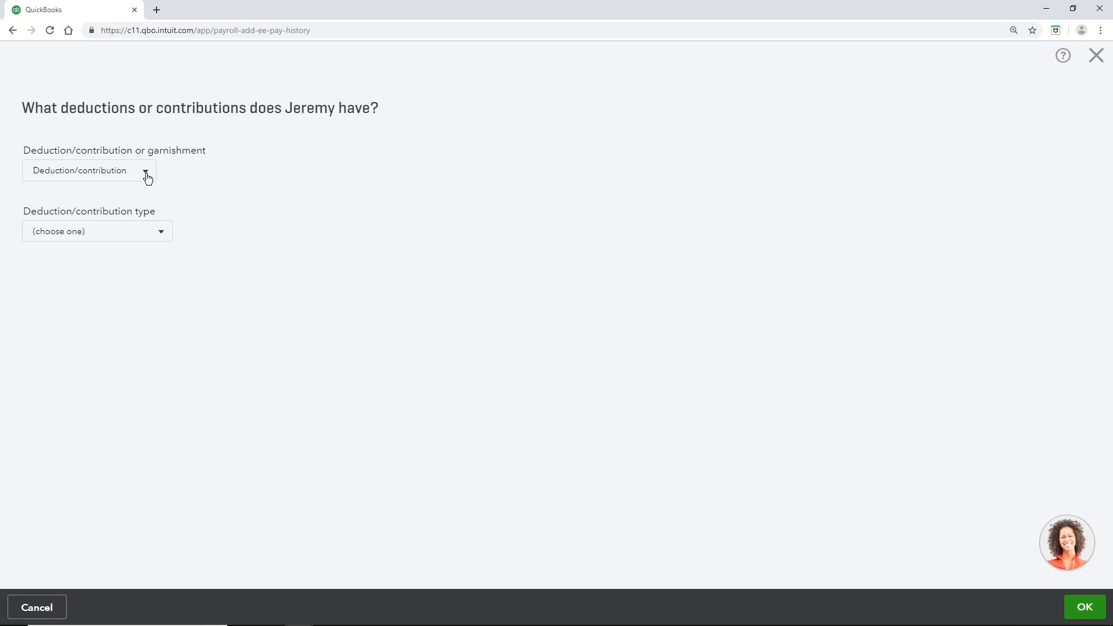
click(146, 174)
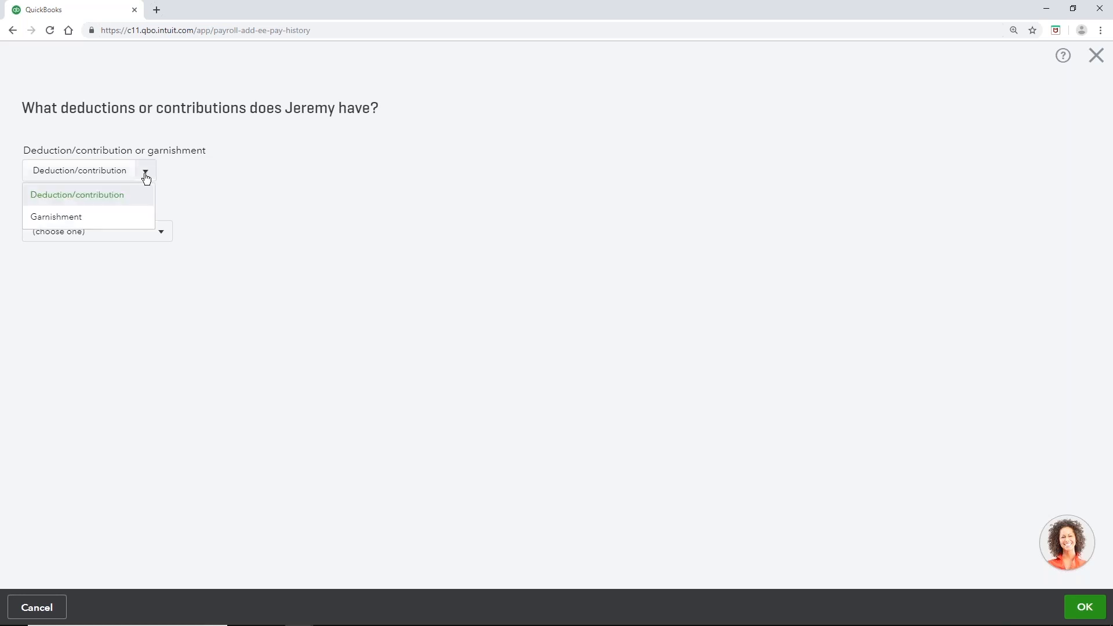
click(96, 200)
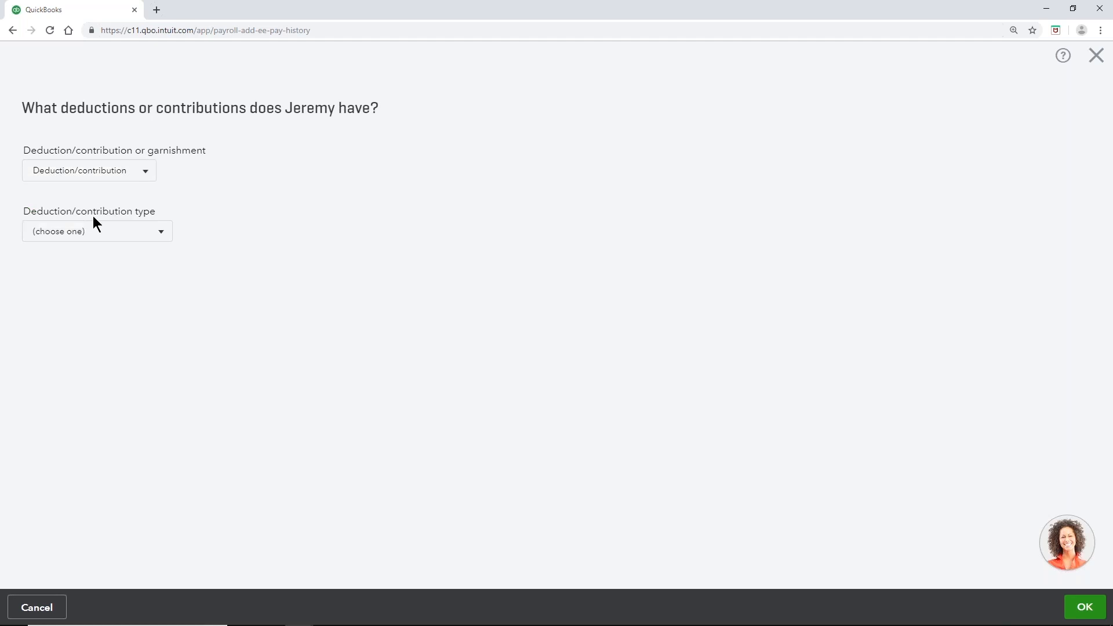
click(161, 235)
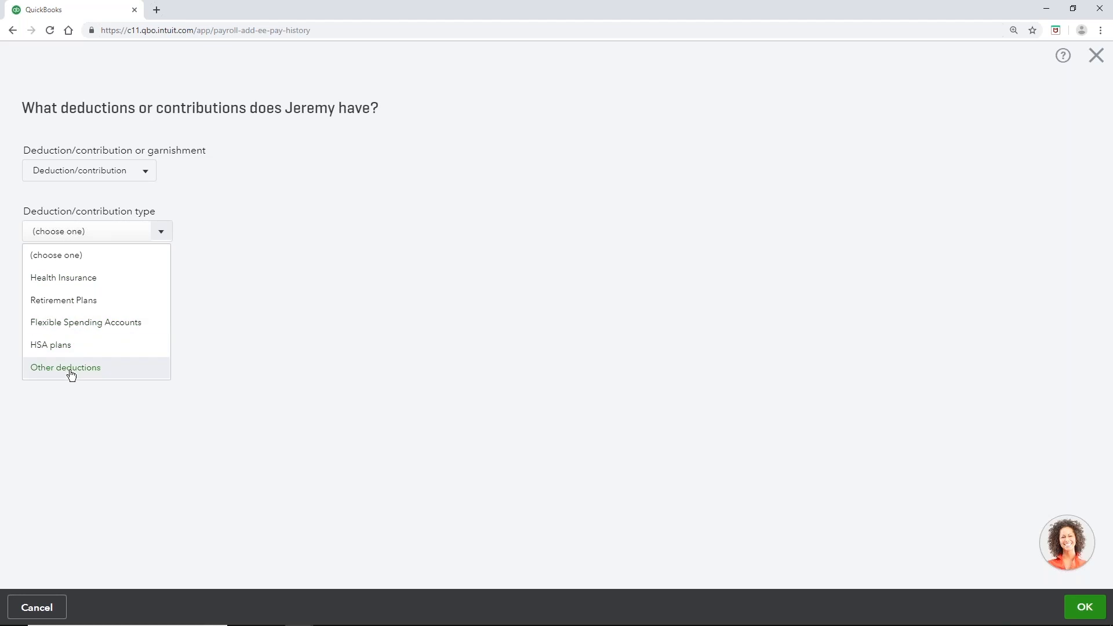
click(105, 279)
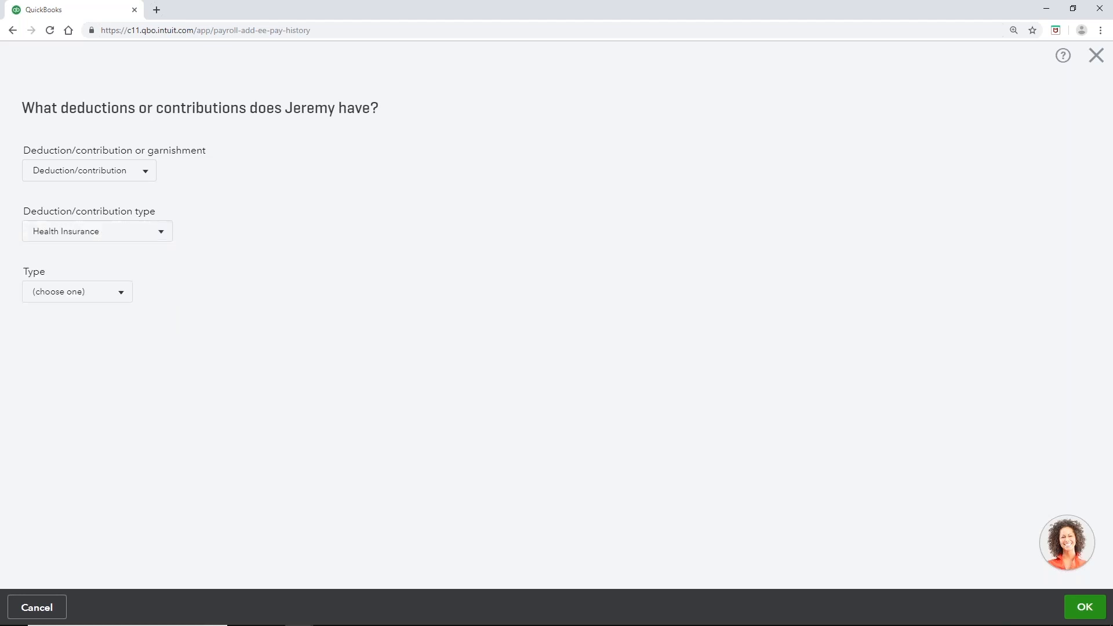
click(121, 296)
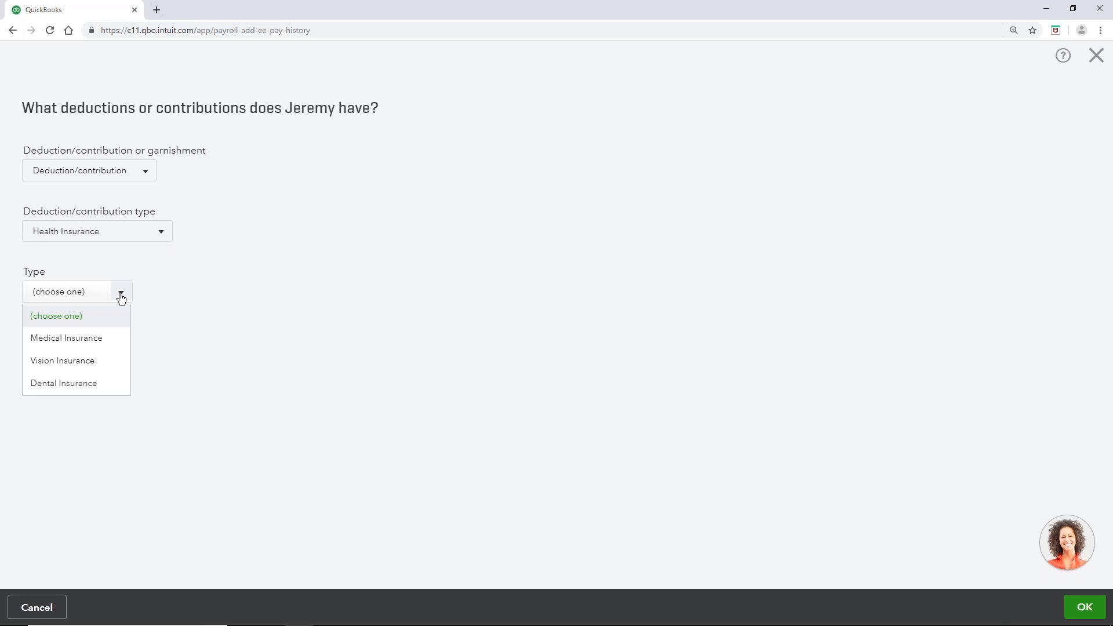
click(85, 342)
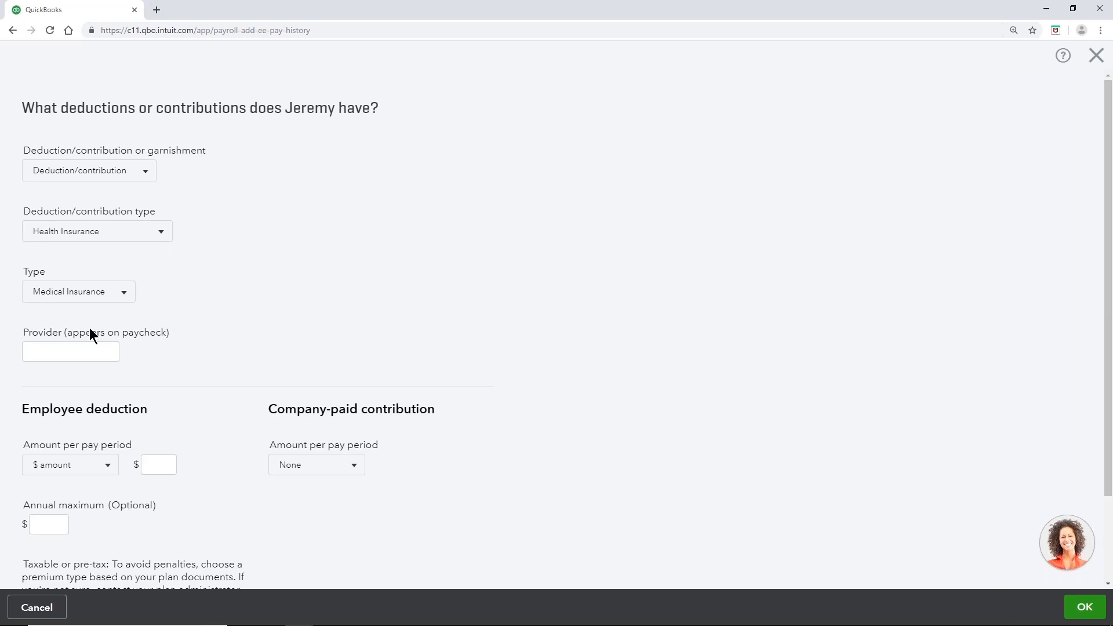
Step: Enter Good Health Insurance as the insurance provider
click(86, 350)
text(Good Health Insurance)
click(172, 354)
Step: Set a flat $50.00 employee deduction per pay period
scroll(170, 355, down, 2)
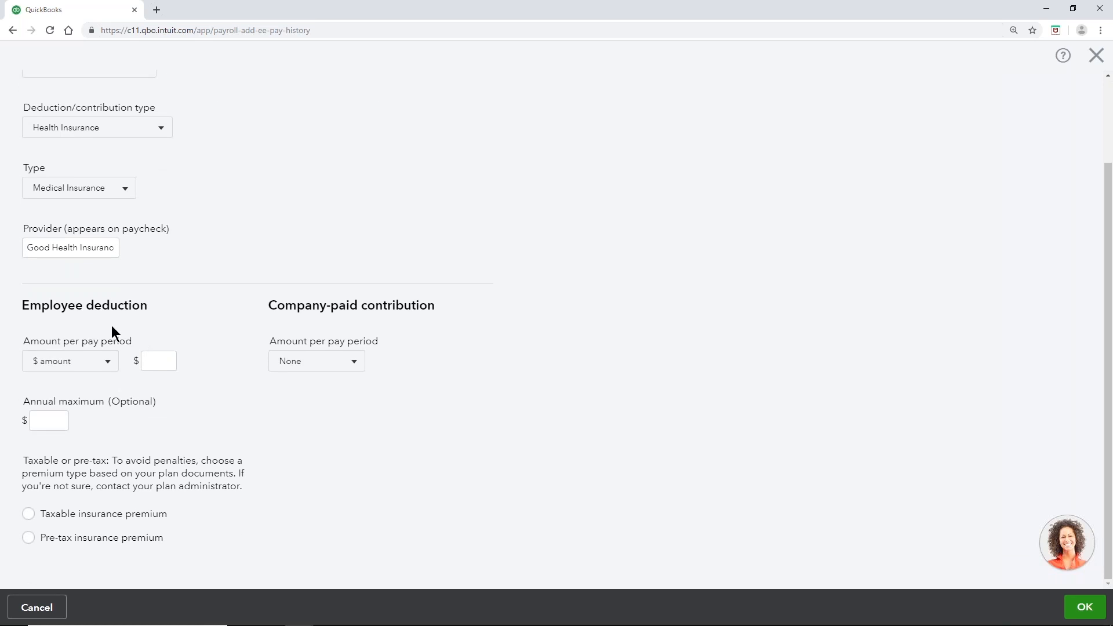
click(108, 362)
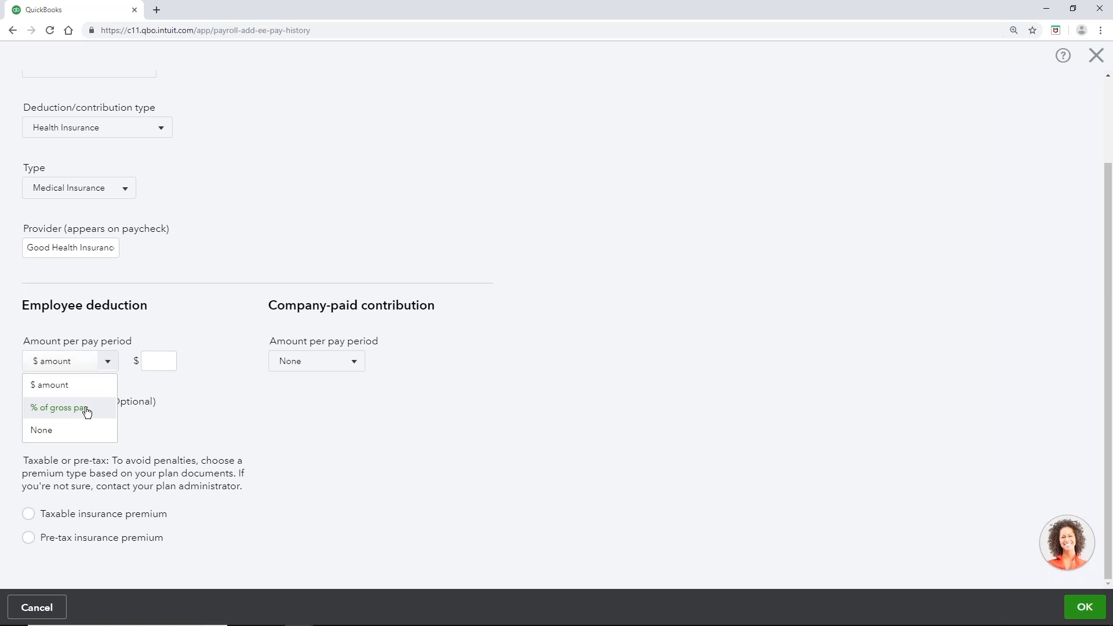
click(84, 386)
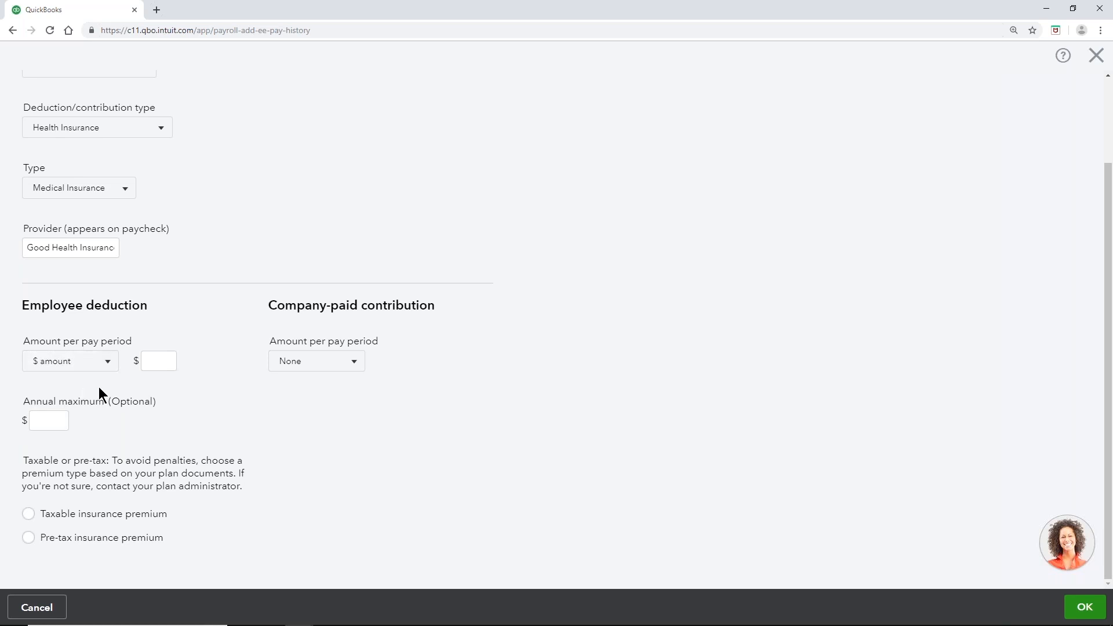
click(163, 363)
click(55, 430)
Step: Add a flat $20.00 company-paid contribution as a taxable insurance premium and save the deduction
click(353, 365)
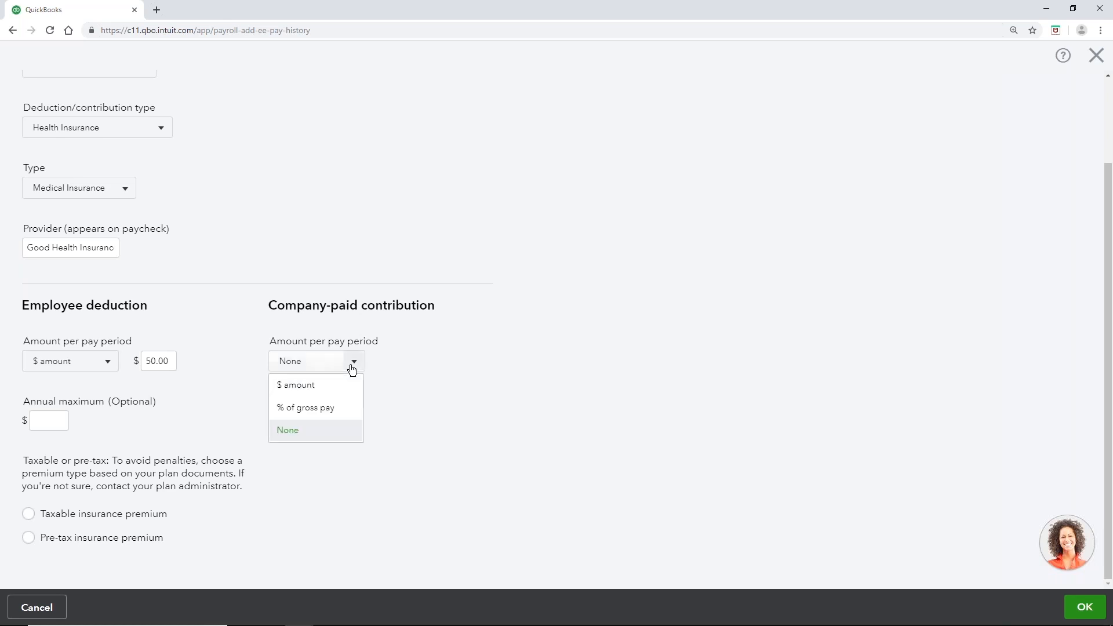
click(325, 387)
click(397, 360)
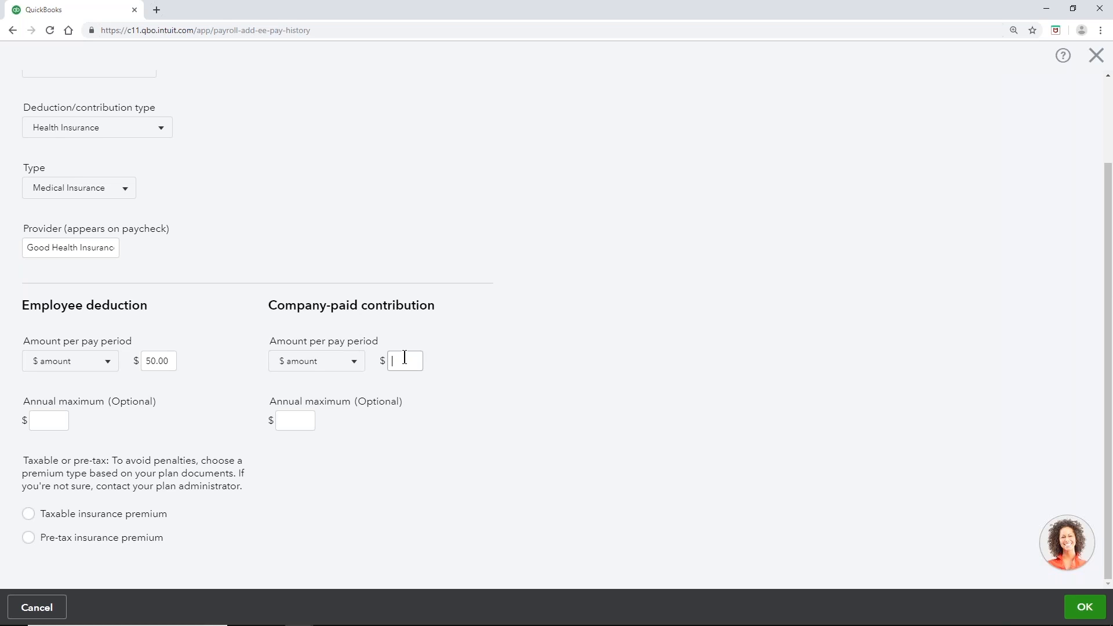
text(20)
click(404, 430)
click(1085, 609)
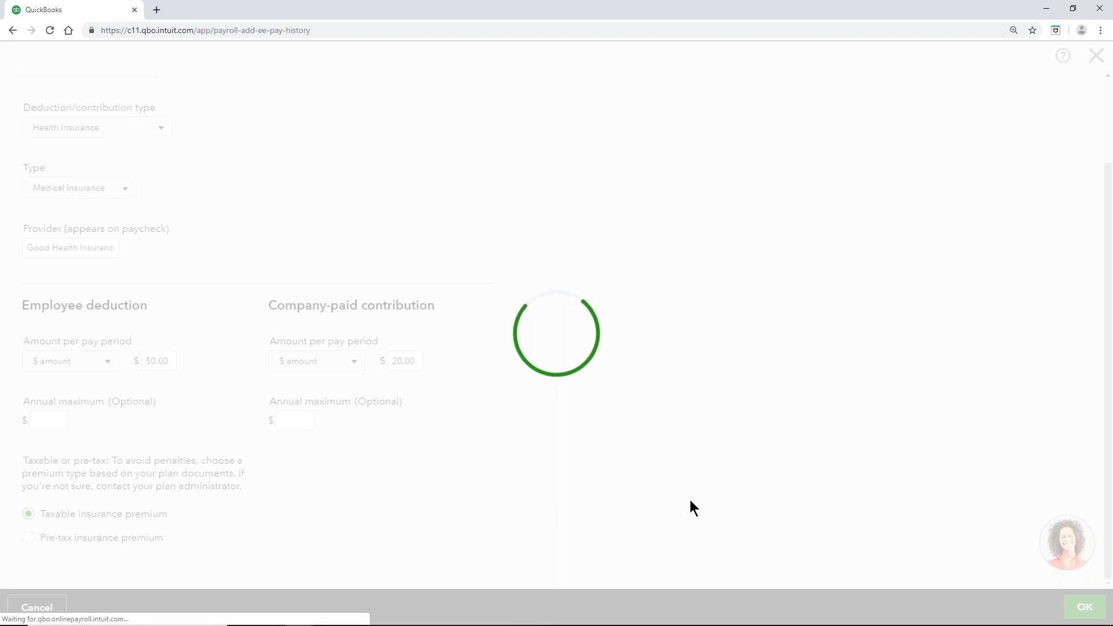
Step: Scroll down the reloaded employee form to section 6, 'How do you want to pay'
scroll(690, 508, down, 4)
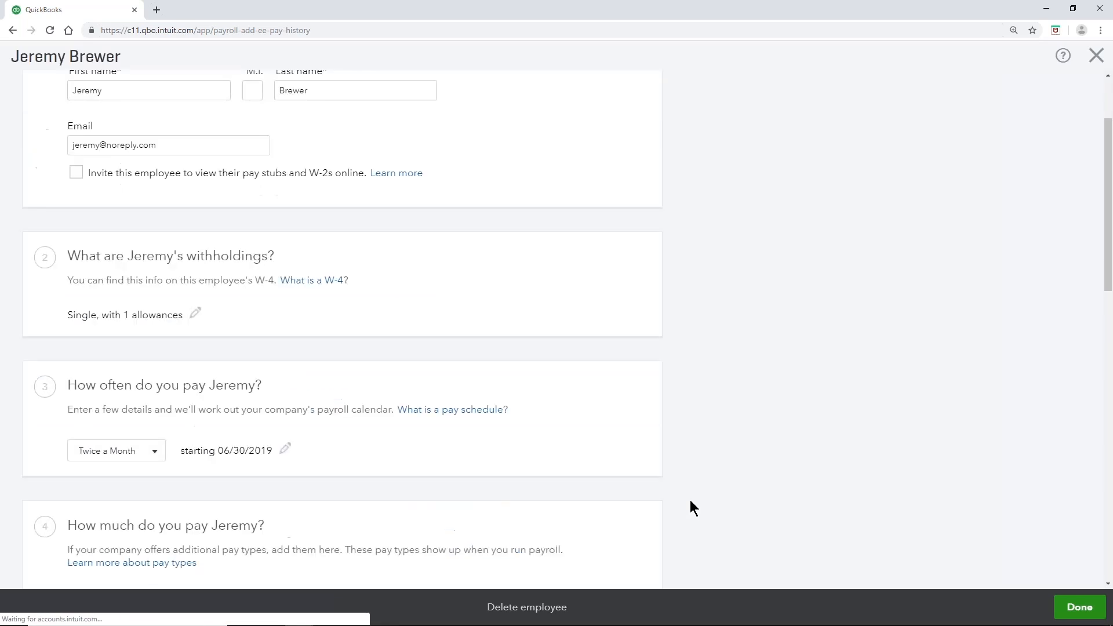
drag(1108, 239, 1105, 361)
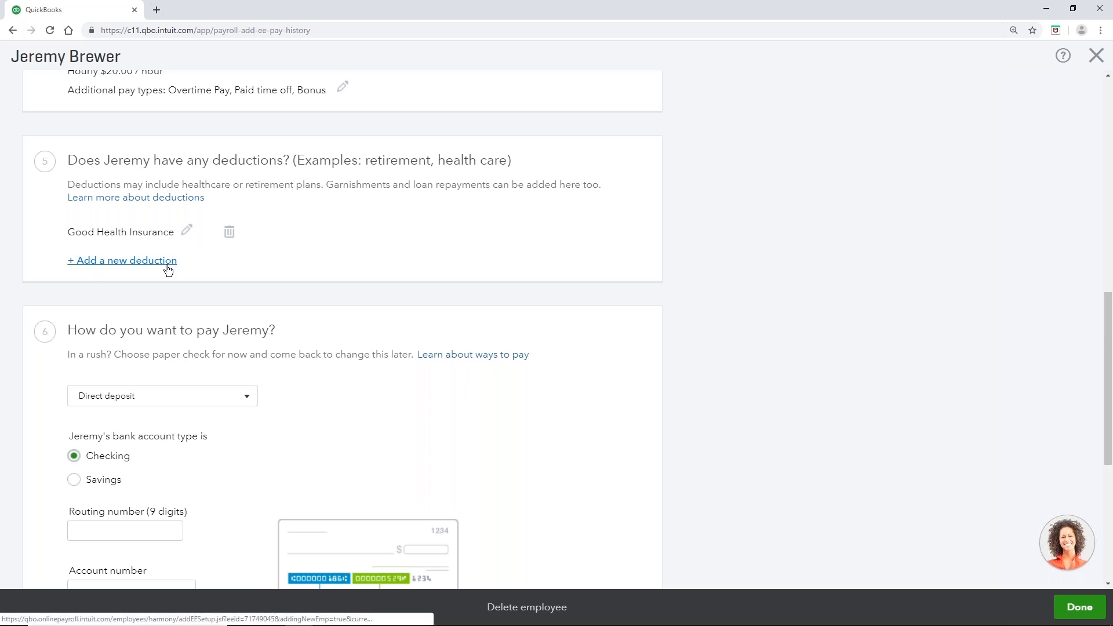
scroll(35, 338, down, 1)
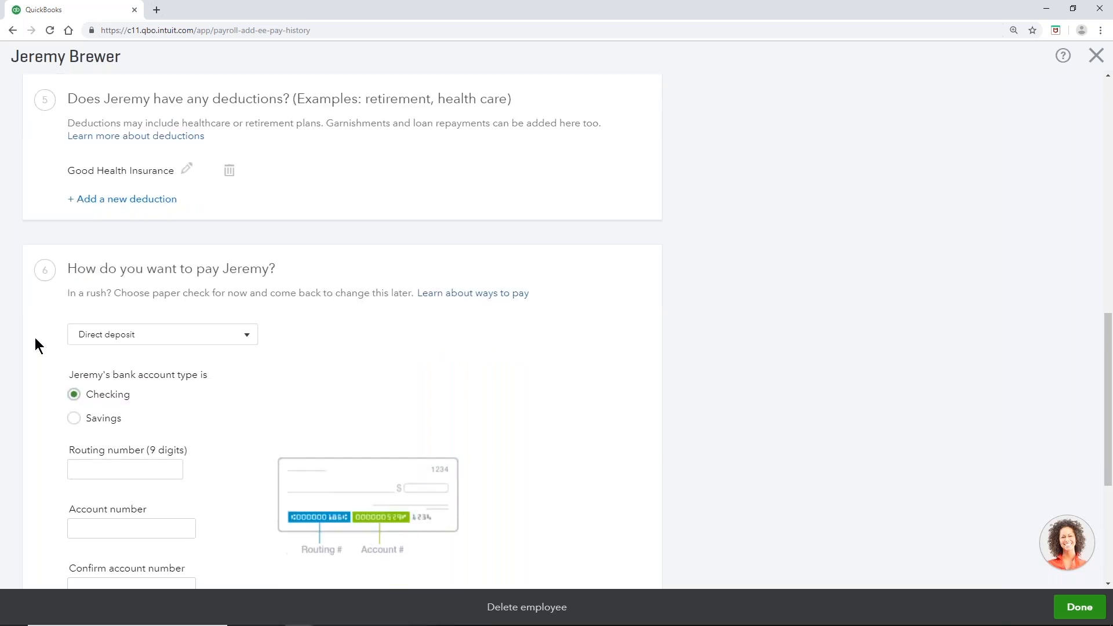
scroll(35, 338, down, 1)
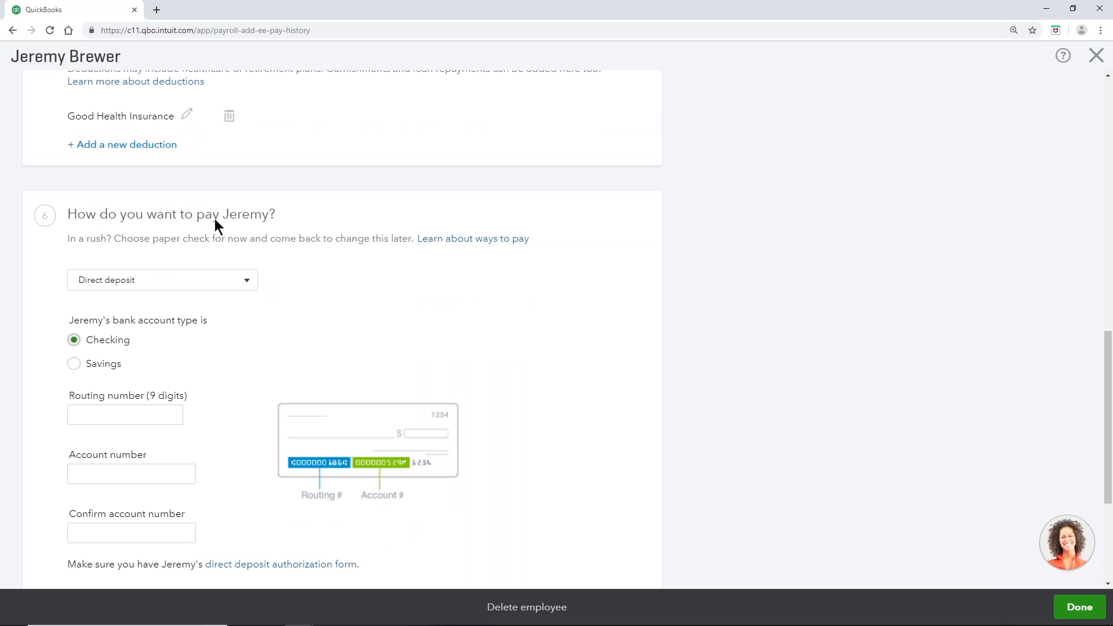
Step: Choose Paper check as the employee's payment method and begin the 2019 prior pay details
click(214, 284)
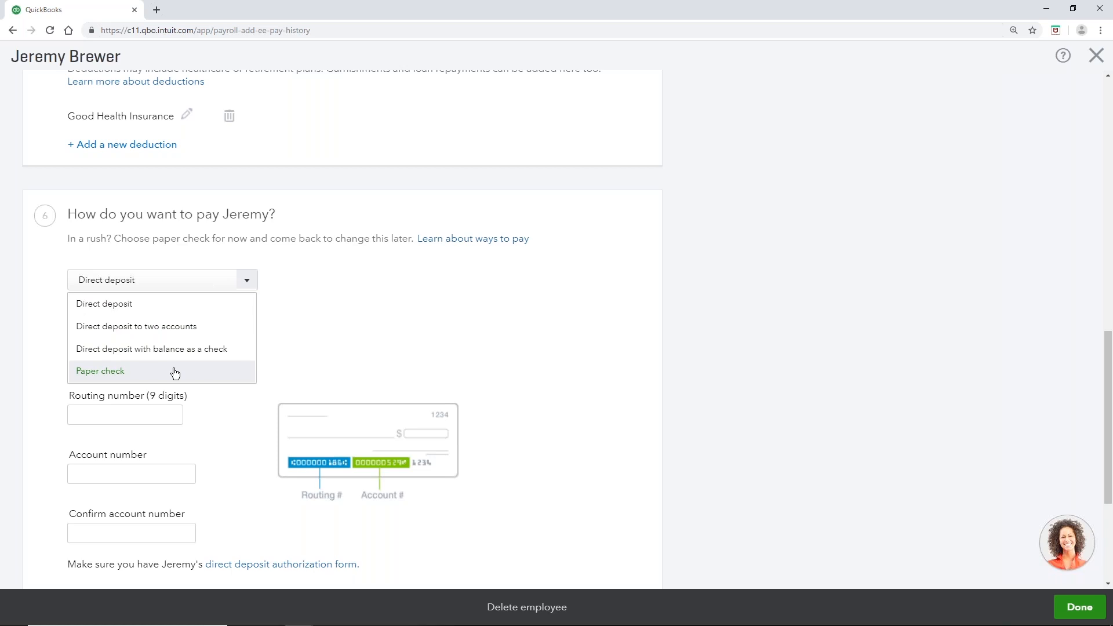
click(132, 376)
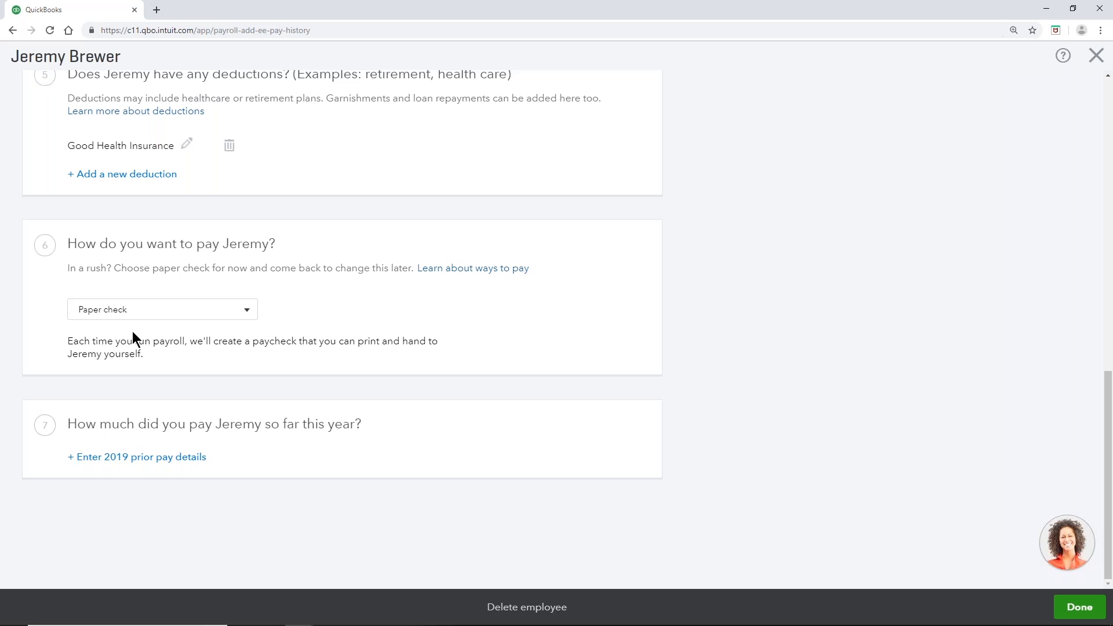
click(91, 460)
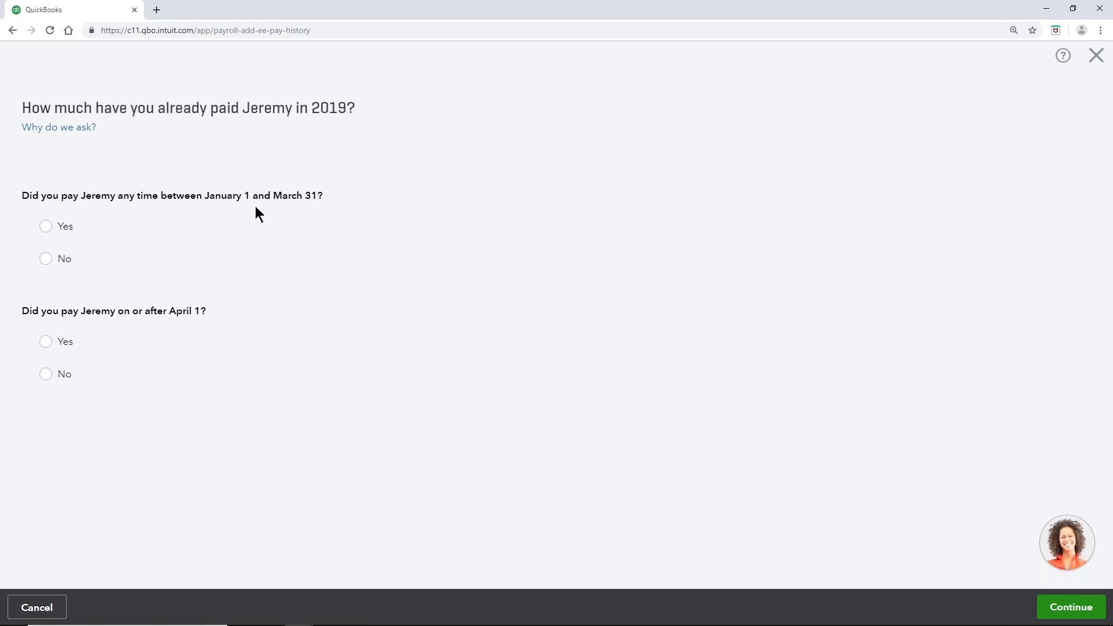
Step: Answer No to both 2019 prior pay date questions and continue
click(45, 226)
scroll(532, 308, down, 5)
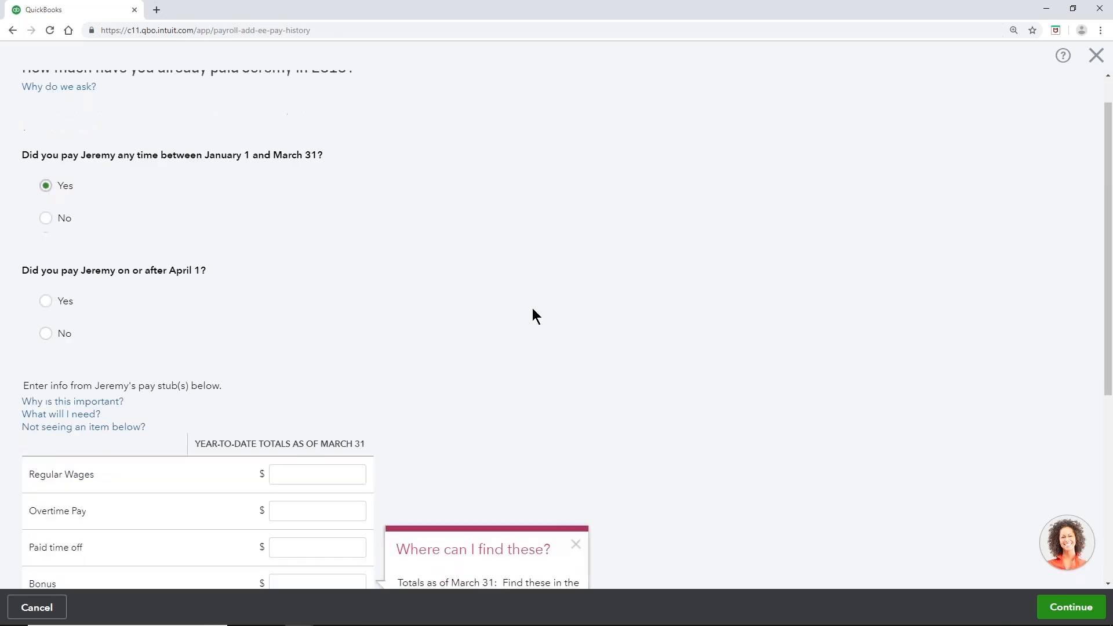
scroll(308, 159, down, 1)
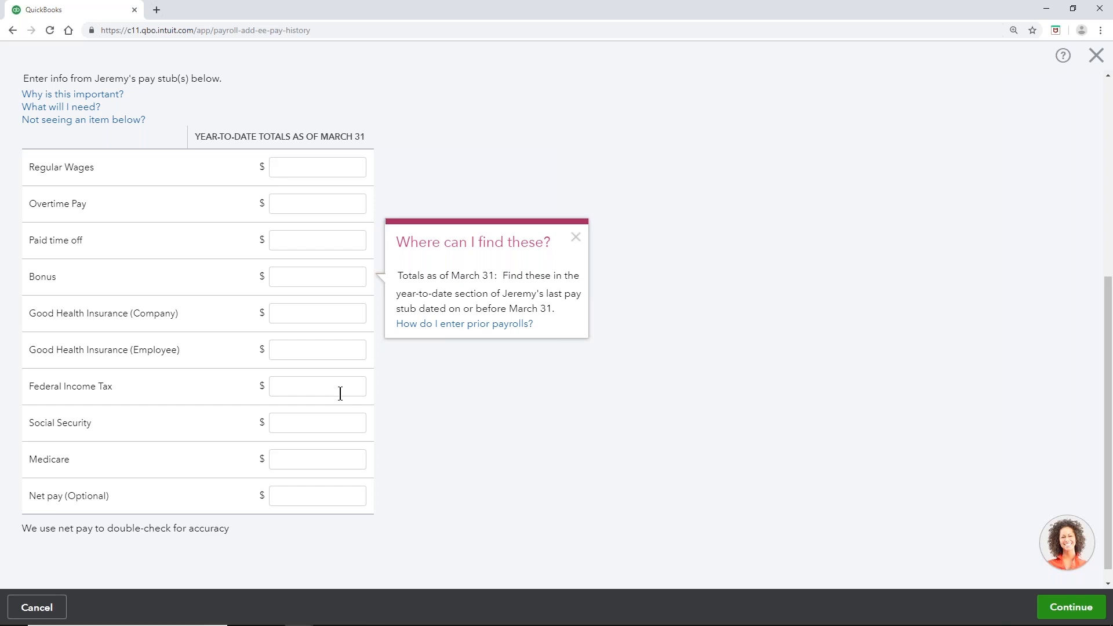
scroll(345, 381, up, 6)
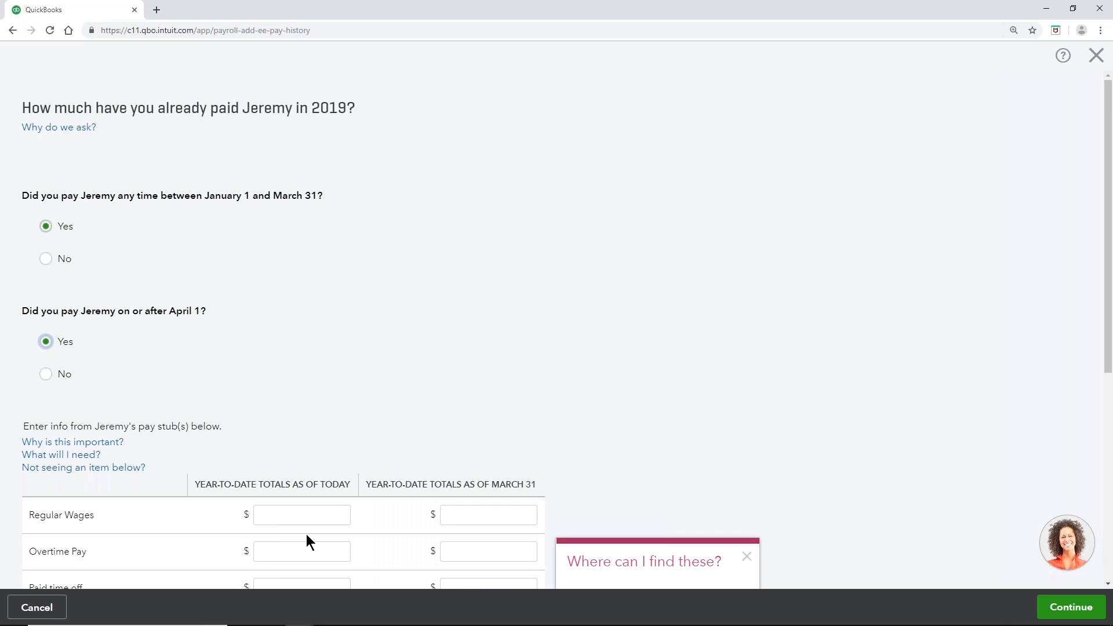
click(46, 260)
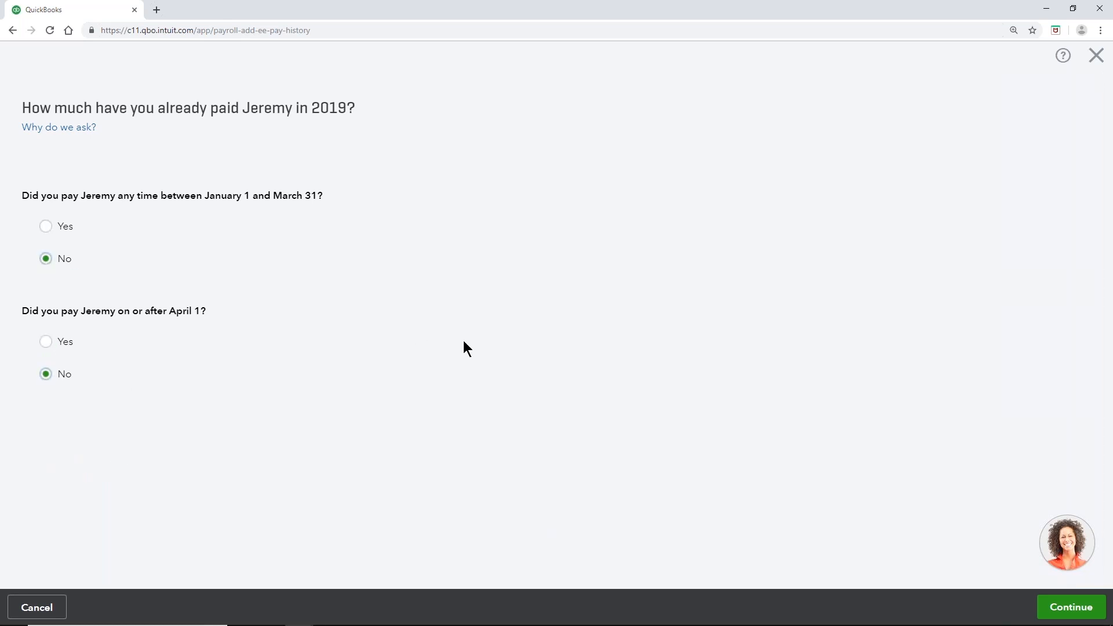
click(1075, 608)
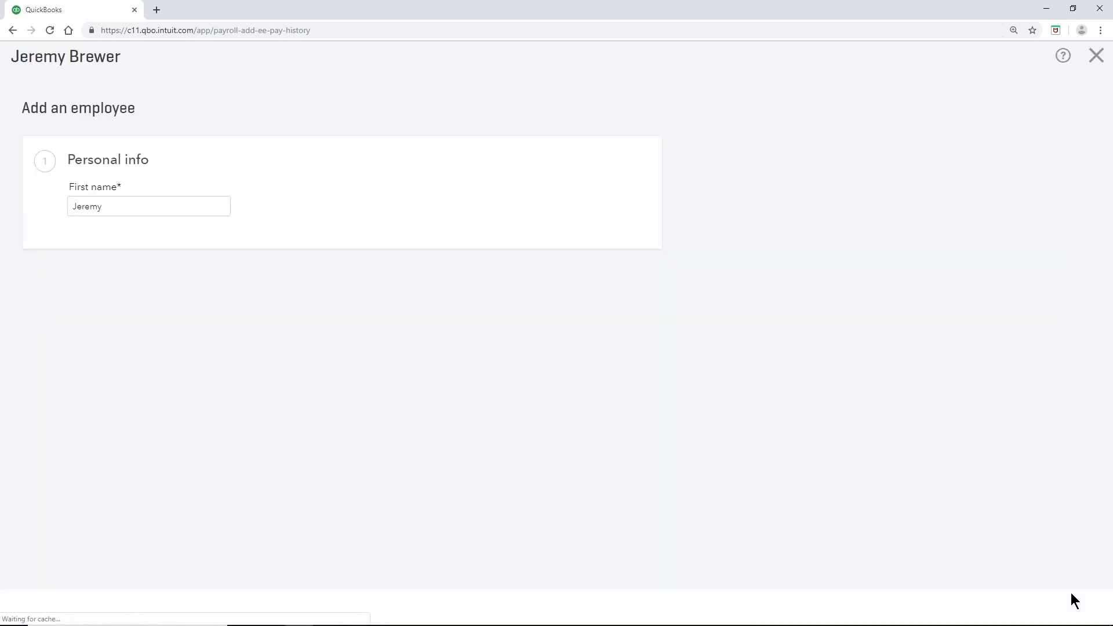
Step: Review the employee form and save the employee at $20.00/hour paid by check
scroll(755, 335, down, 5)
scroll(873, 308, down, 4)
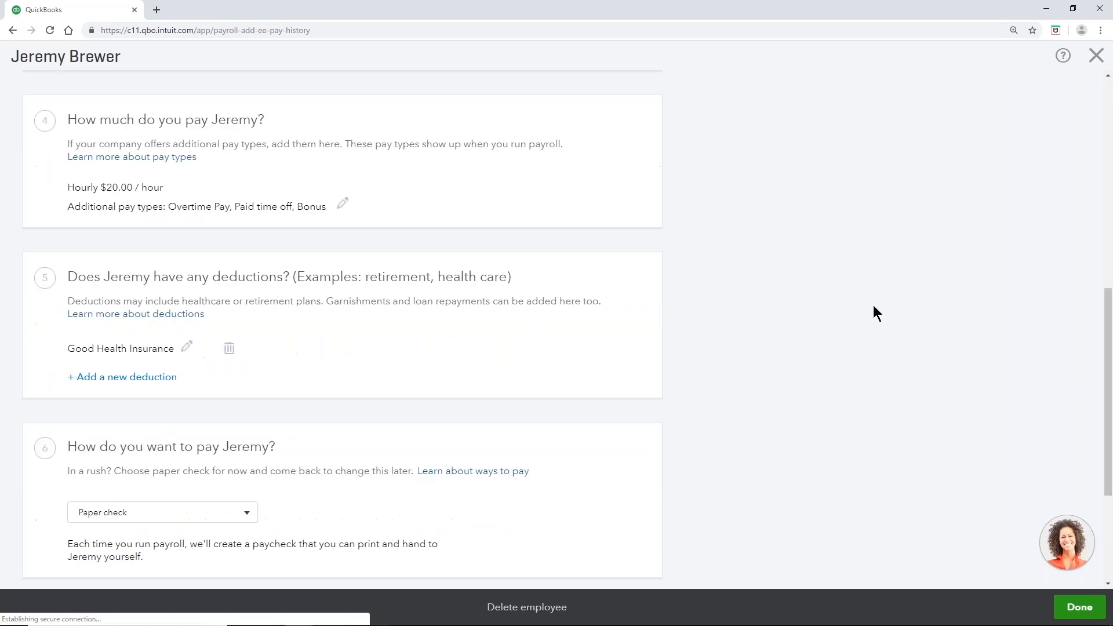
scroll(835, 321, down, 4)
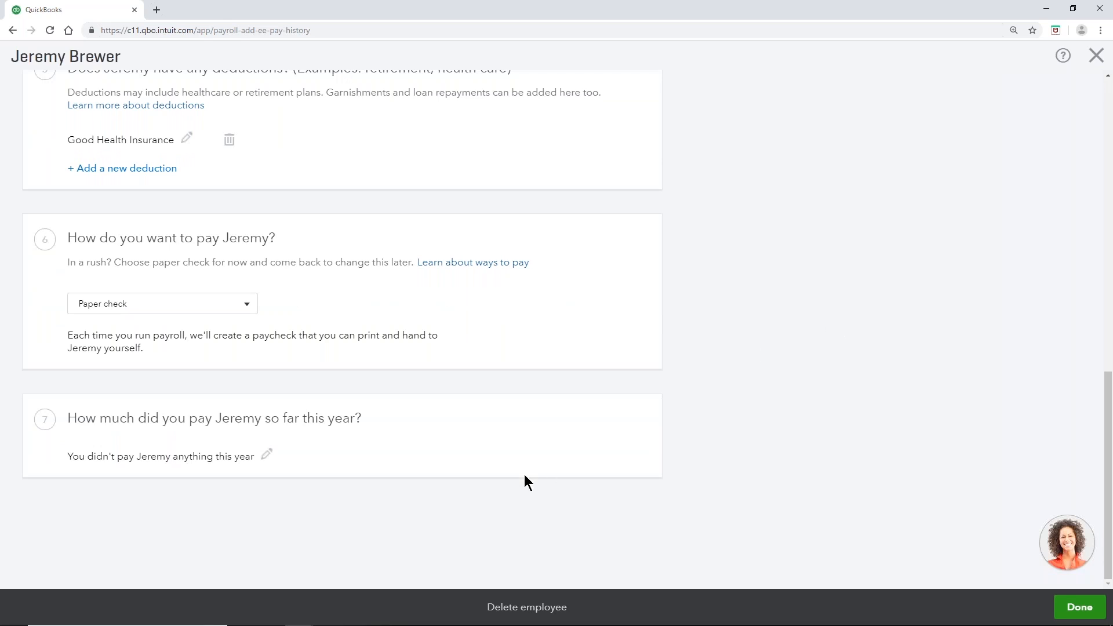
scroll(518, 477, up, 5)
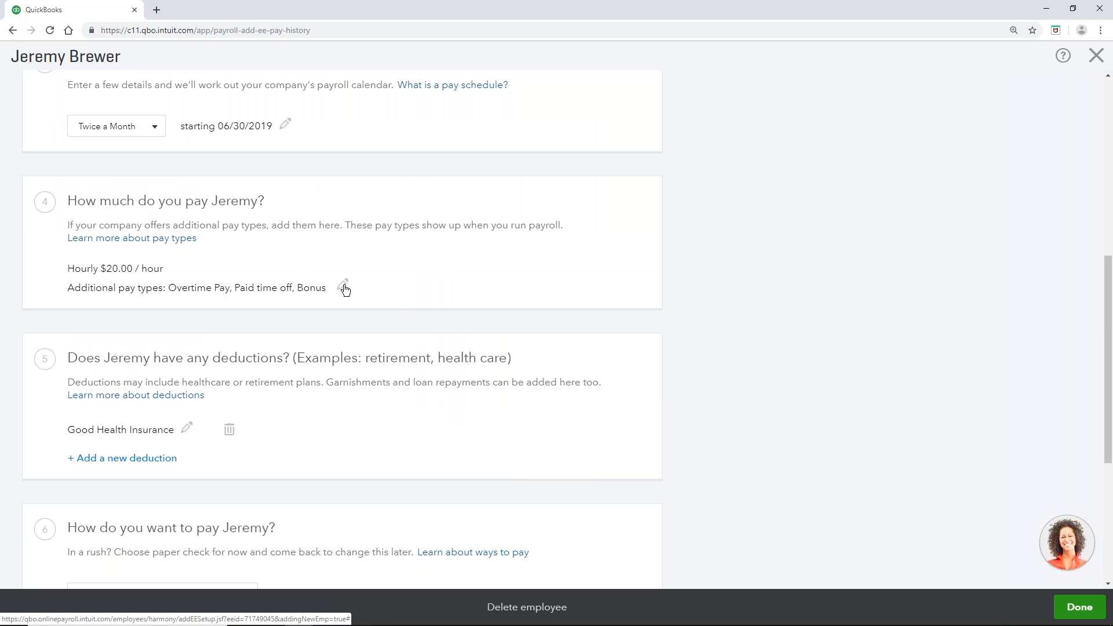
scroll(345, 290, down, 5)
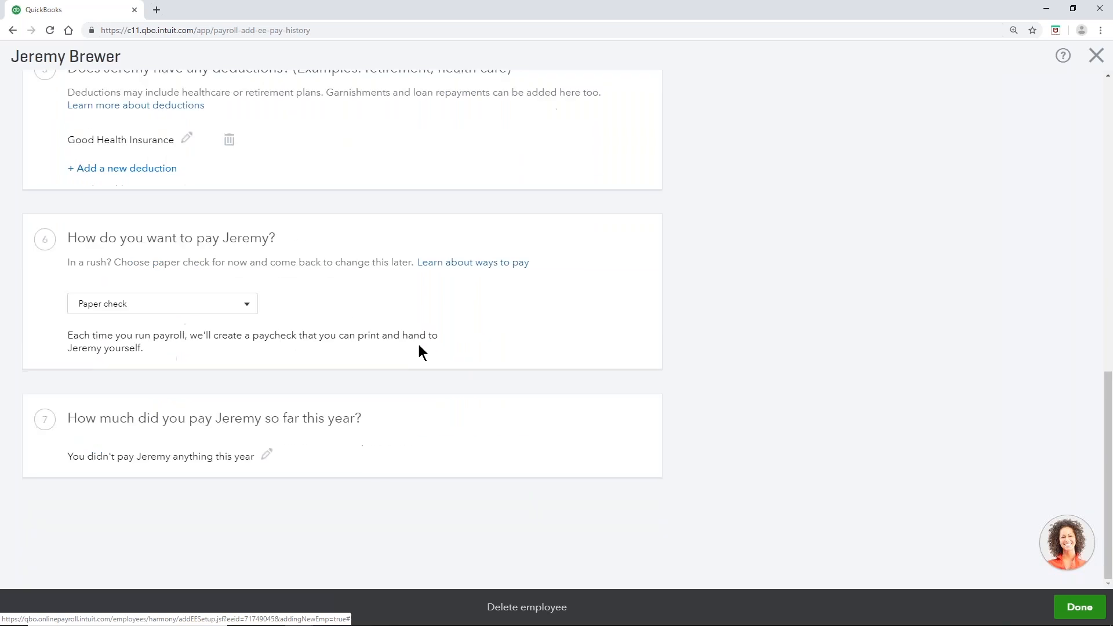
click(1092, 608)
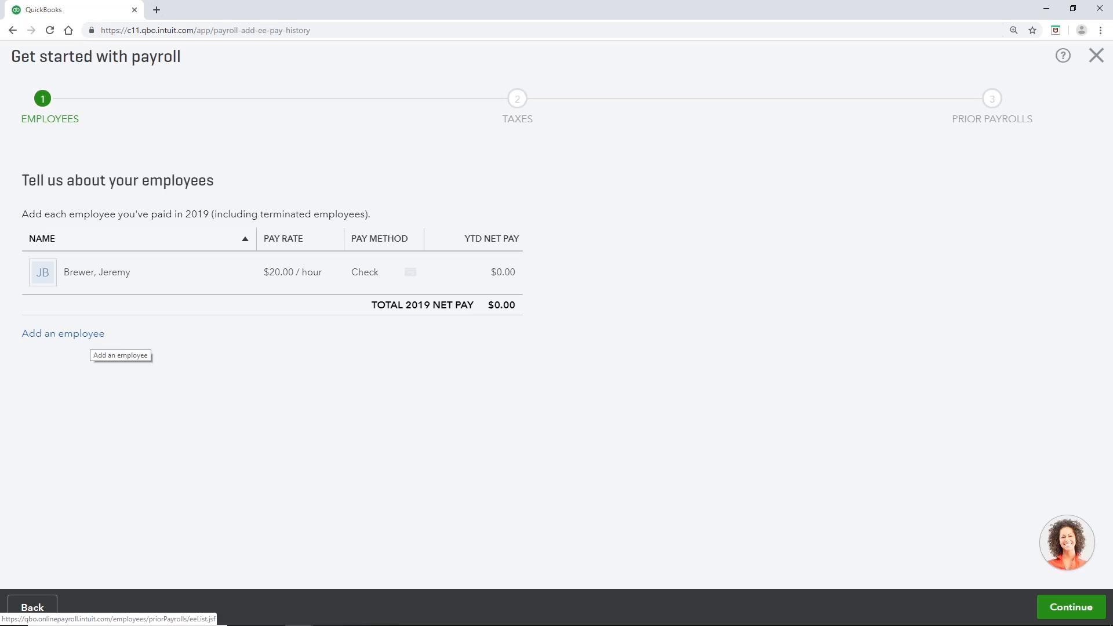
Step: Decline entering prior payroll in the W-2 dialog and close Run Payroll without paying
click(1071, 607)
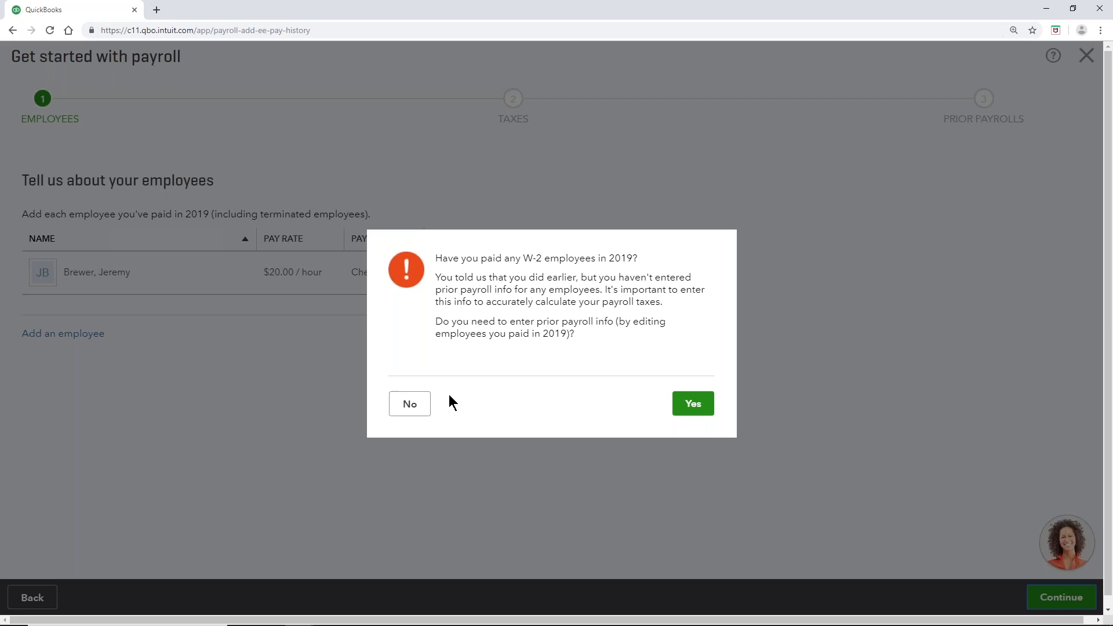
click(415, 409)
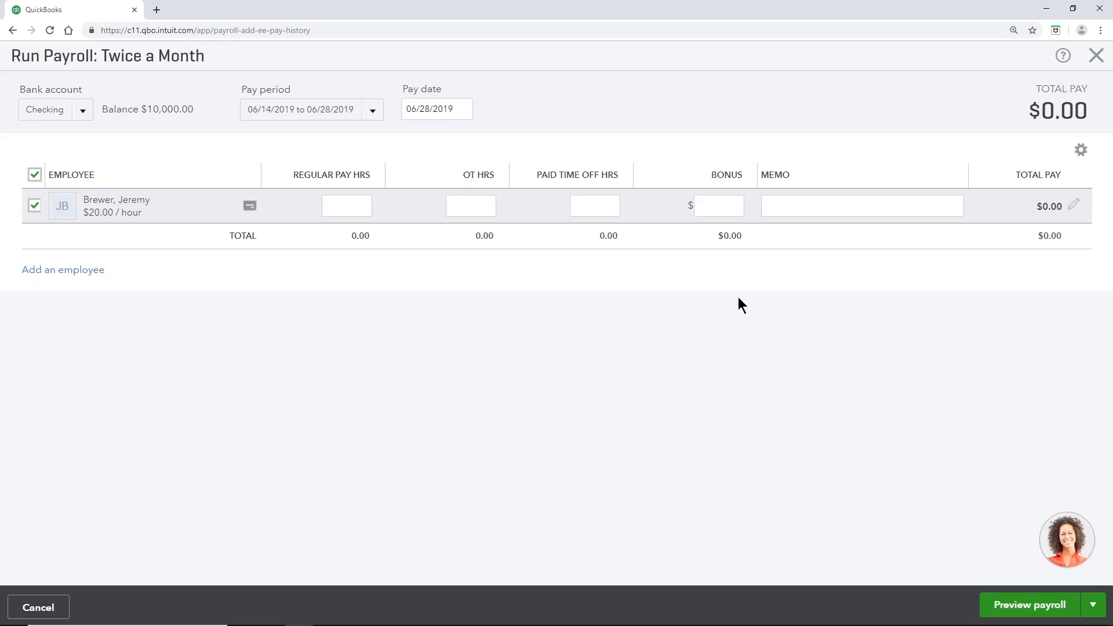
click(1094, 56)
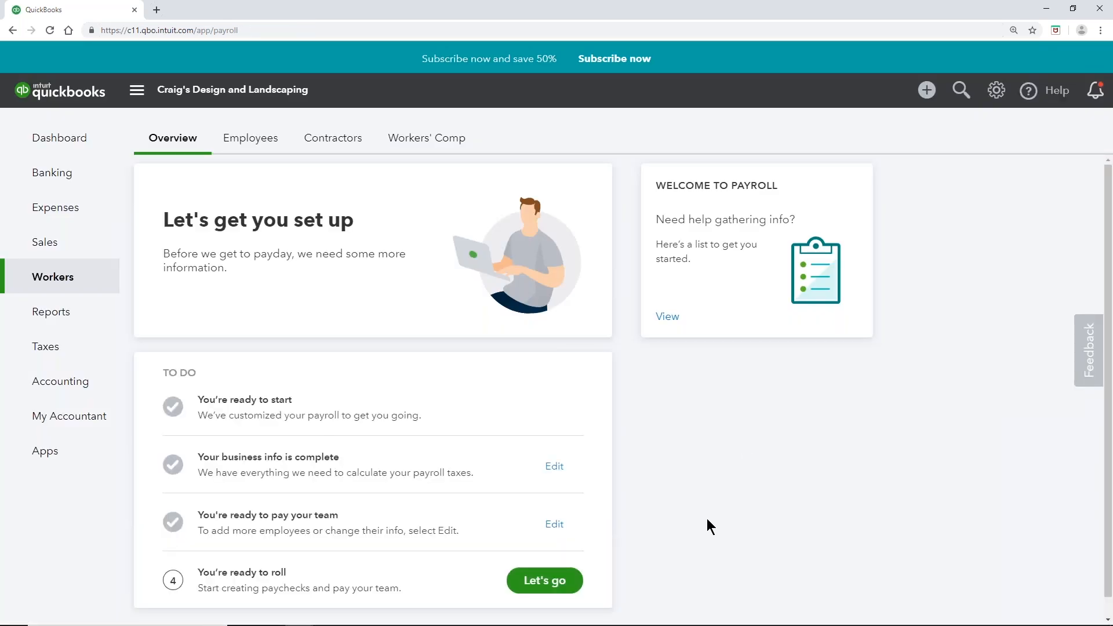
scroll(706, 520, down, 1)
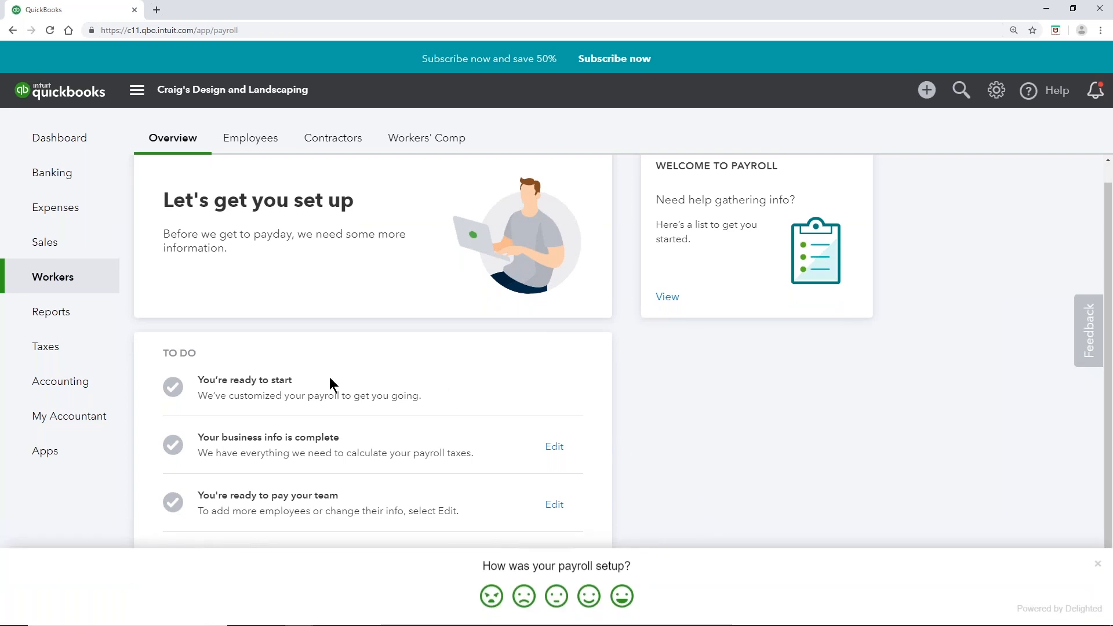
mouse_move(44, 355)
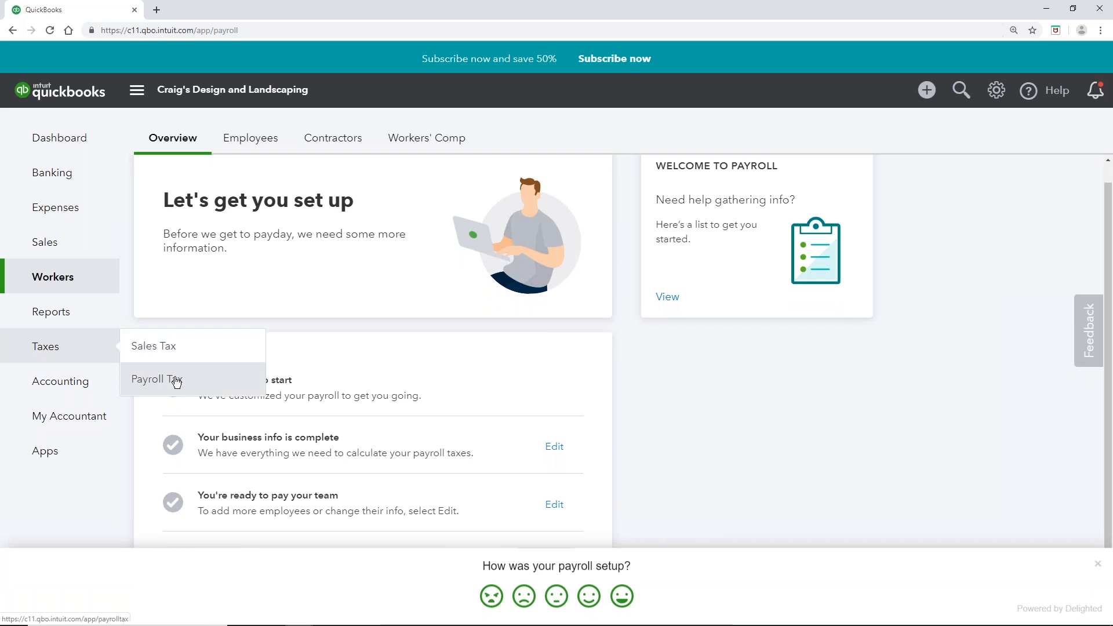
Step: Open Payroll Tax from the Taxes menu and continue to tax setup
click(195, 386)
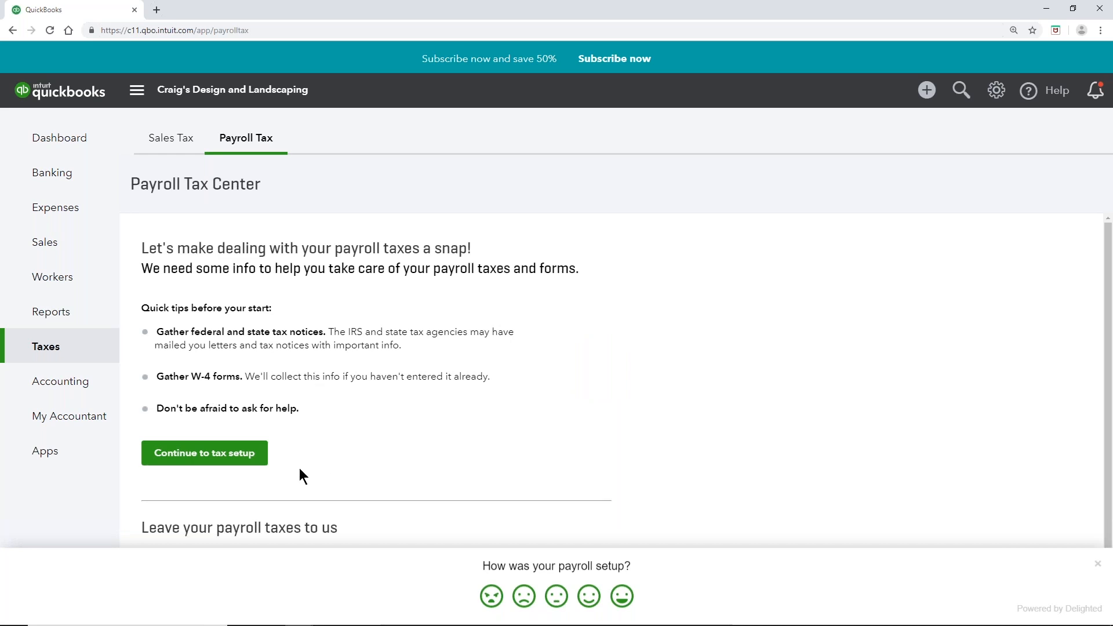
click(249, 461)
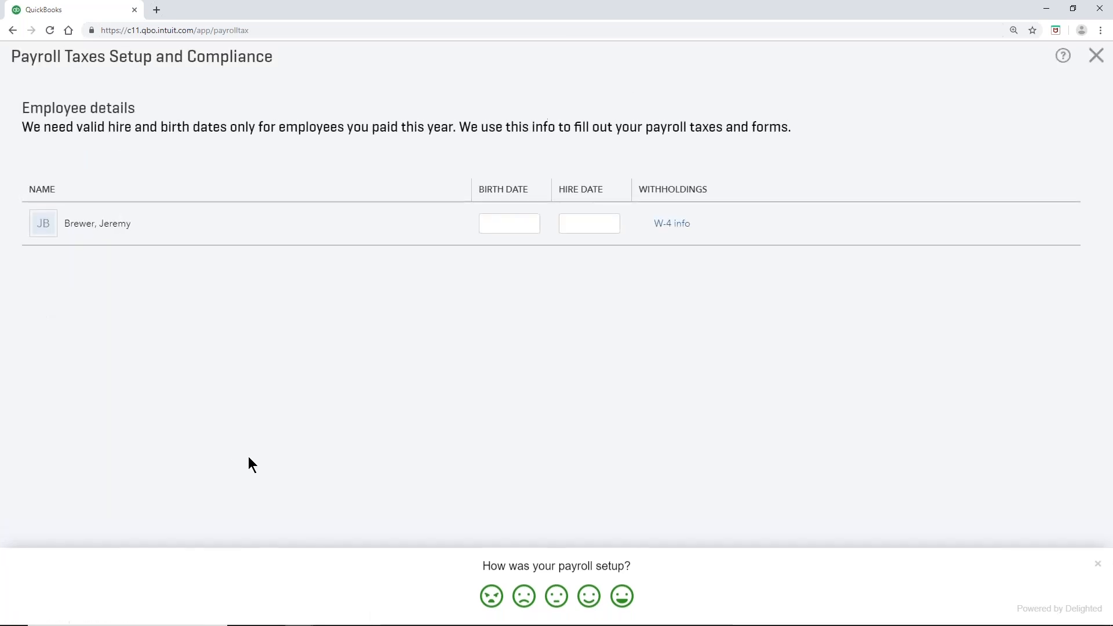
Step: Enter birth date 05/12/80 and hire date 6/1/2019
click(491, 229)
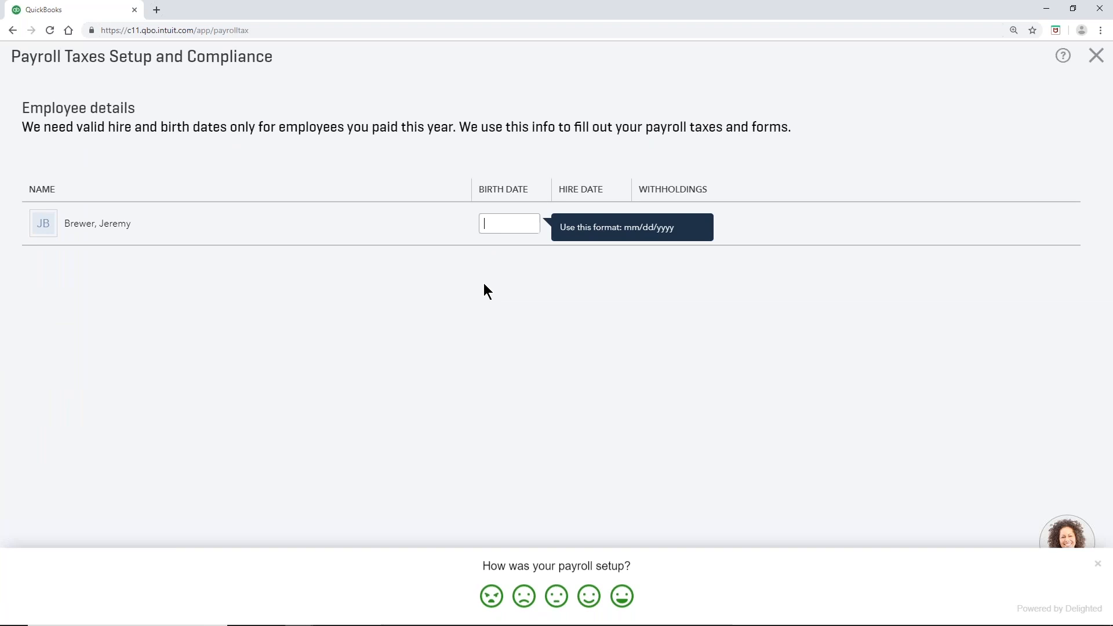
text(05/12/80)
click(587, 229)
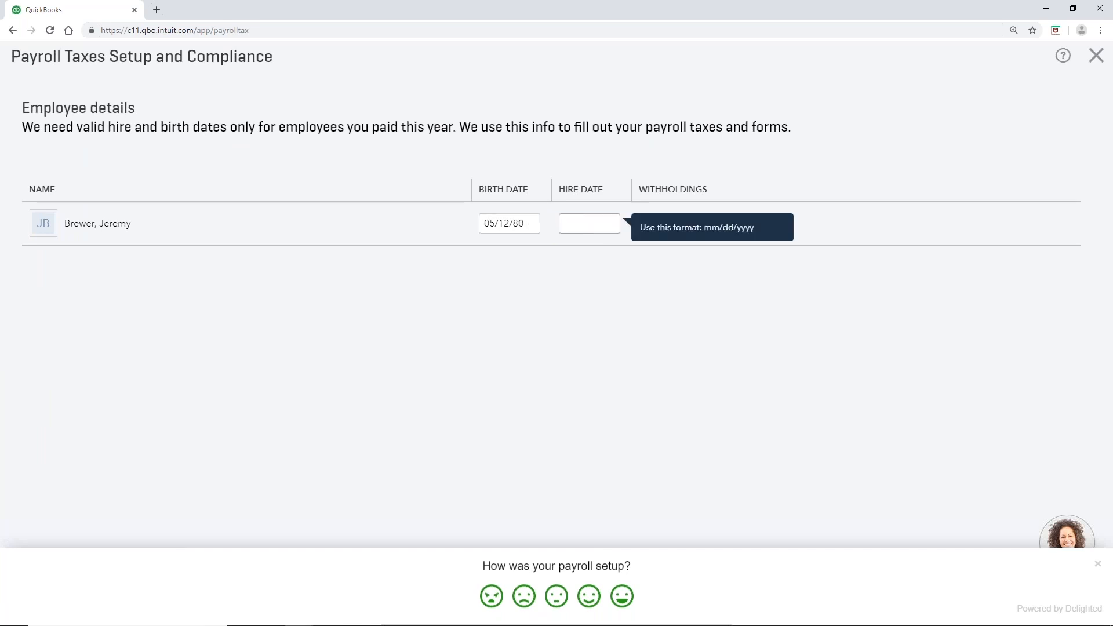
text(6/1/20)
text(16)
key(BackSpace)
text(9)
click(608, 284)
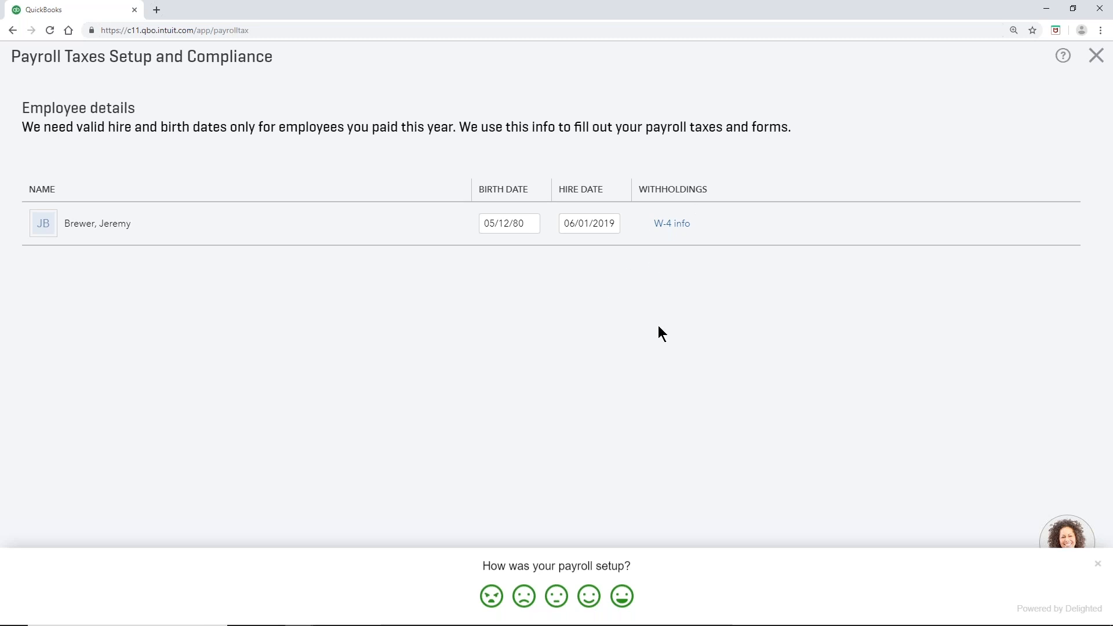
Step: Fix the birth year to 1980 and submit the employee dates
click(1098, 563)
click(1069, 607)
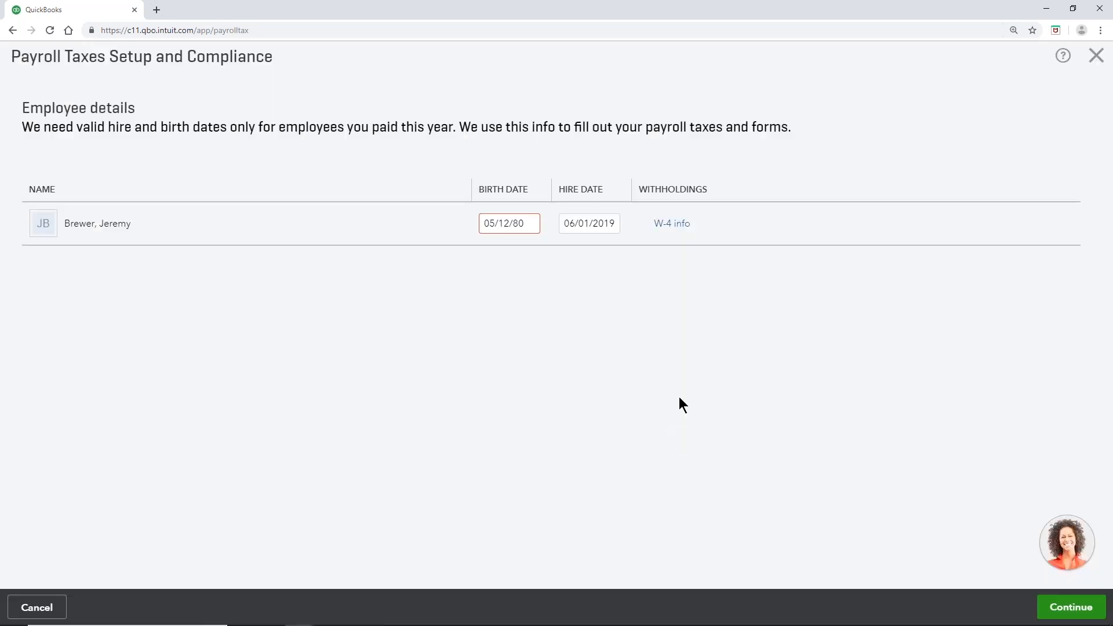
click(516, 223)
click(515, 223)
text(19)
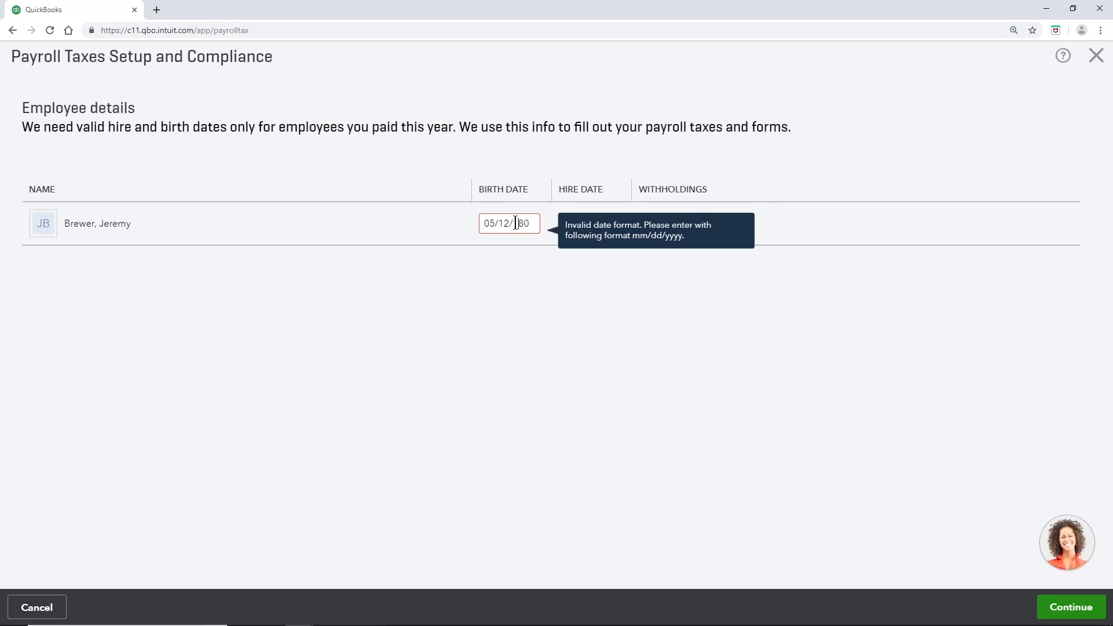
click(1081, 614)
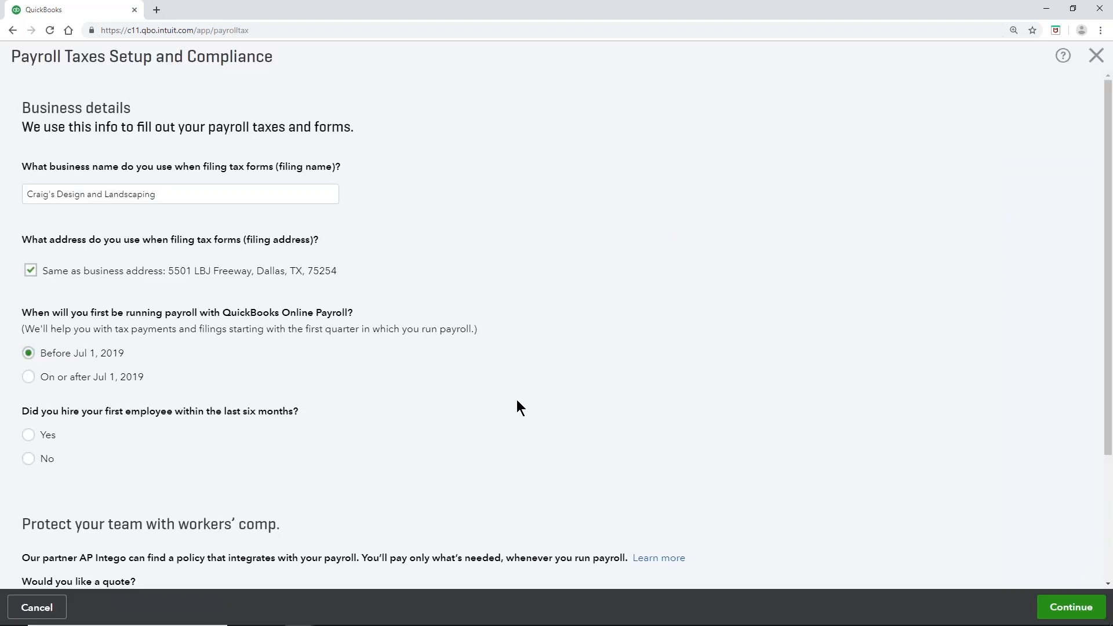
Step: Keep the filing address the same as the business address
scroll(508, 378, down, 1)
scroll(507, 377, up, 1)
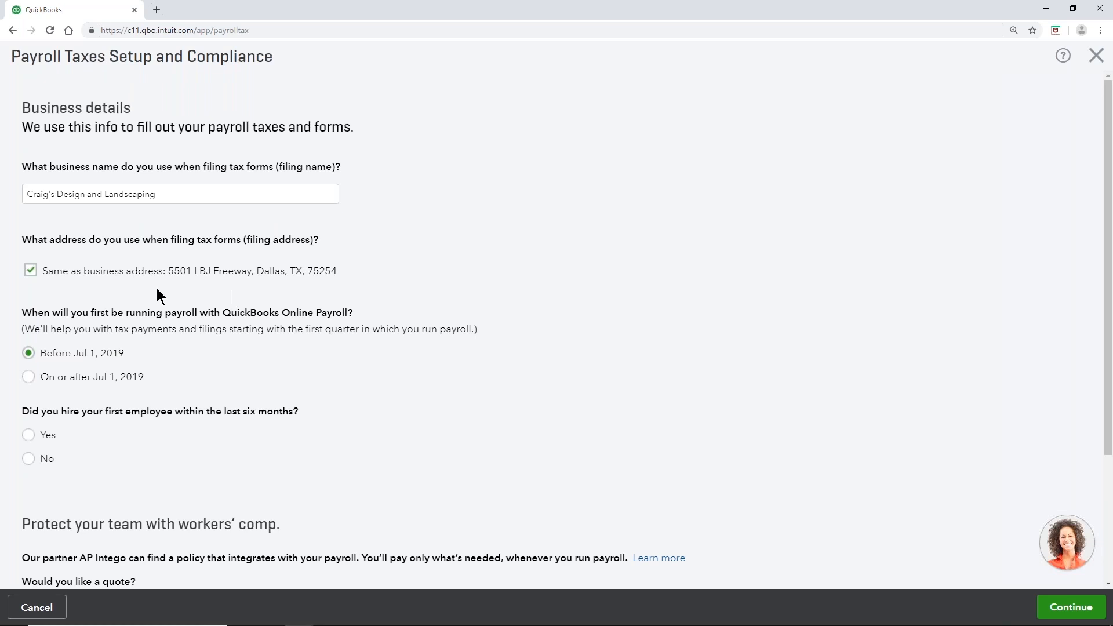
click(31, 271)
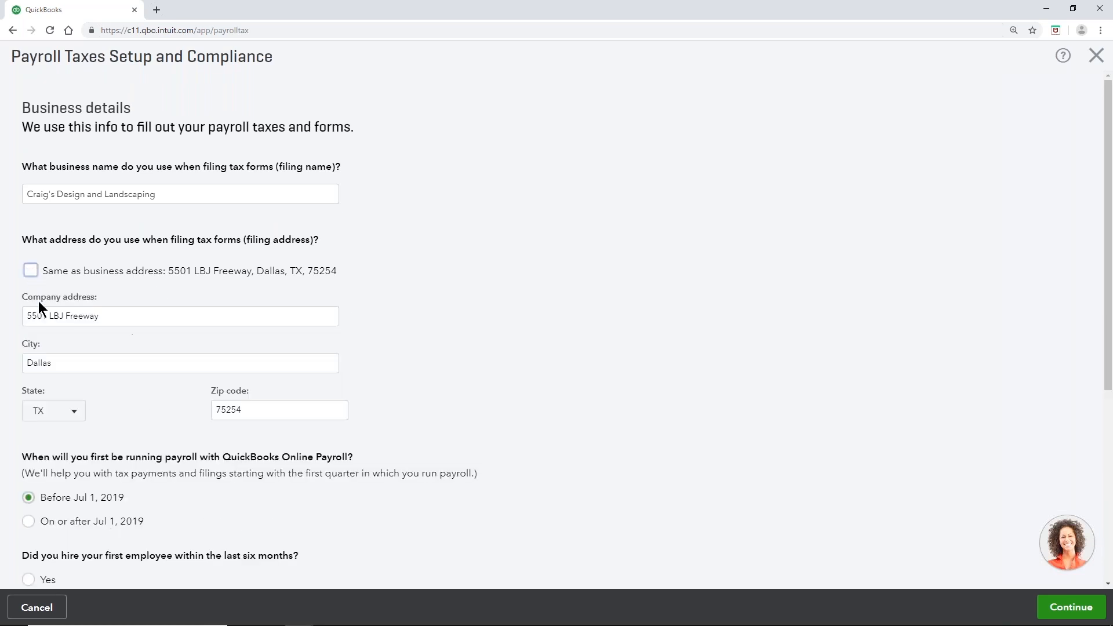
click(31, 271)
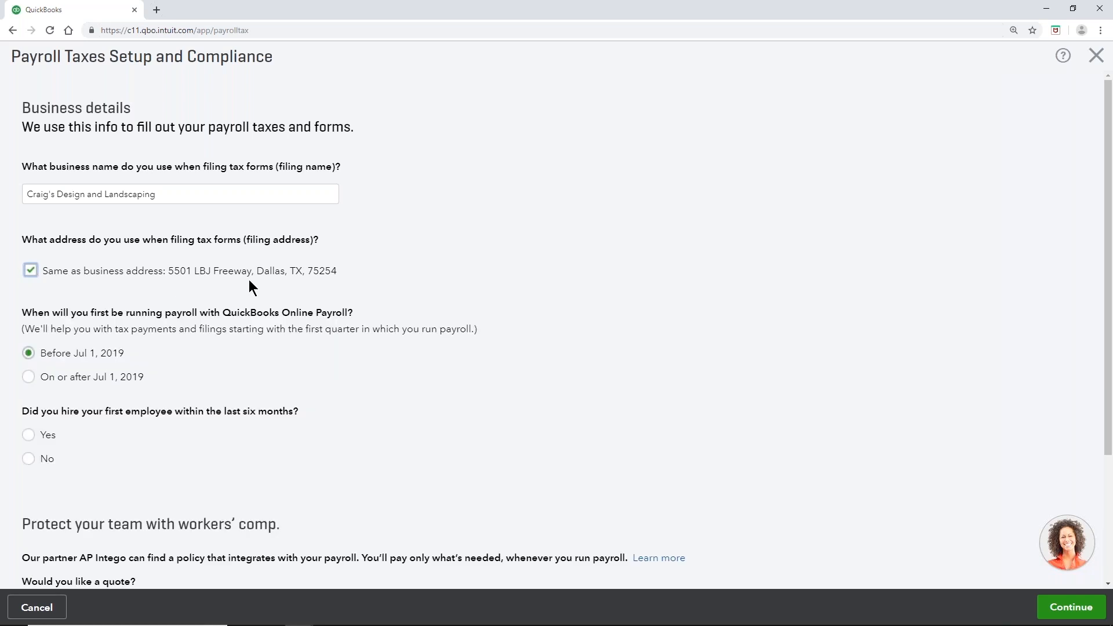
Step: Answer Yes to first employee, No to previous owner, decline workers' comp quote, and submit
scroll(248, 279, down, 2)
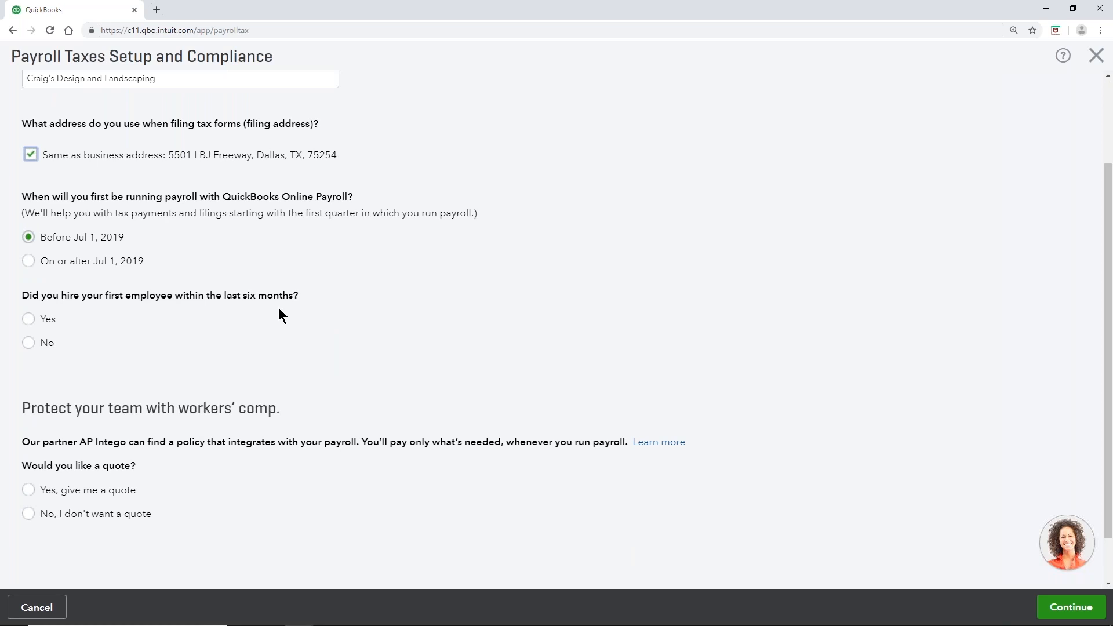
click(27, 320)
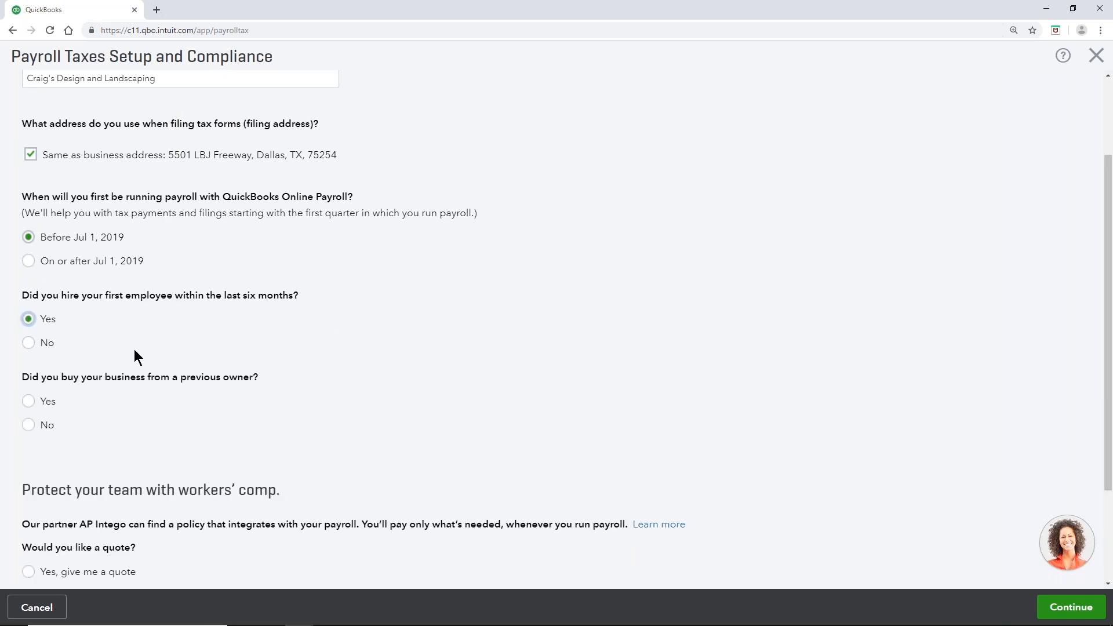
scroll(134, 350, down, 3)
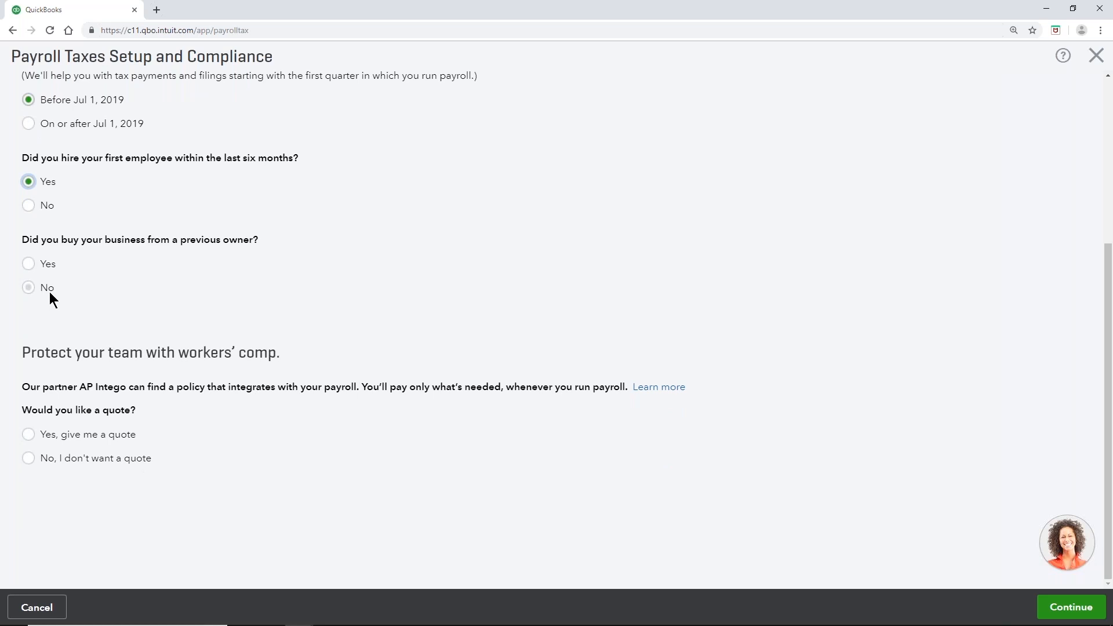
scroll(83, 151, up, 1)
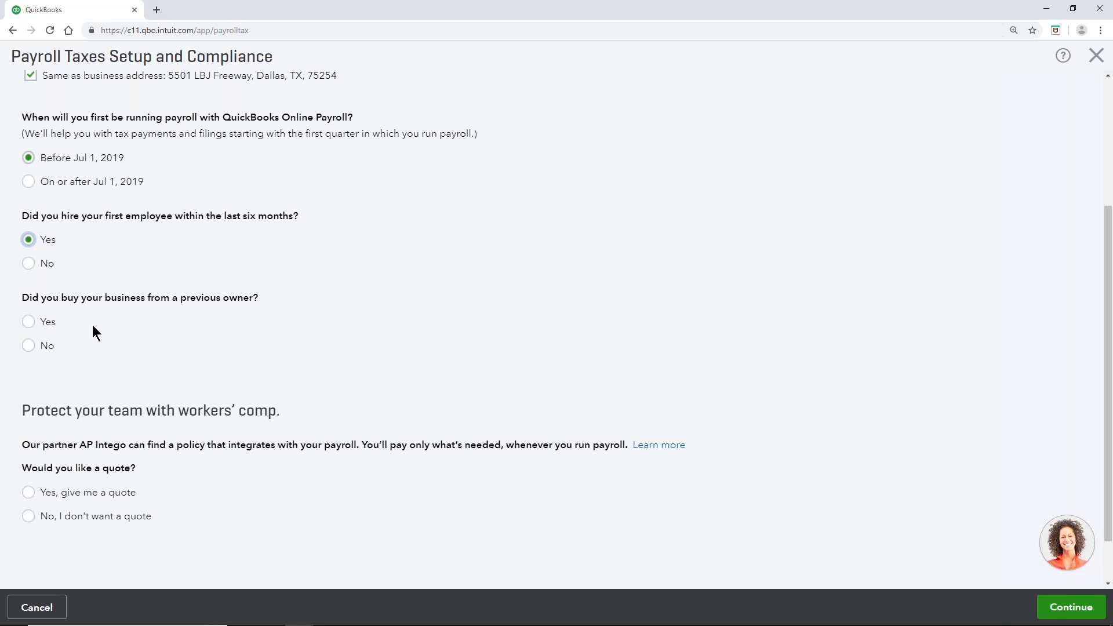
click(28, 346)
scroll(190, 381, down, 1)
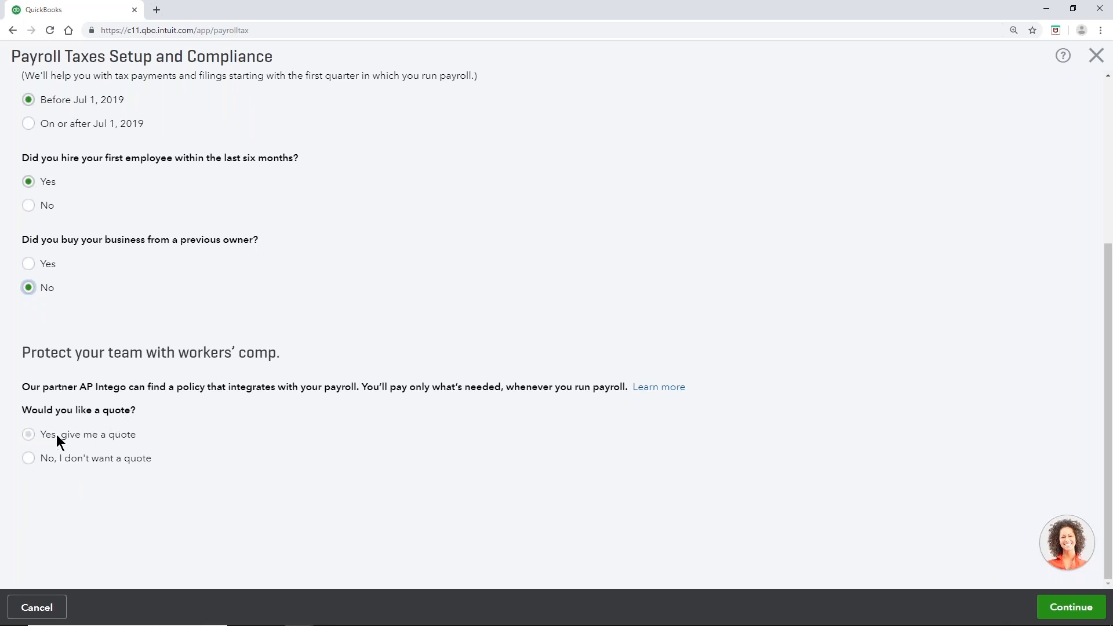
click(28, 459)
click(1072, 609)
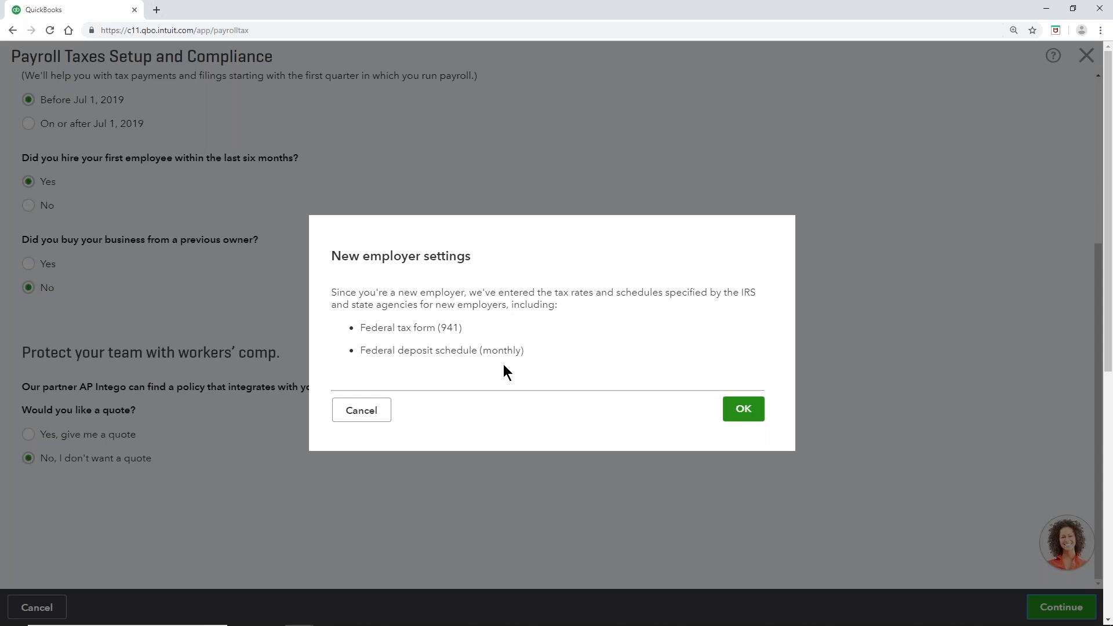
Step: Accept the new employer settings of Form 941 with a monthly deposit schedule
click(748, 412)
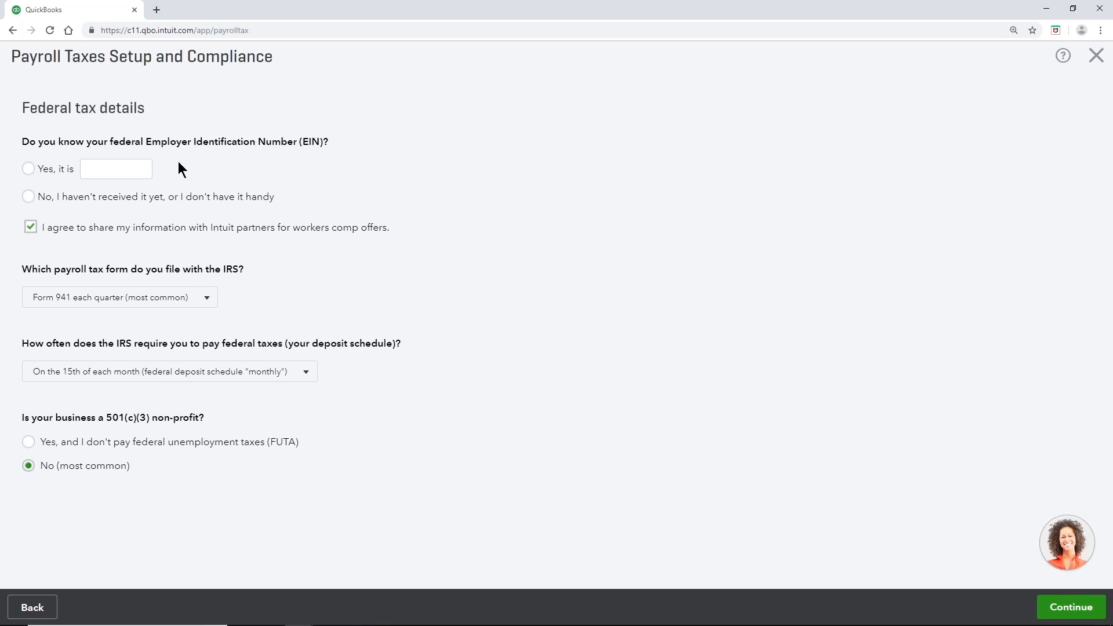
Step: Enter the business's federal EIN and opt out of sharing info for workers' comp offers
click(28, 169)
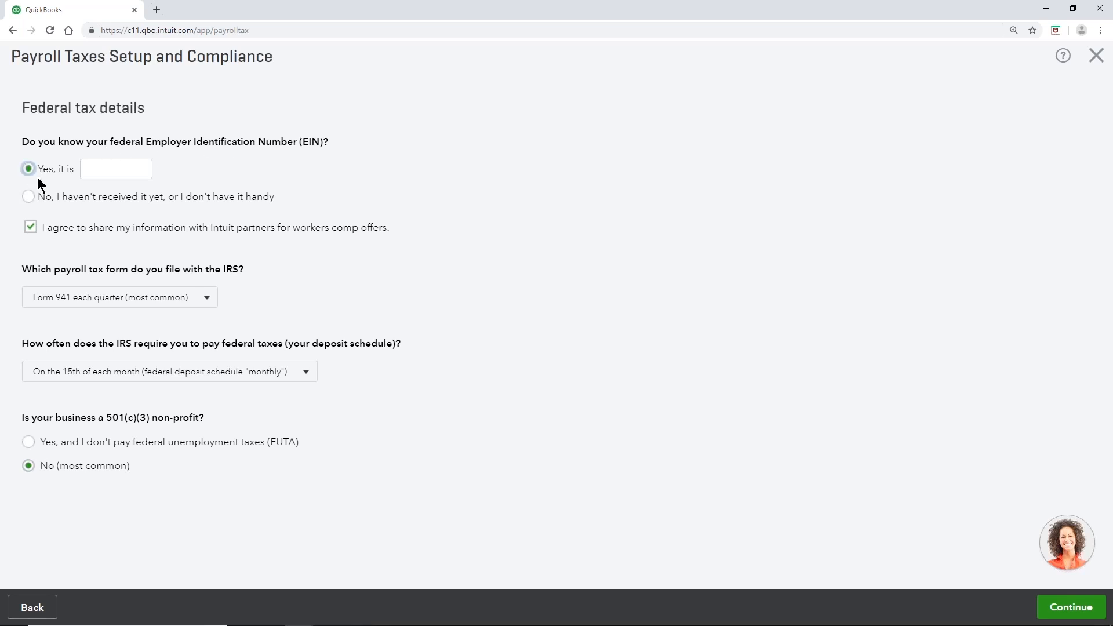
click(102, 166)
text(75)
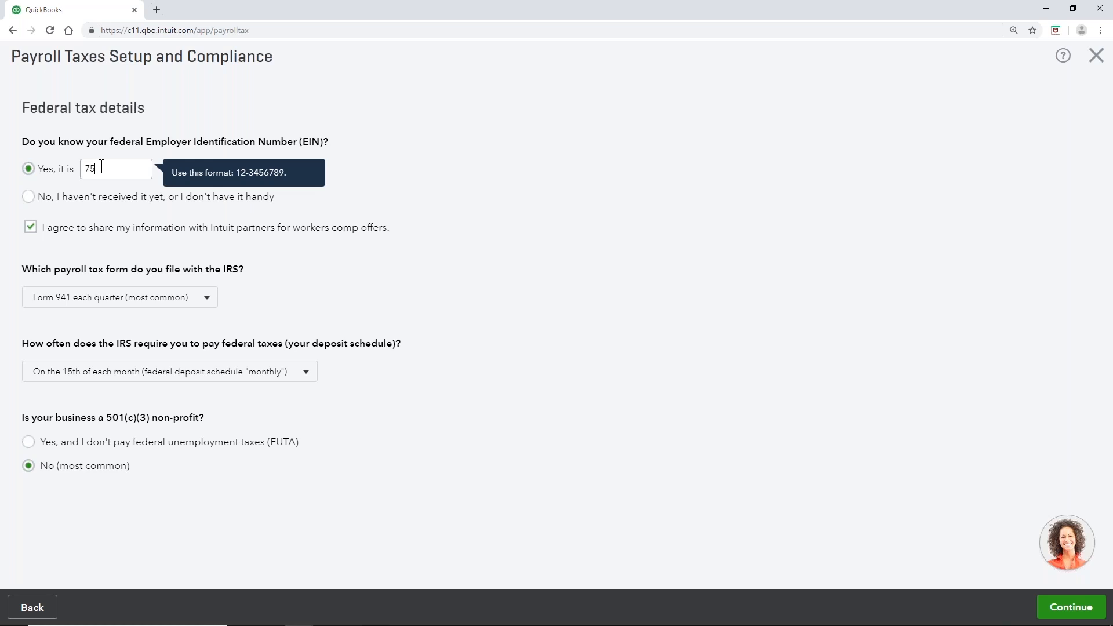
text(-1234567)
click(93, 197)
click(38, 172)
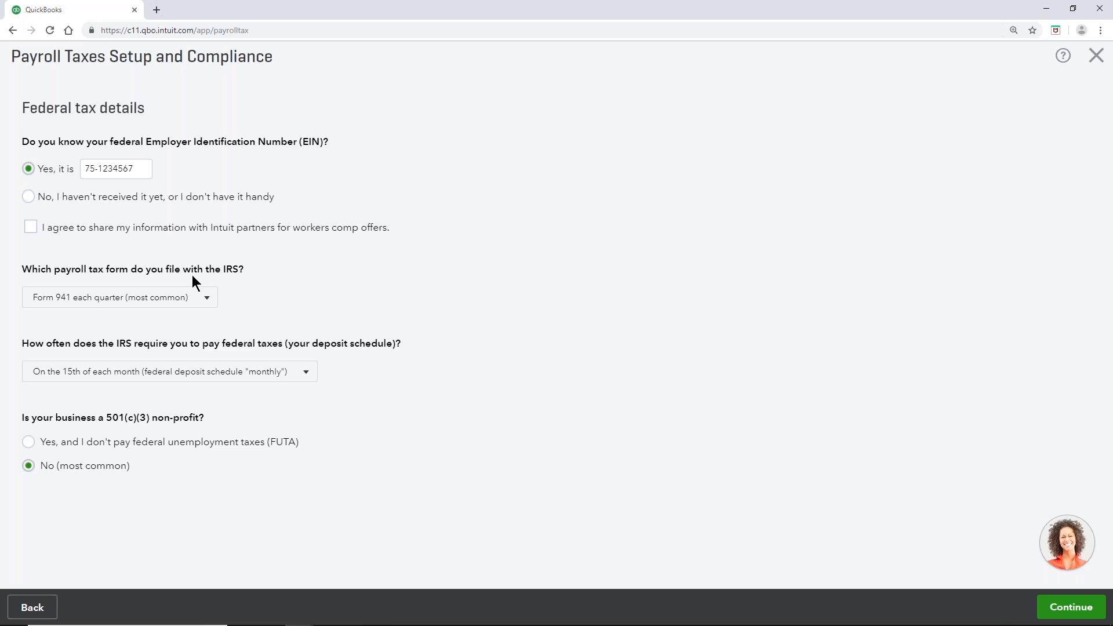
Step: Keep Form 941 and the monthly deposit schedule, then submit the federal tax details
click(208, 307)
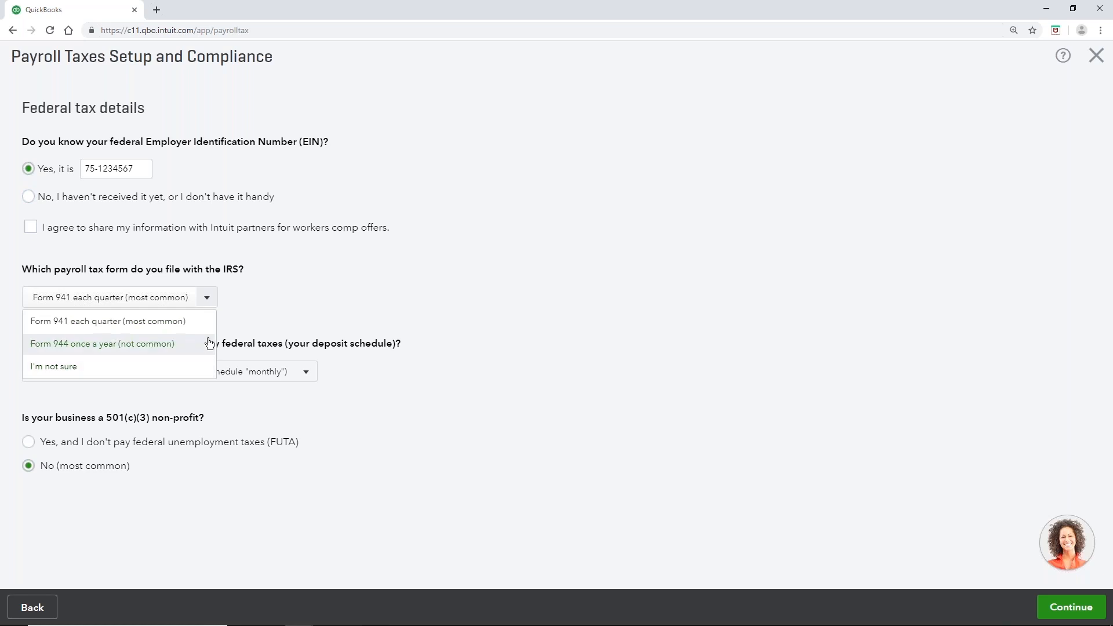
click(238, 294)
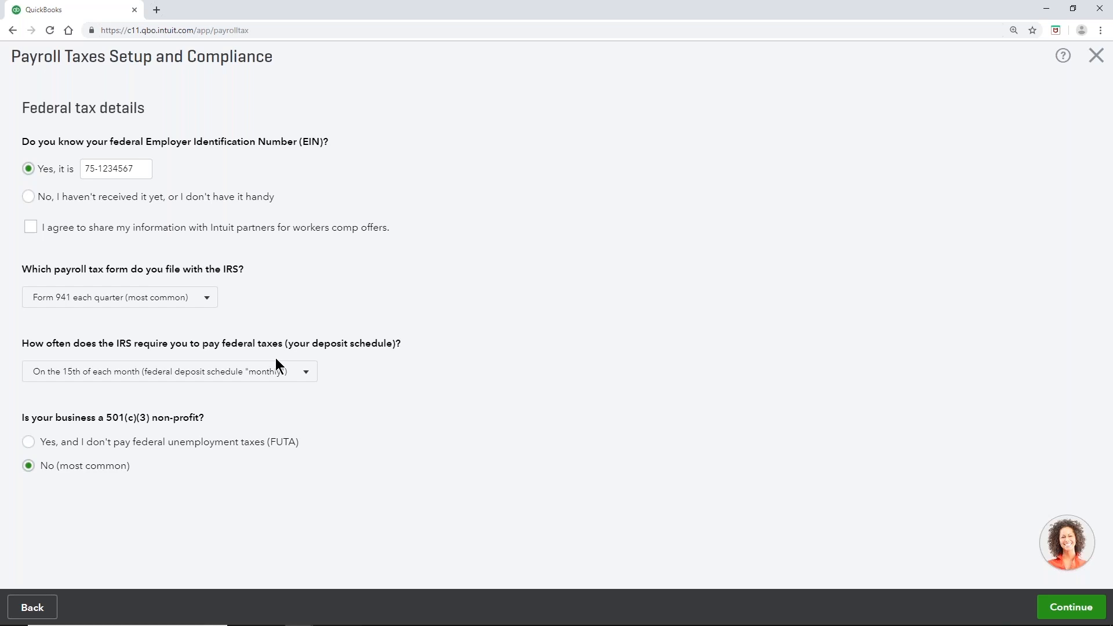
click(288, 374)
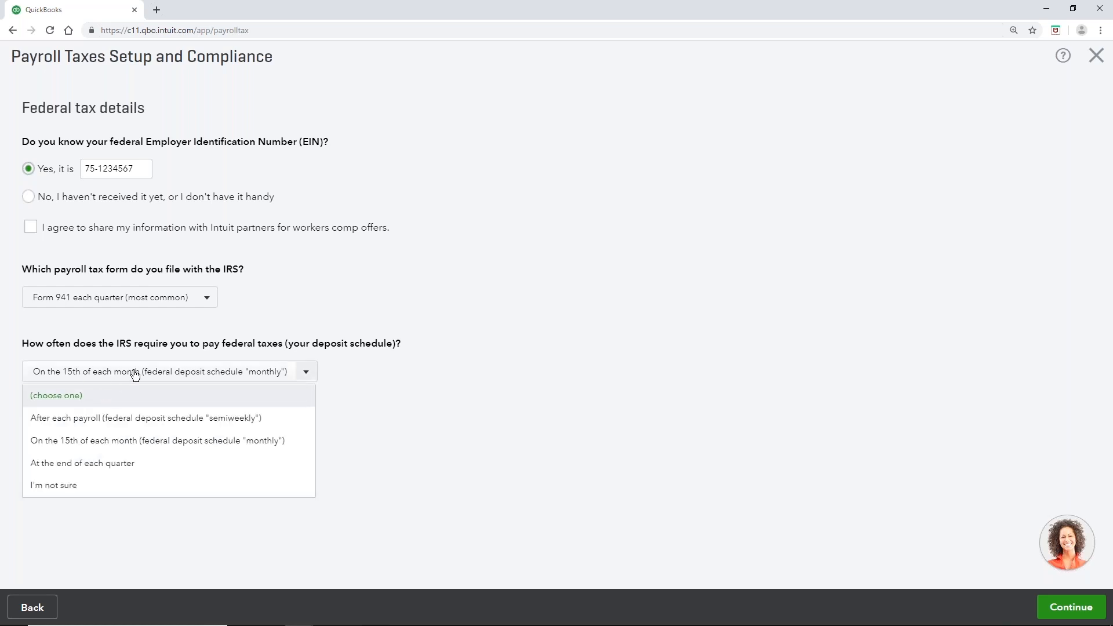
click(168, 442)
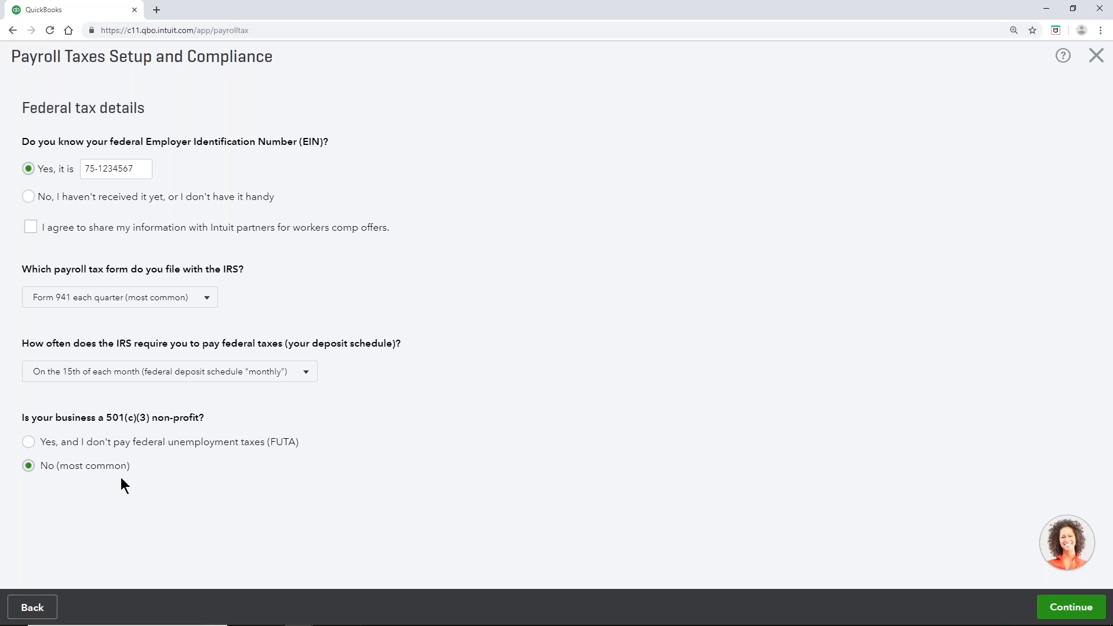
click(1063, 609)
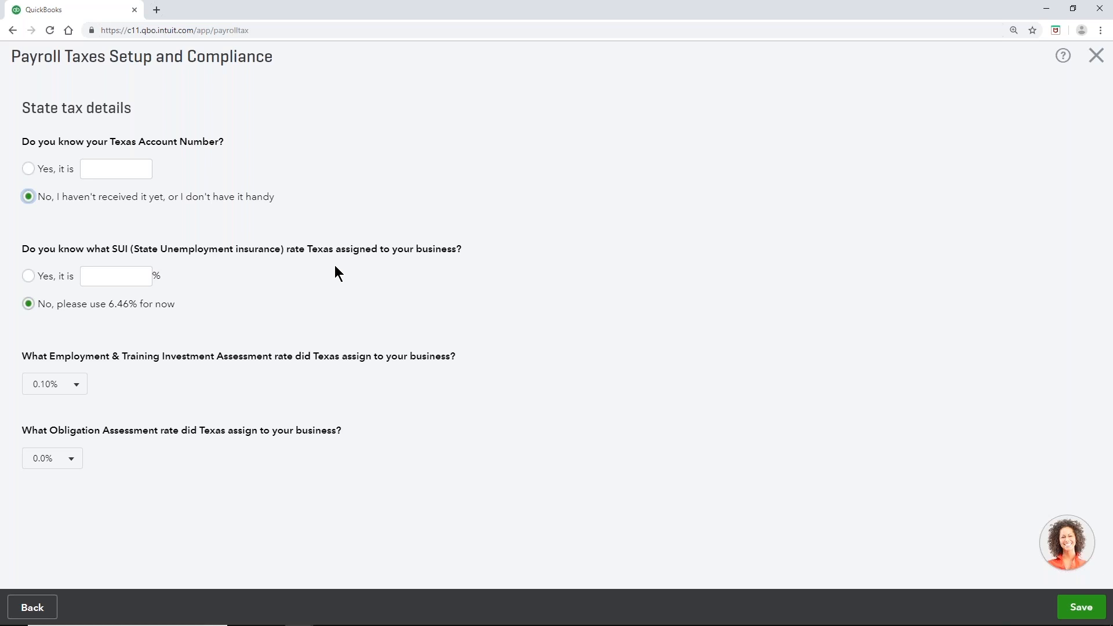
Step: Enter a 2% Texas SUI rate, keep 0.10% training and 0.0% obligation assessments, and save
click(30, 277)
text(2)
click(76, 385)
click(73, 430)
click(84, 458)
click(38, 486)
click(1082, 609)
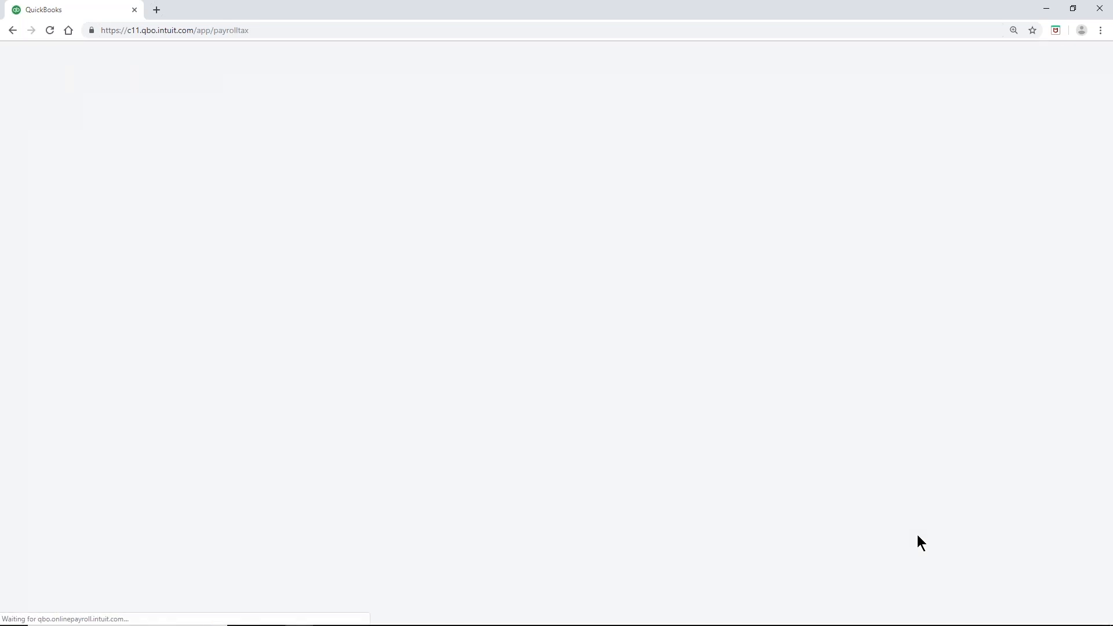
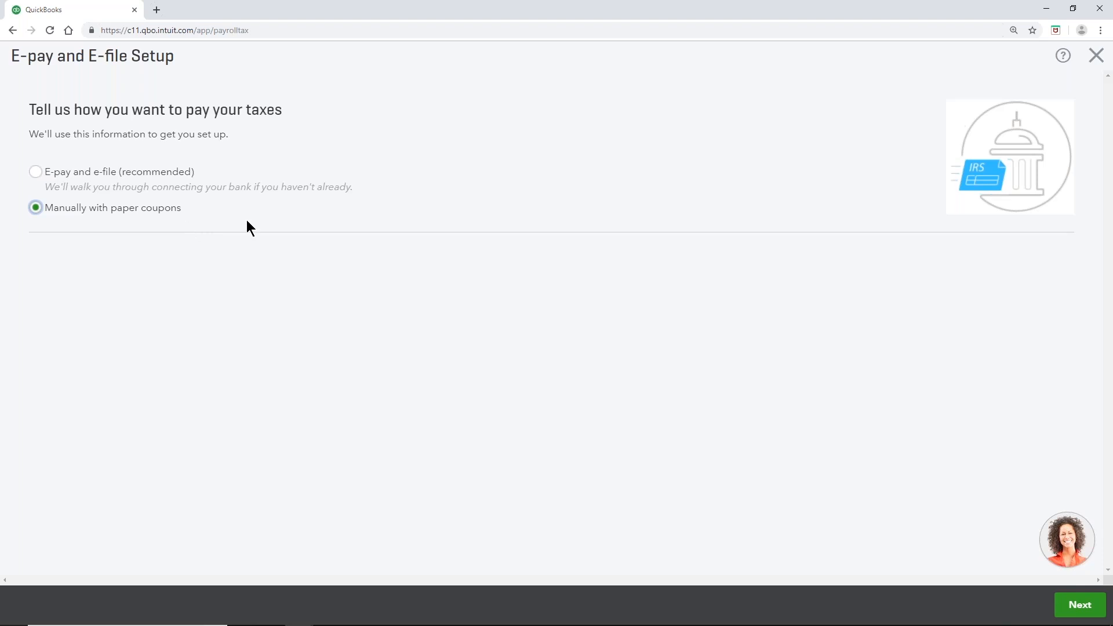
Step: Keep manual paper-coupon tax payments, finish the tax setup, and go to the Workers overview
click(1090, 607)
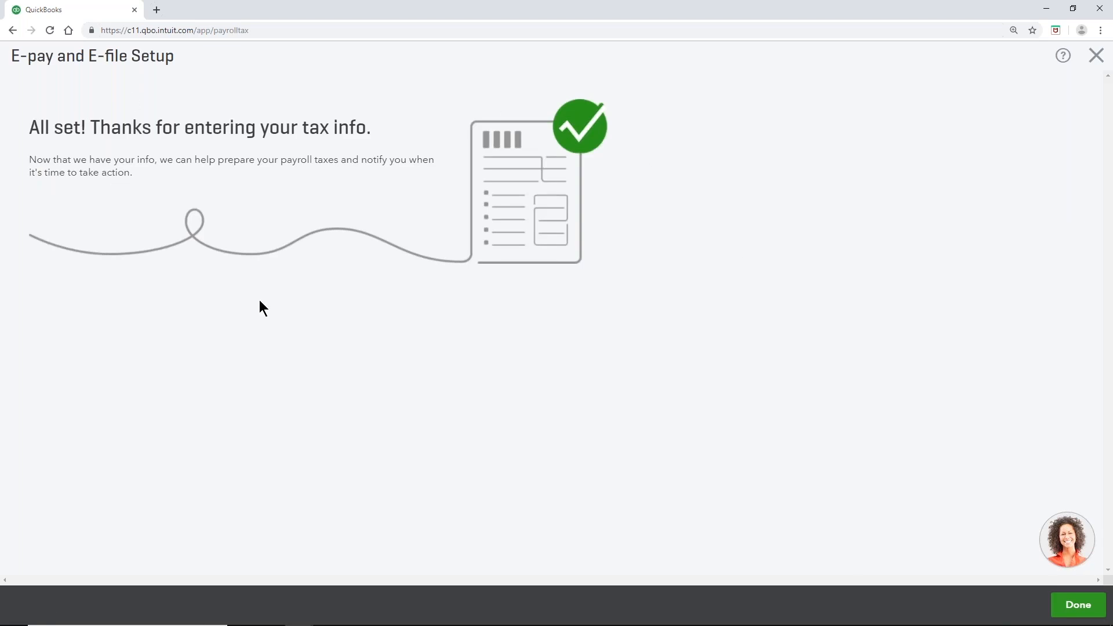
click(1075, 605)
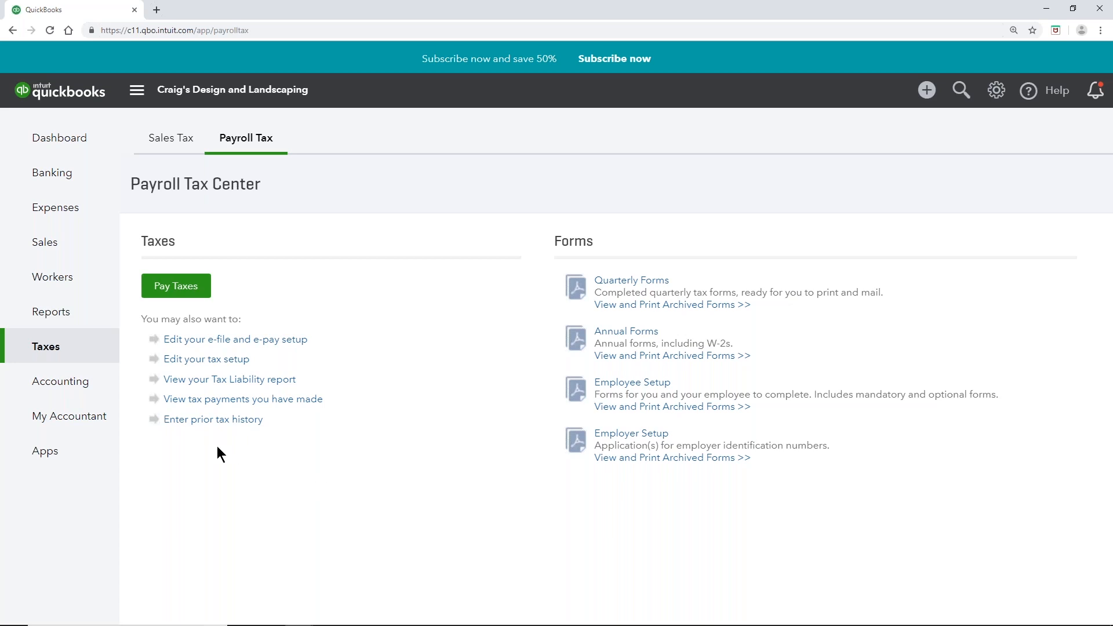
click(56, 286)
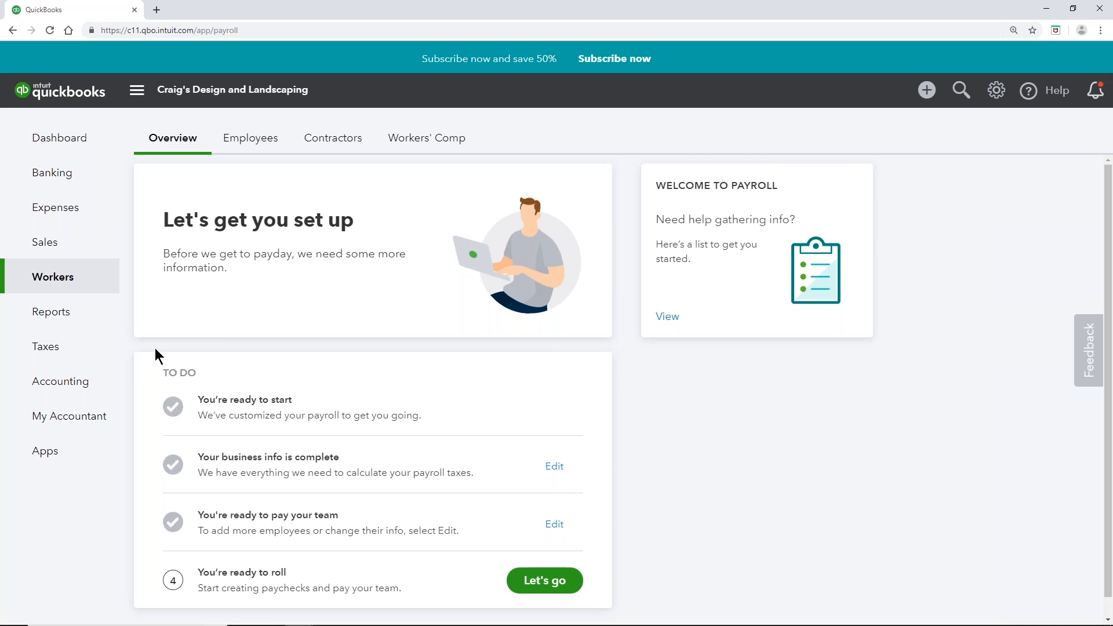
Step: Show the Employees list and start a twice-a-month payroll run for 06/14–06/28/2019
scroll(160, 360, down, 1)
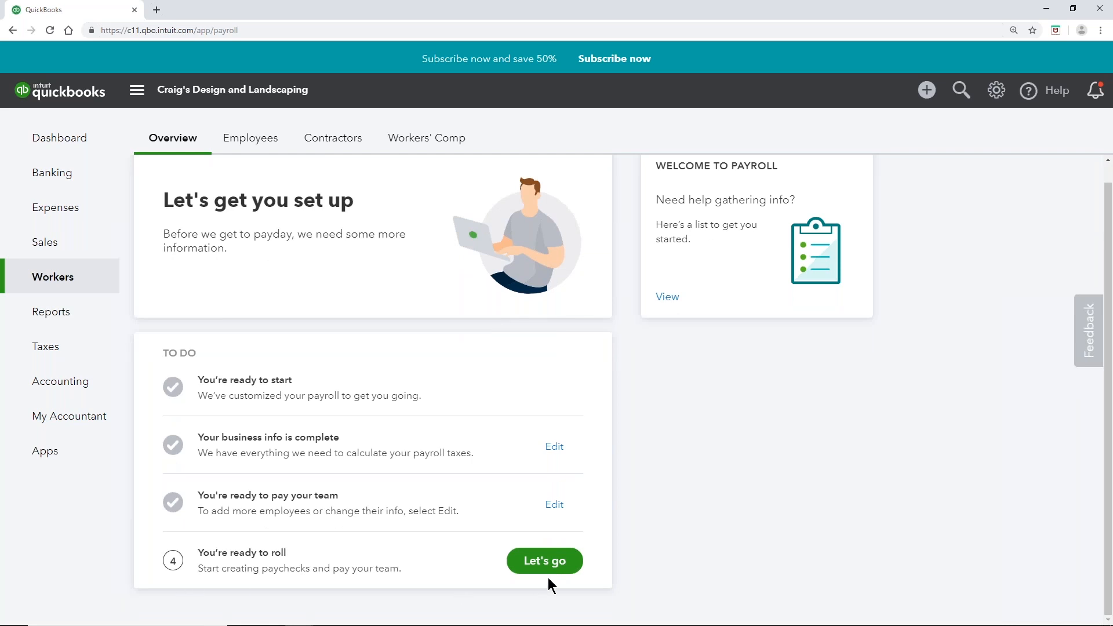
scroll(552, 566, up, 1)
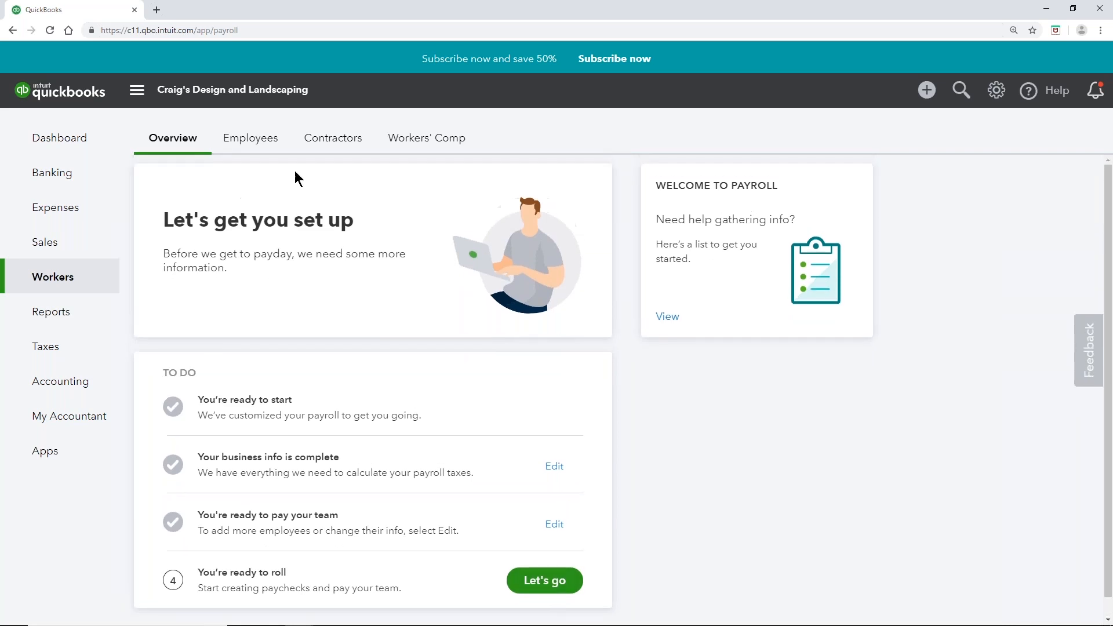
click(255, 145)
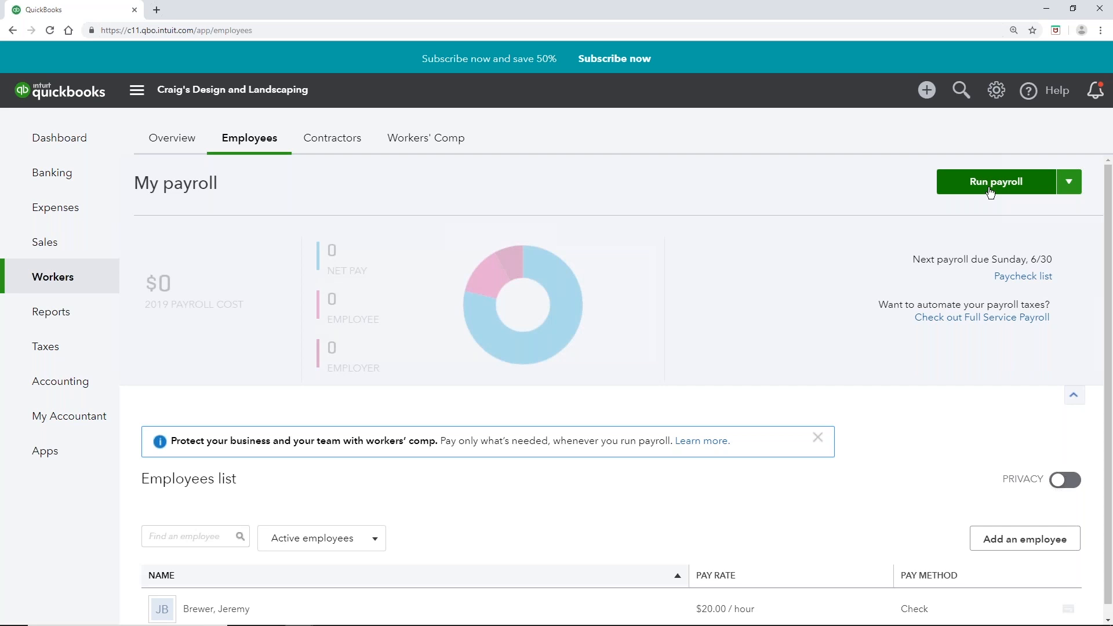
scroll(411, 535, down, 1)
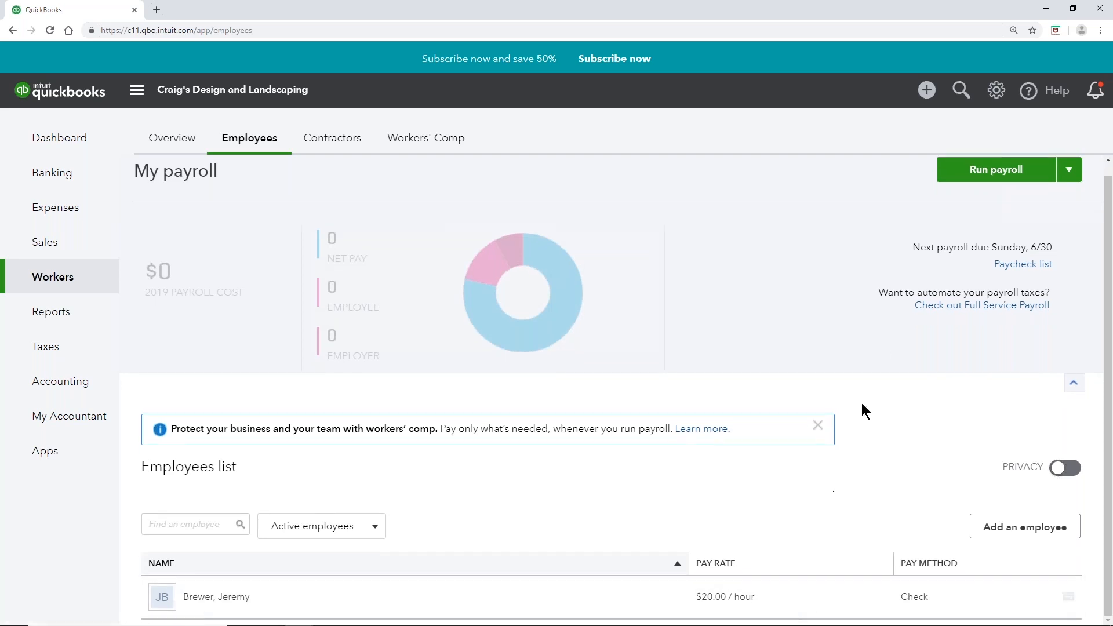
click(1018, 185)
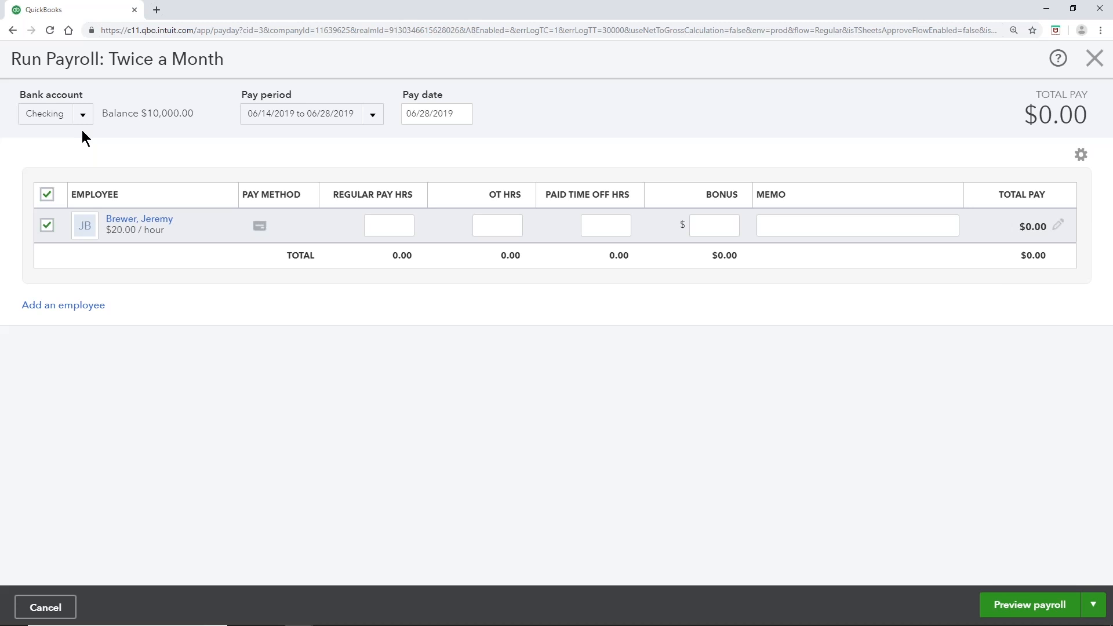
click(373, 116)
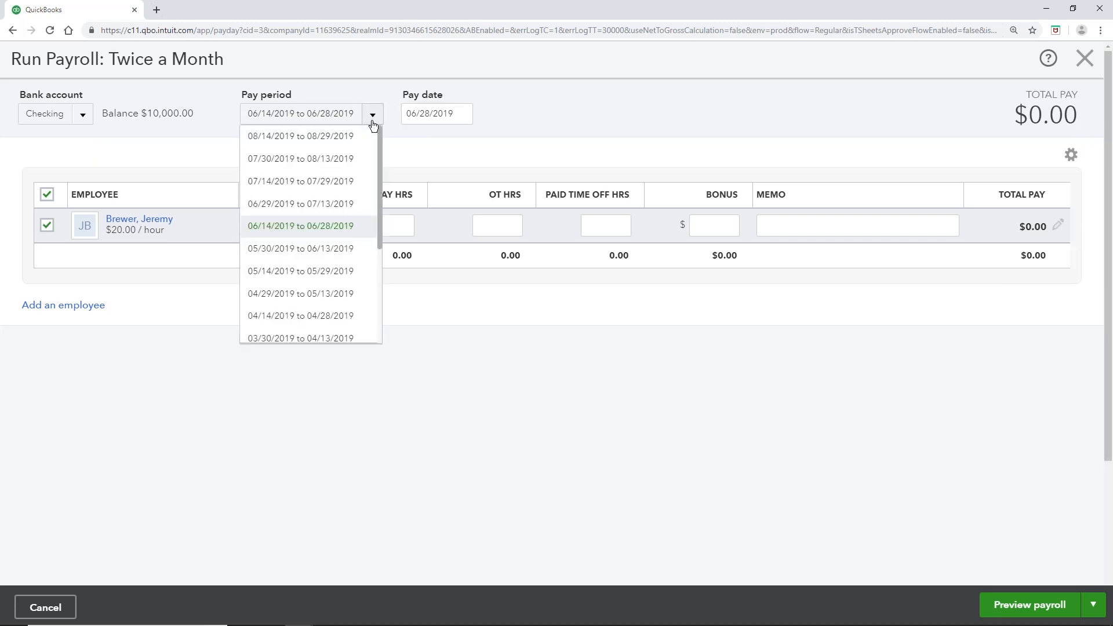
click(460, 113)
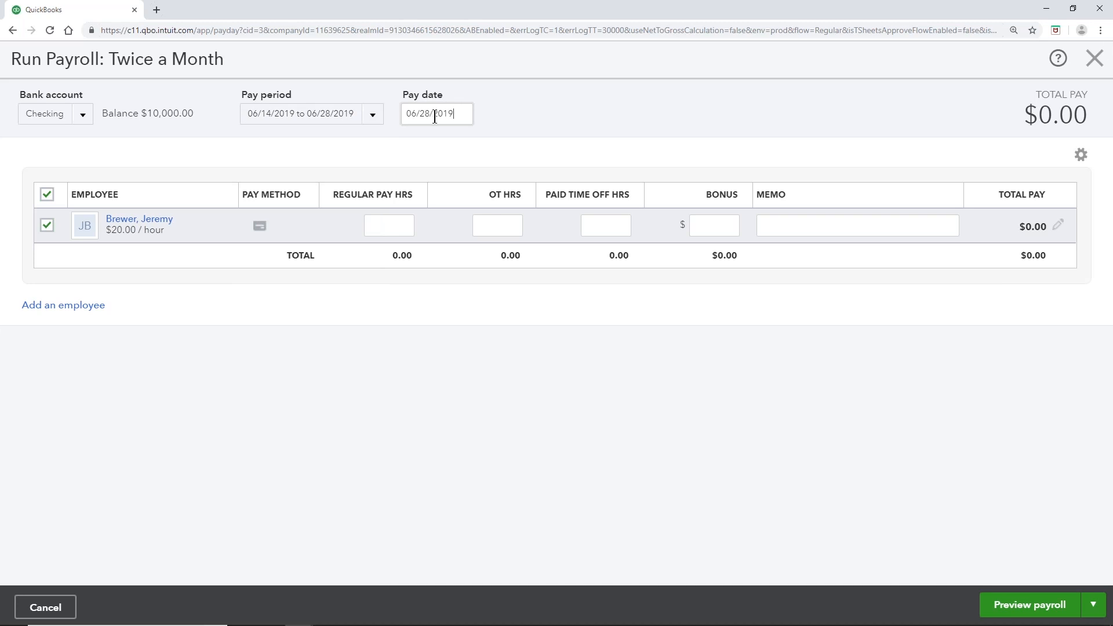
click(435, 115)
click(389, 136)
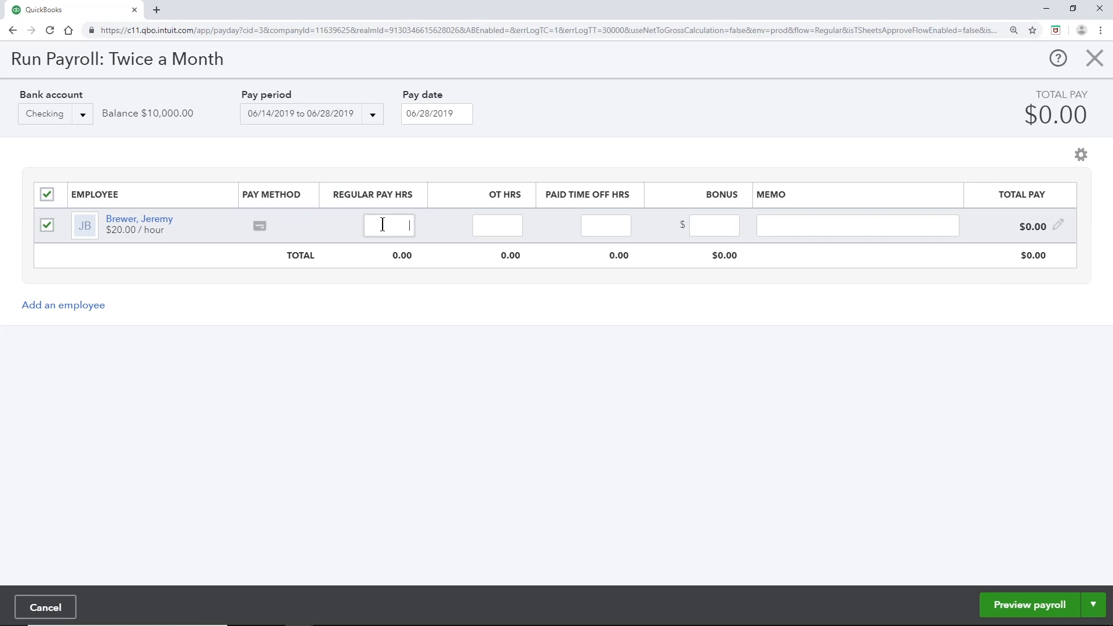
click(1095, 58)
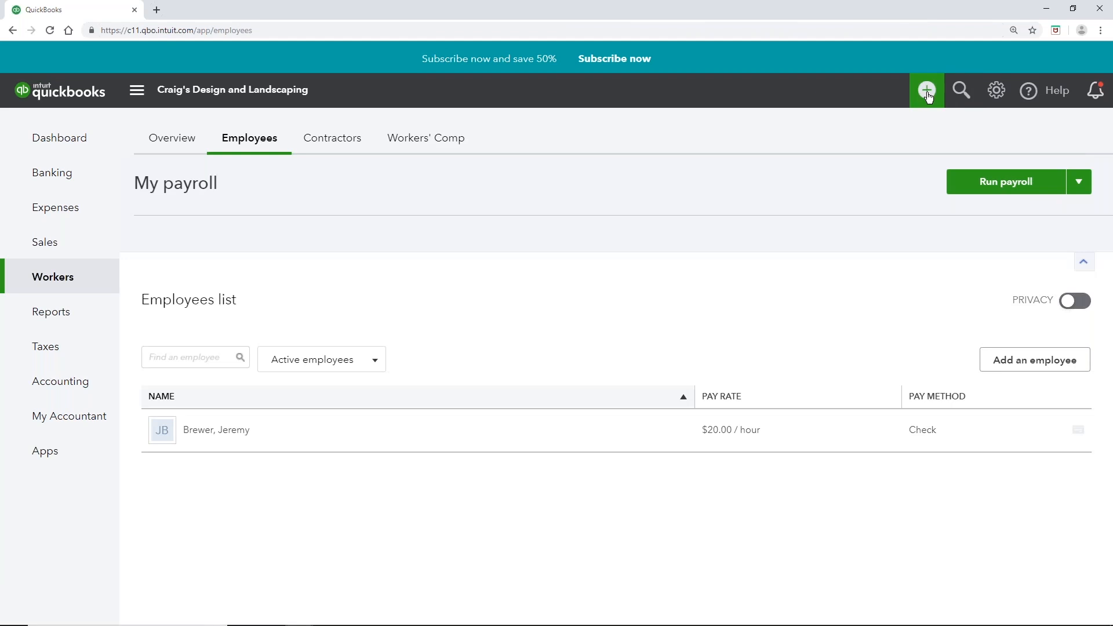
Step: Start a single time activity dated 06/18/2019 for the employee, entering customer 'Customer'
click(927, 91)
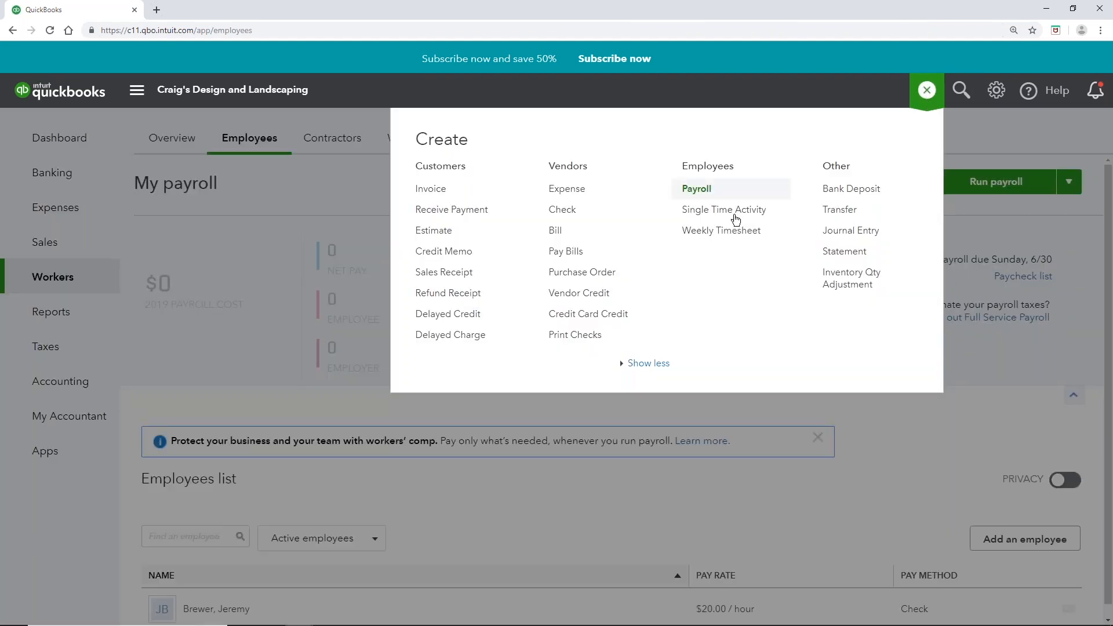
click(716, 211)
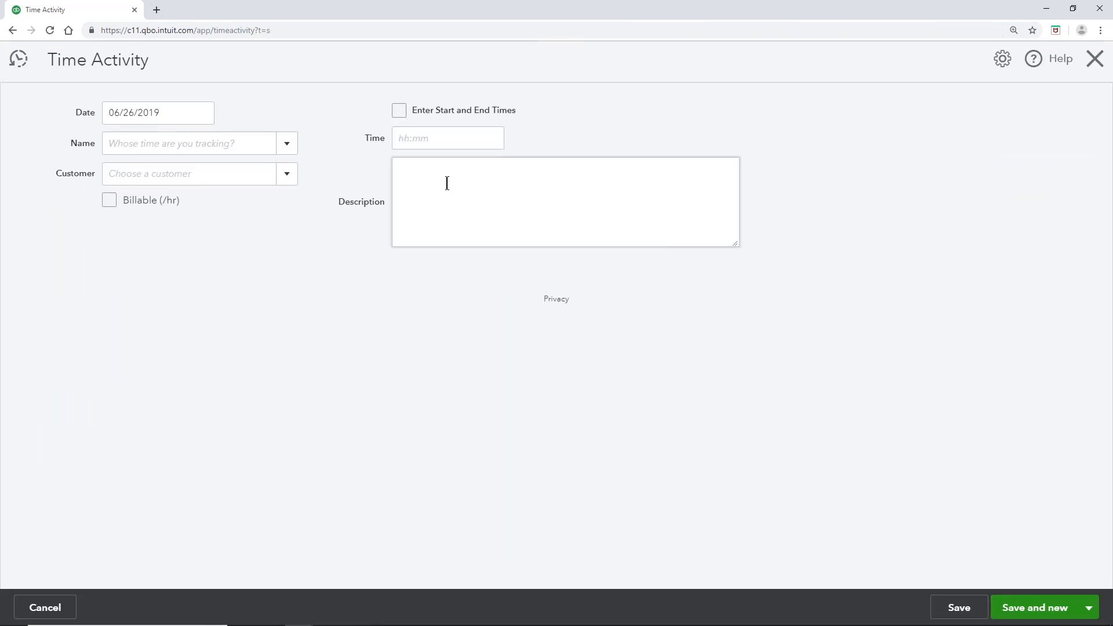
click(202, 112)
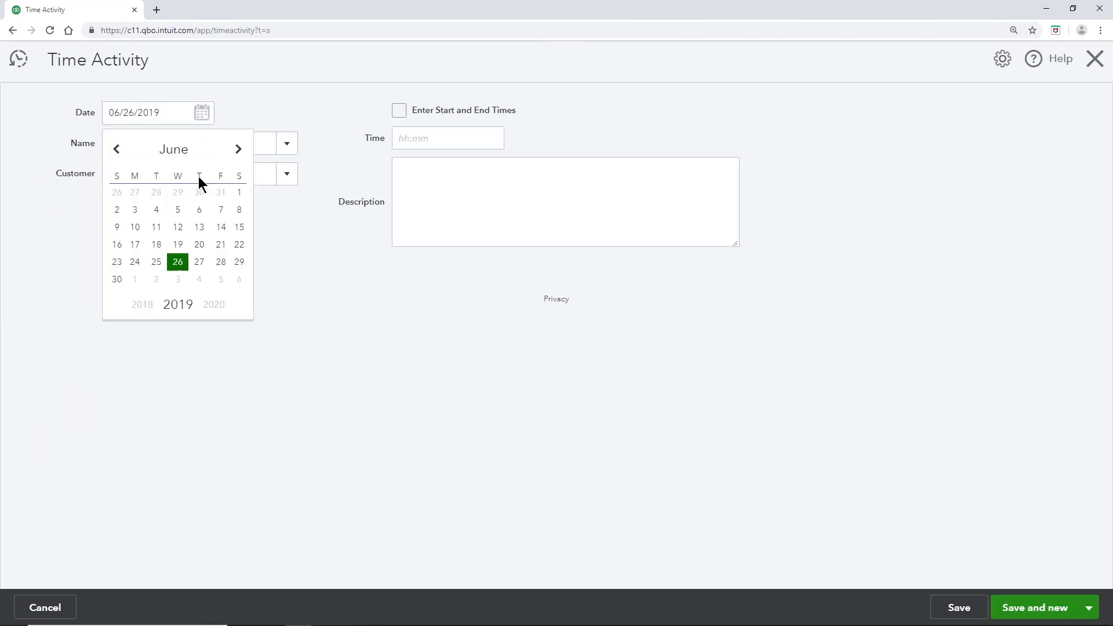
click(157, 247)
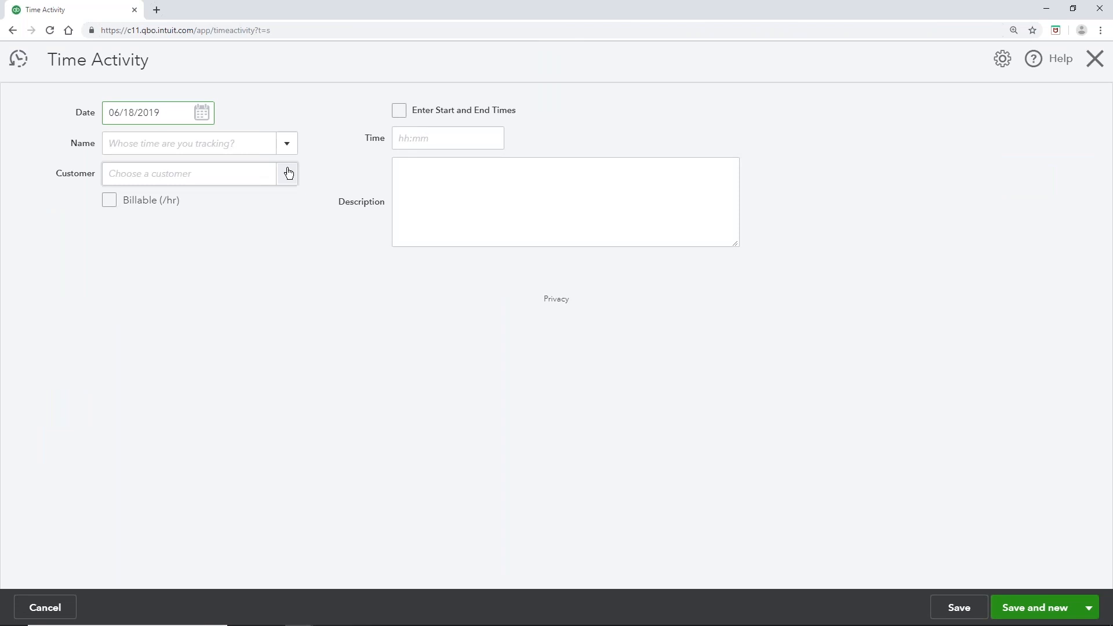
click(288, 146)
click(171, 203)
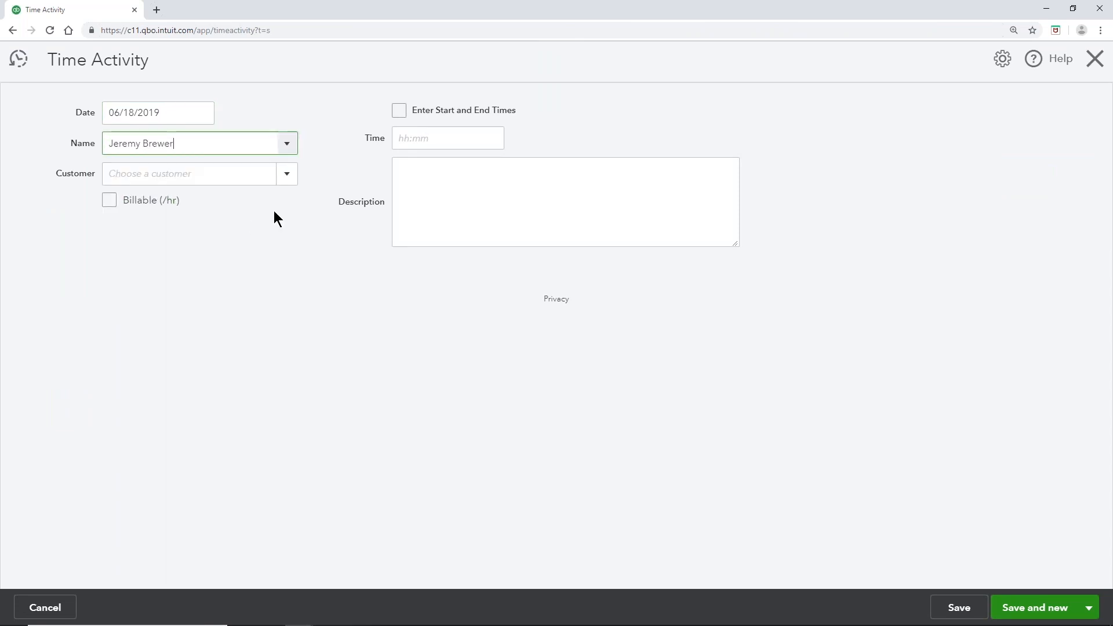
click(284, 175)
click(180, 200)
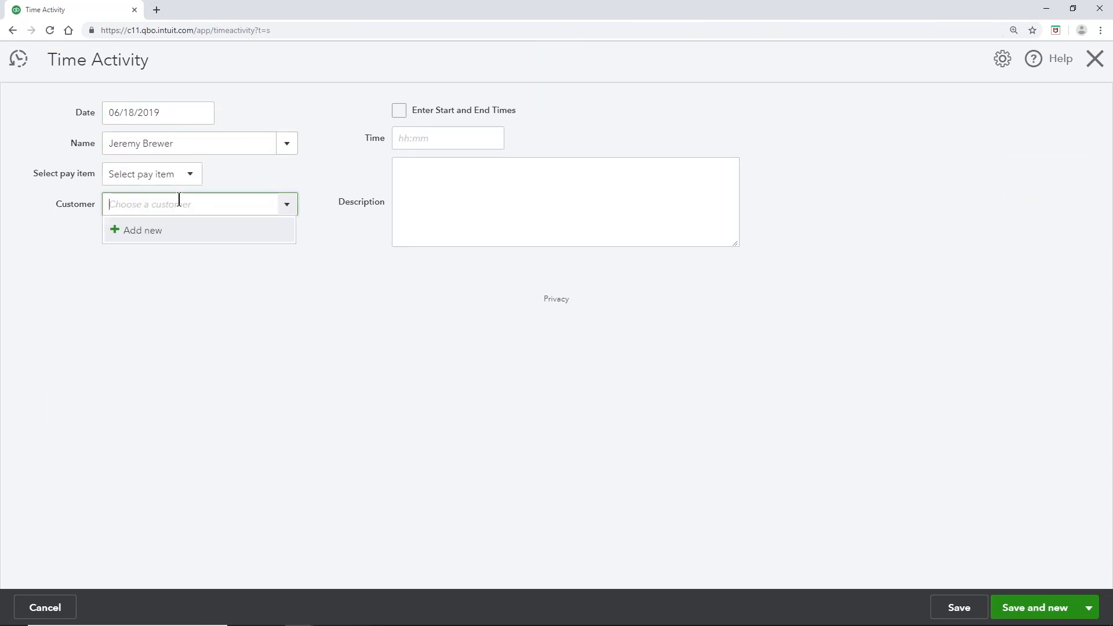
text(Customer)
click(155, 231)
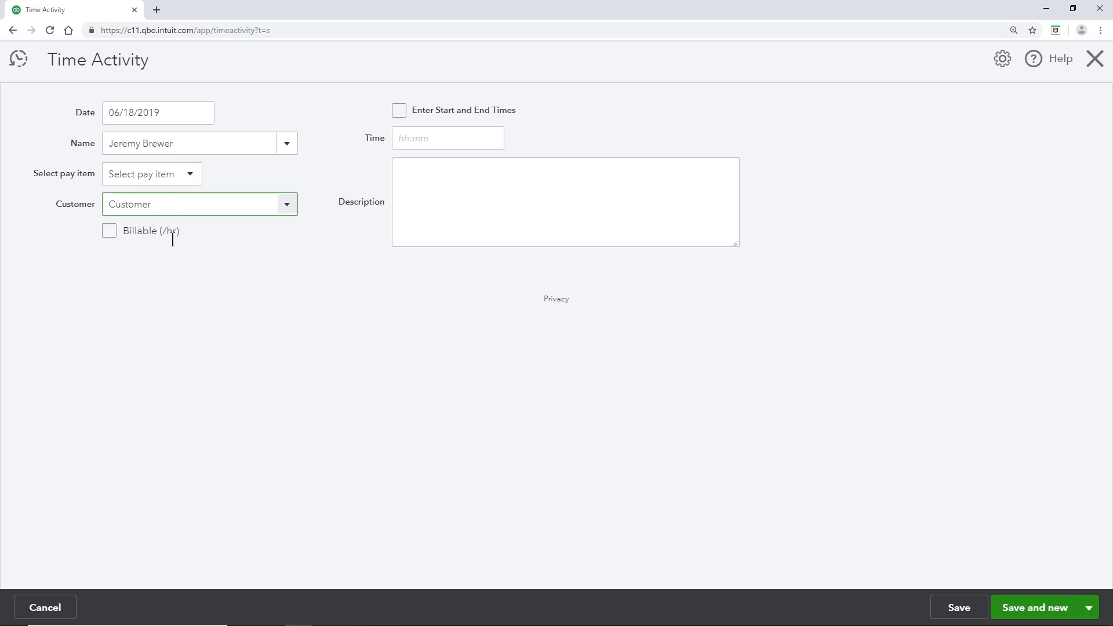
click(421, 142)
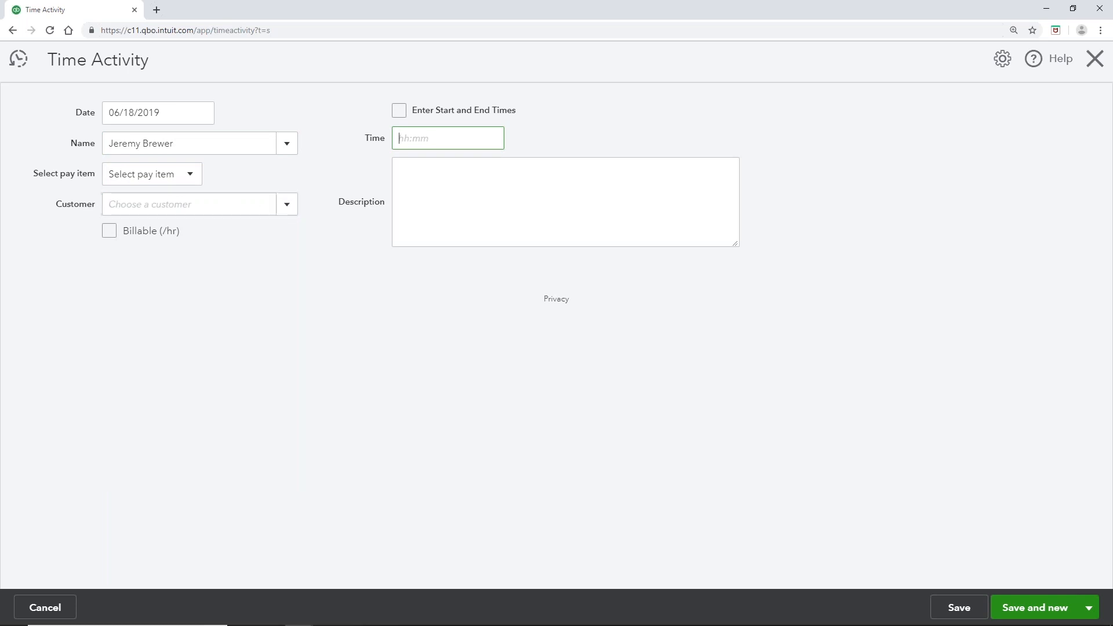
Step: Choose Regular Pay as the pay item and add a new customer named 'Customer'
click(192, 176)
click(152, 221)
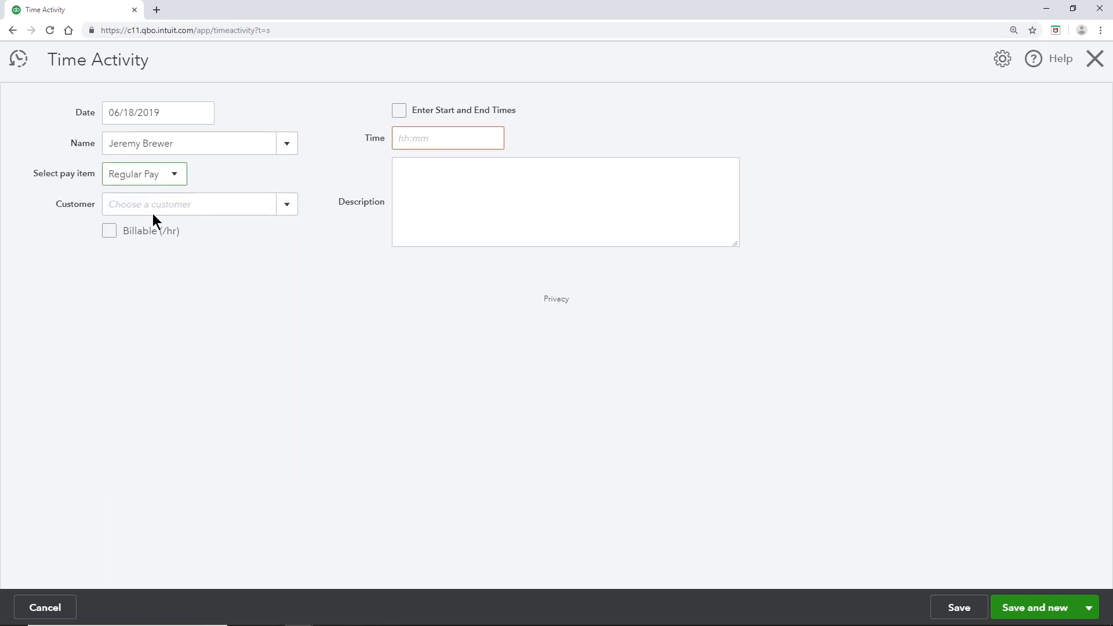
click(286, 204)
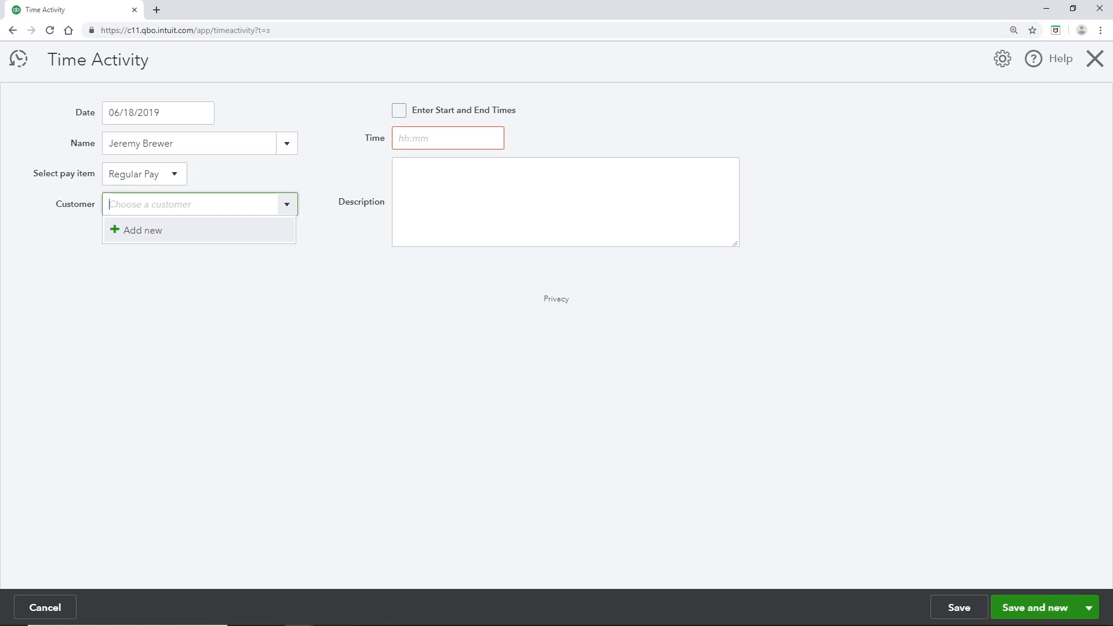
click(143, 230)
text(Customer)
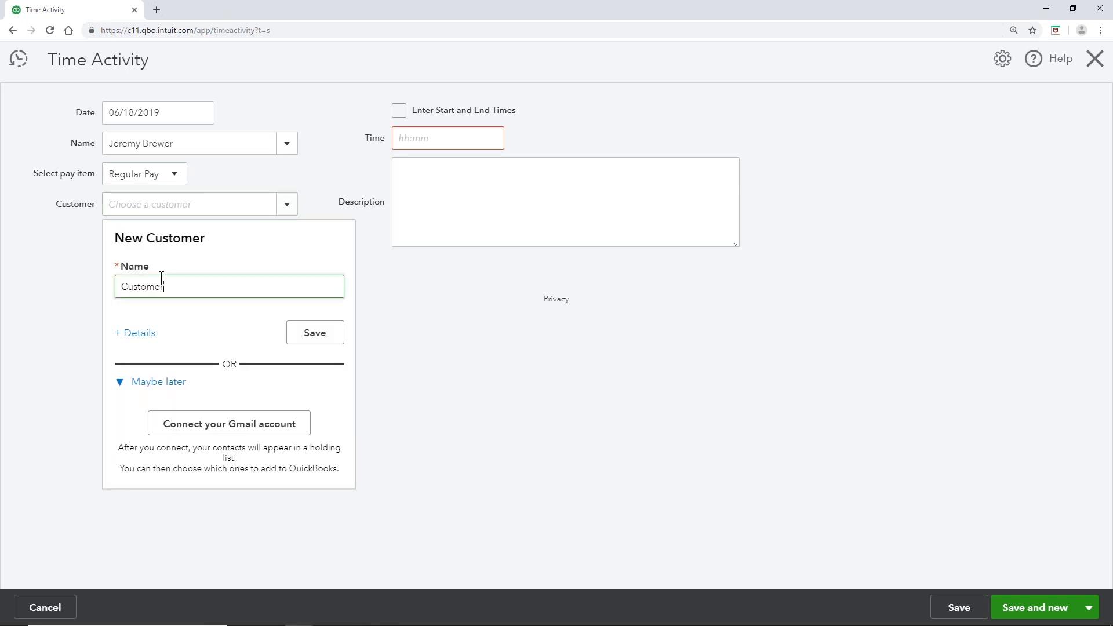
click(308, 341)
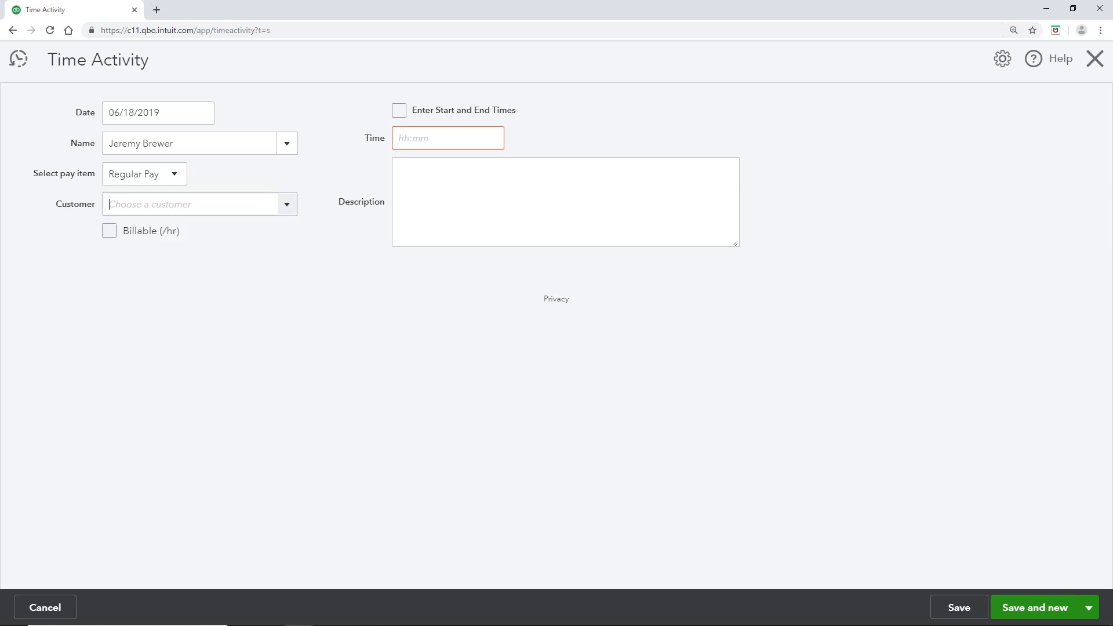
Step: Enter 8:00 hours, save and close the time activity, and decline the TSheets offer
click(418, 135)
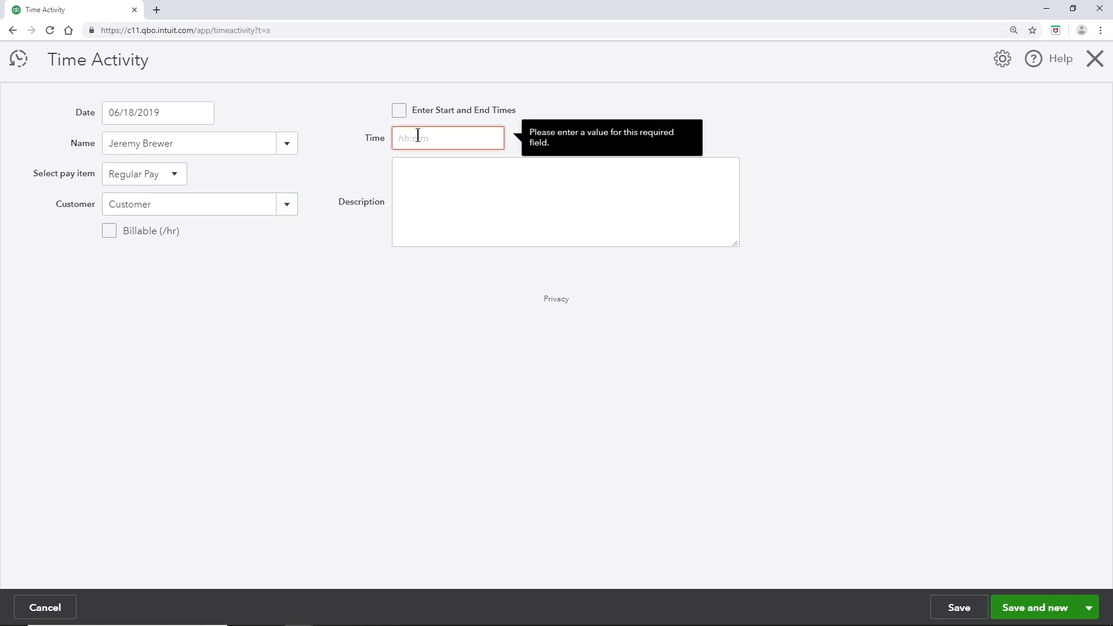
text(8:00)
key(Tab)
click(464, 303)
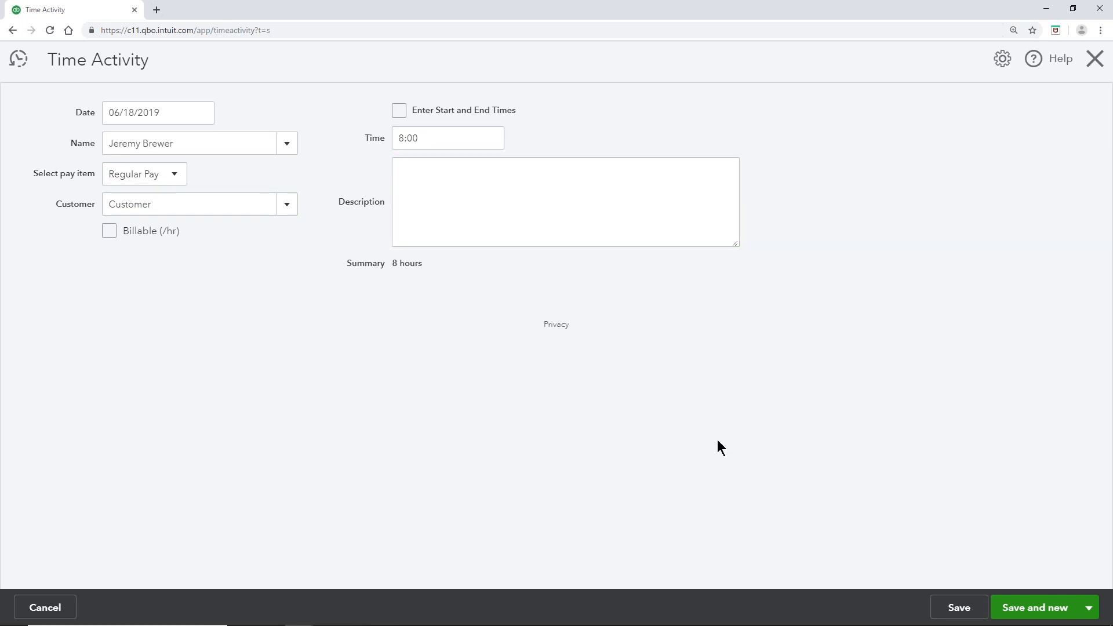
click(1089, 608)
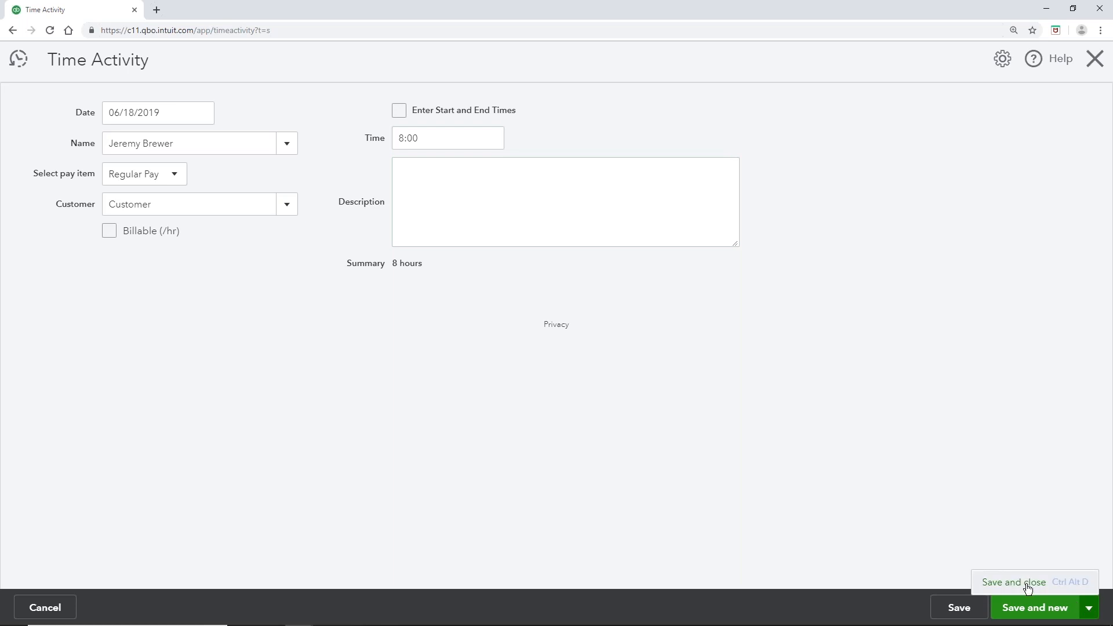
click(1024, 583)
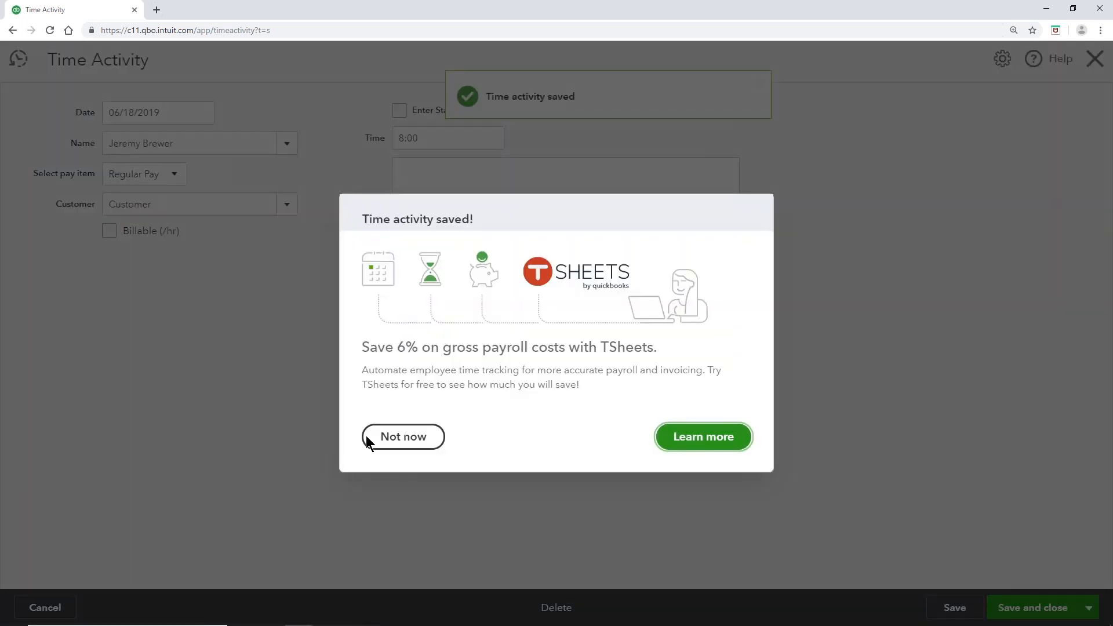
click(367, 440)
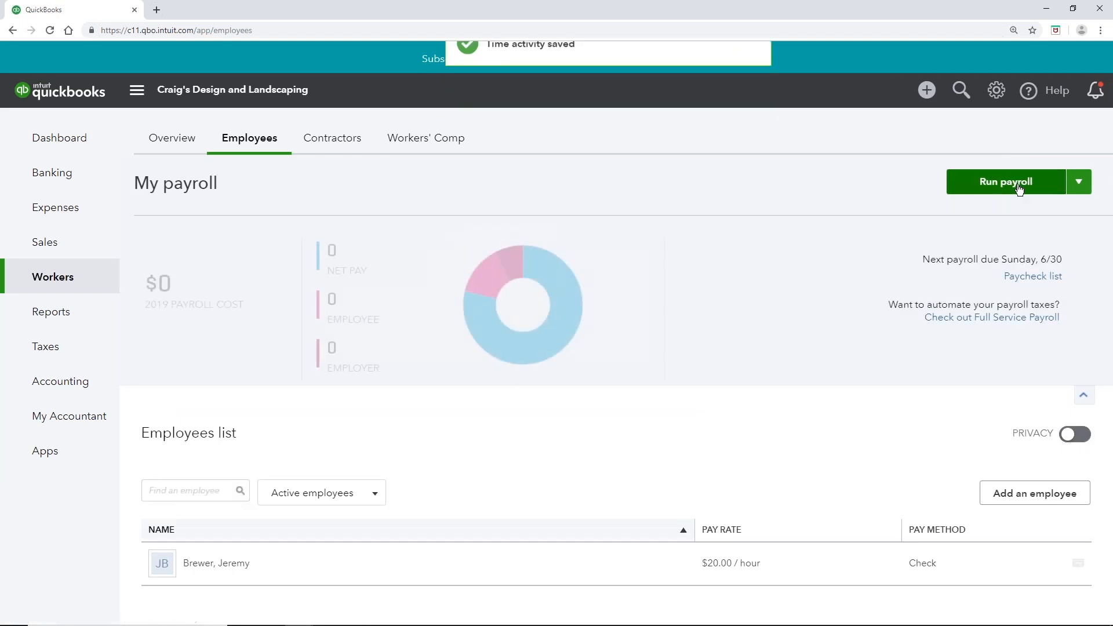
Step: Start a new payroll run and enter 40 regular and 5 overtime hours for the employee
click(1019, 188)
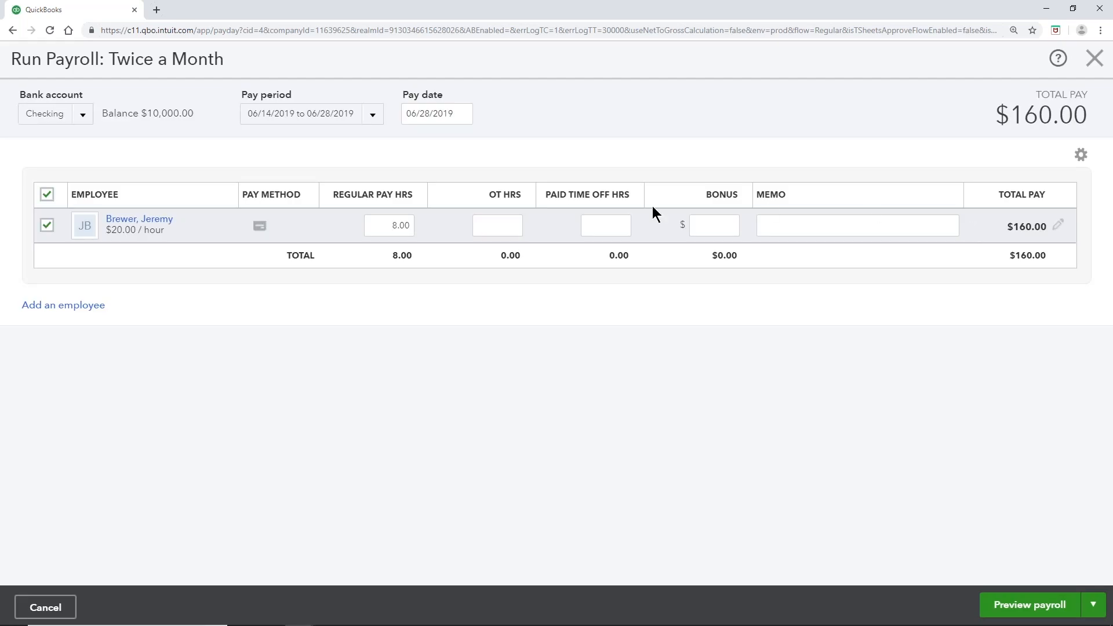
click(406, 226)
key(Tab)
key(Tab)
click(710, 226)
Step: Remove the Bonus column from the payroll table's columns
click(1082, 156)
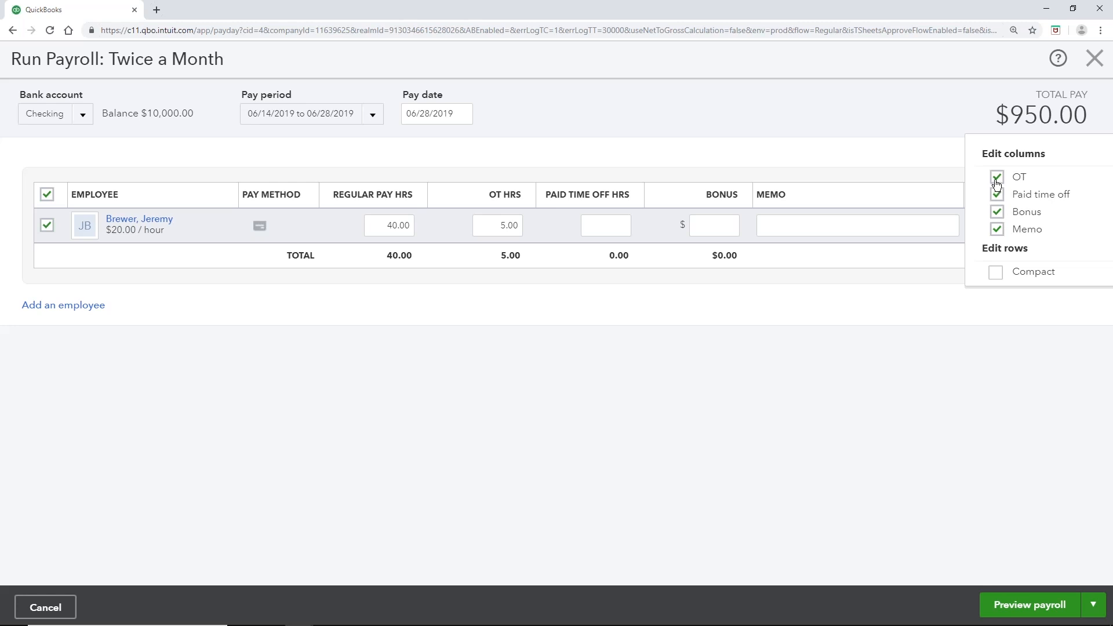
click(1001, 214)
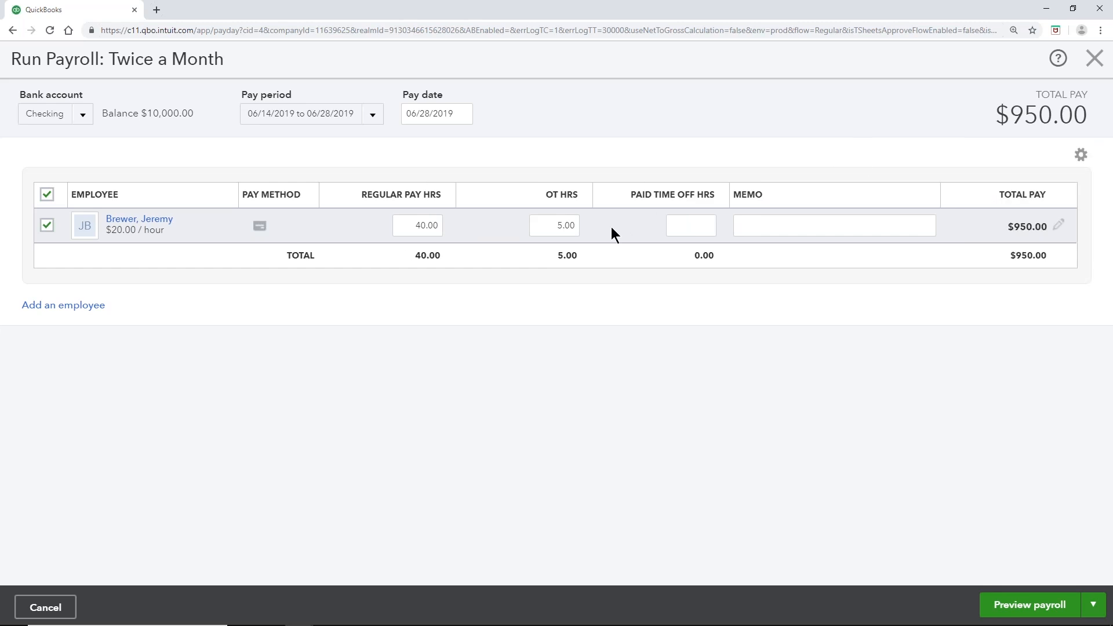
click(1081, 154)
Step: Open the employee's paycheck details ($950.00 gross, $761.40 net) and expand Employee taxes and Employee deductions
click(1060, 229)
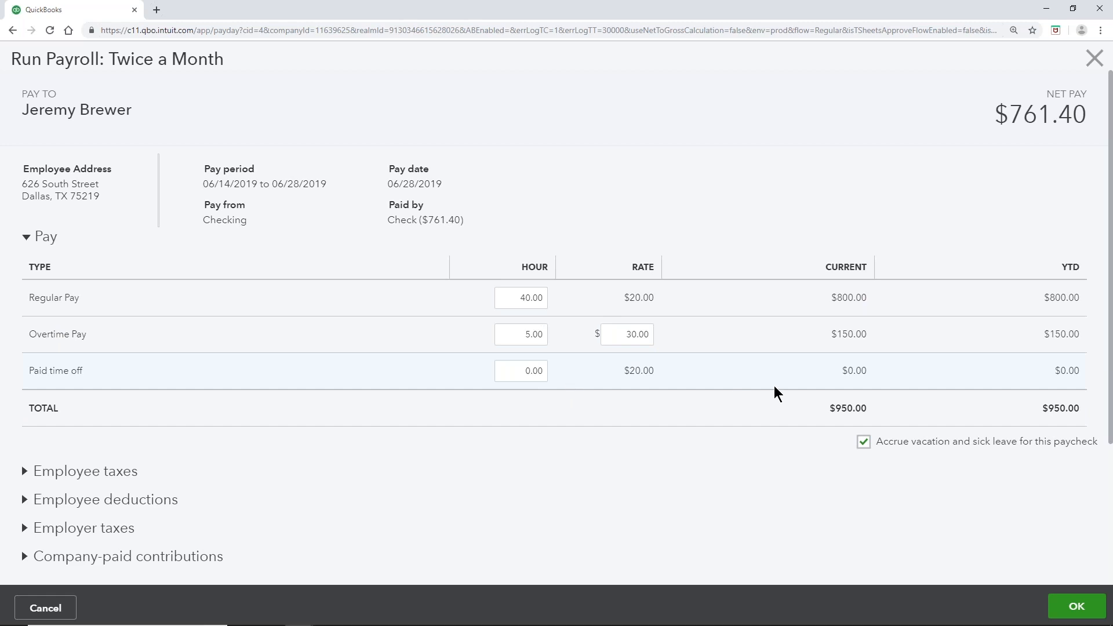
scroll(774, 393, down, 3)
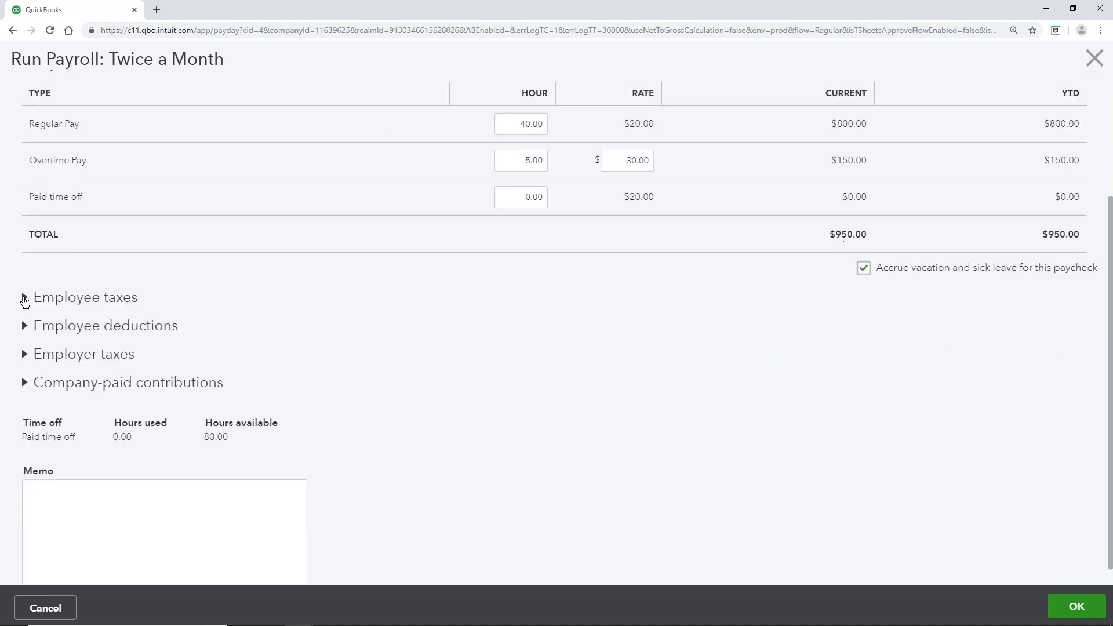
click(24, 298)
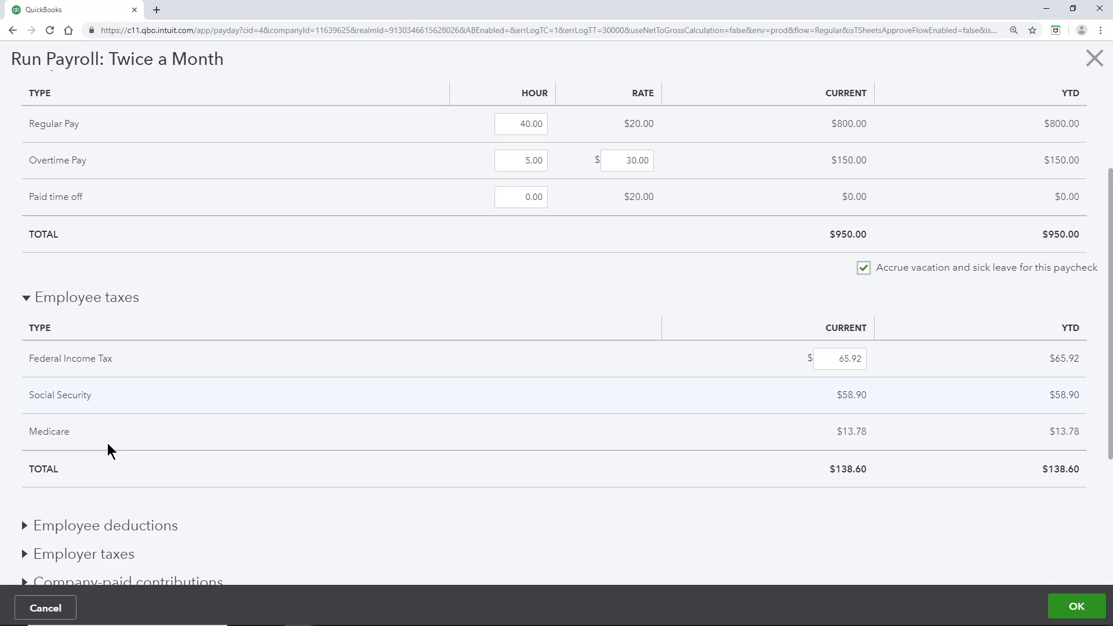
scroll(87, 451, down, 3)
click(26, 352)
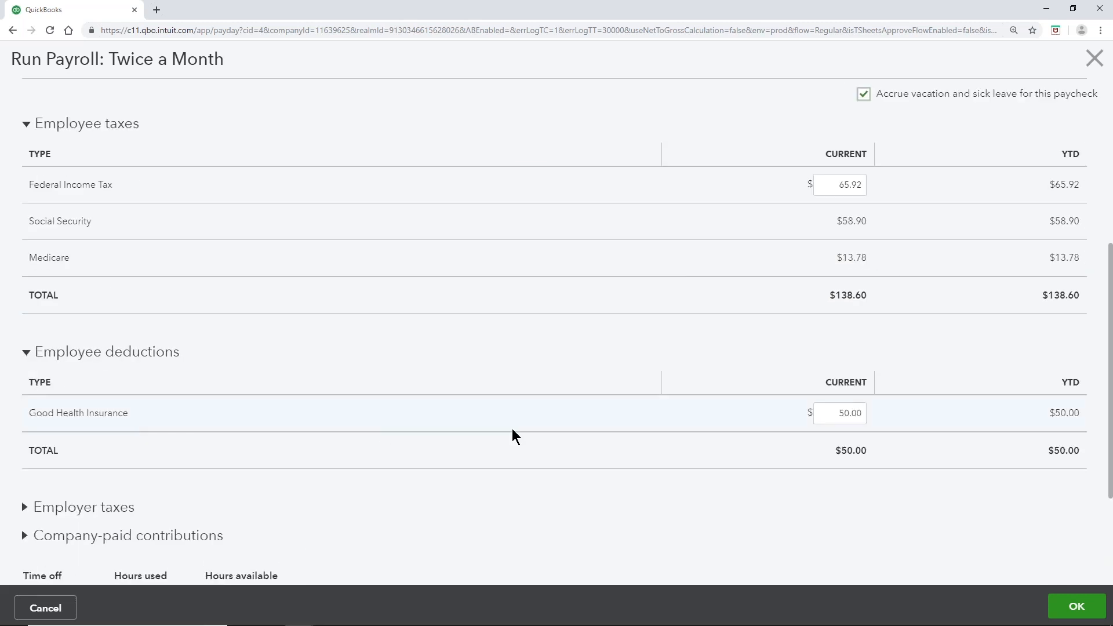
Step: Expand the Employer taxes and Company-paid contributions breakdowns and review them
scroll(649, 429, down, 3)
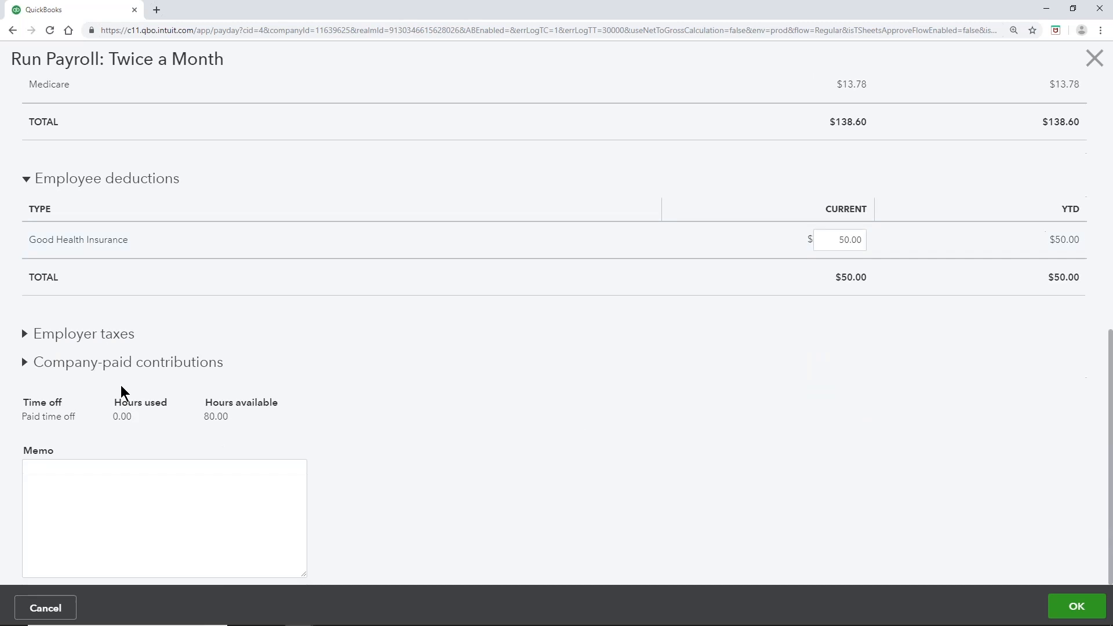
click(21, 341)
scroll(82, 406, down, 1)
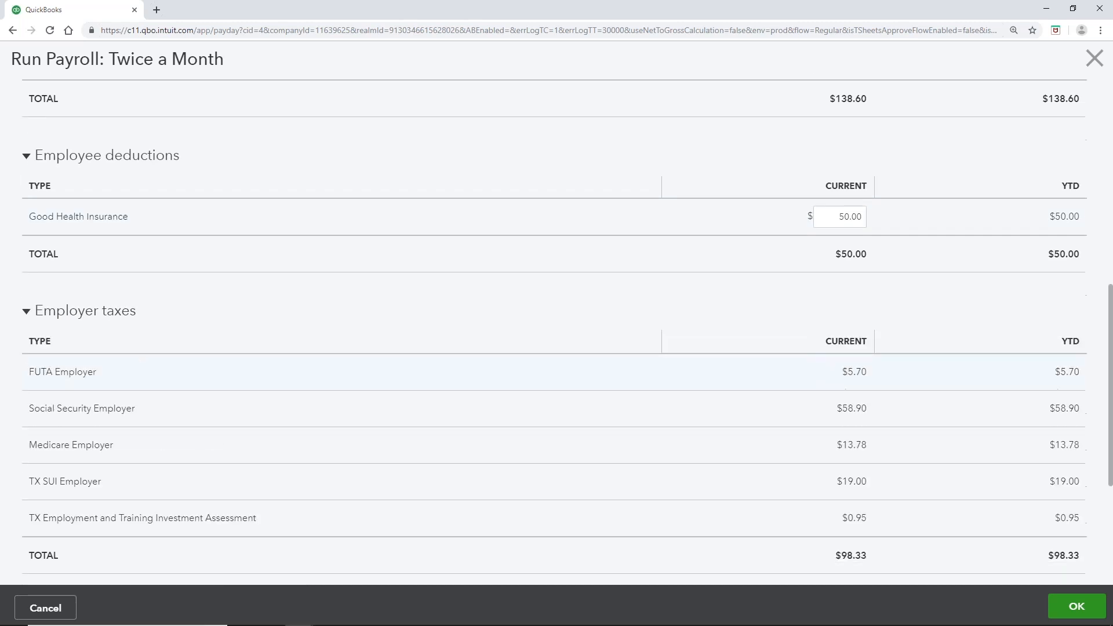
scroll(105, 466, down, 3)
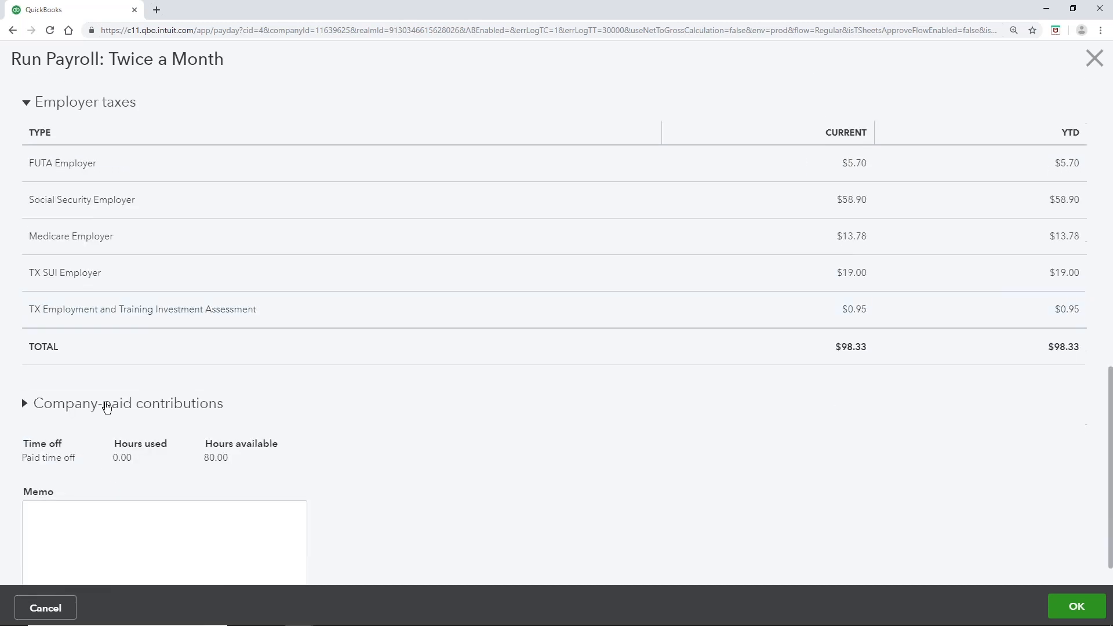
click(106, 406)
scroll(106, 408, down, 2)
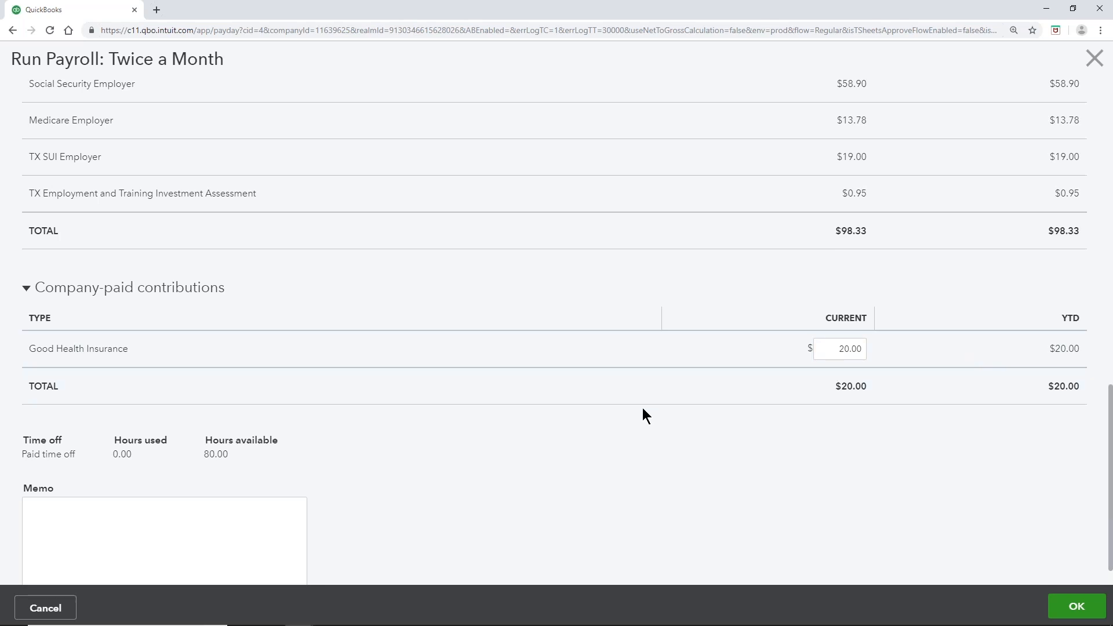
scroll(643, 408, up, 12)
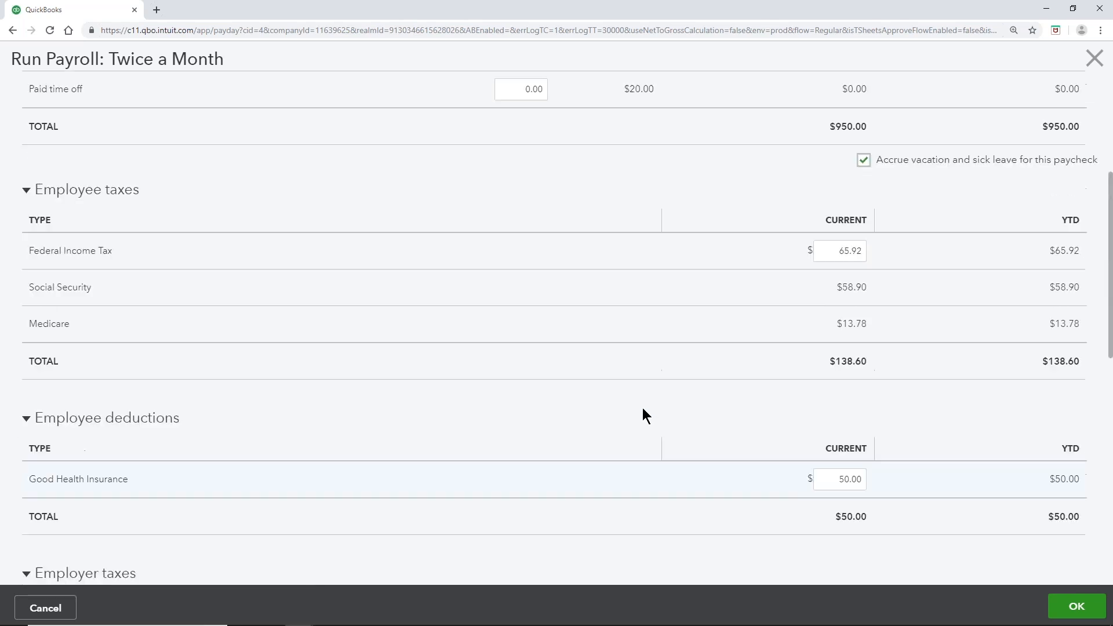
scroll(642, 409, up, 3)
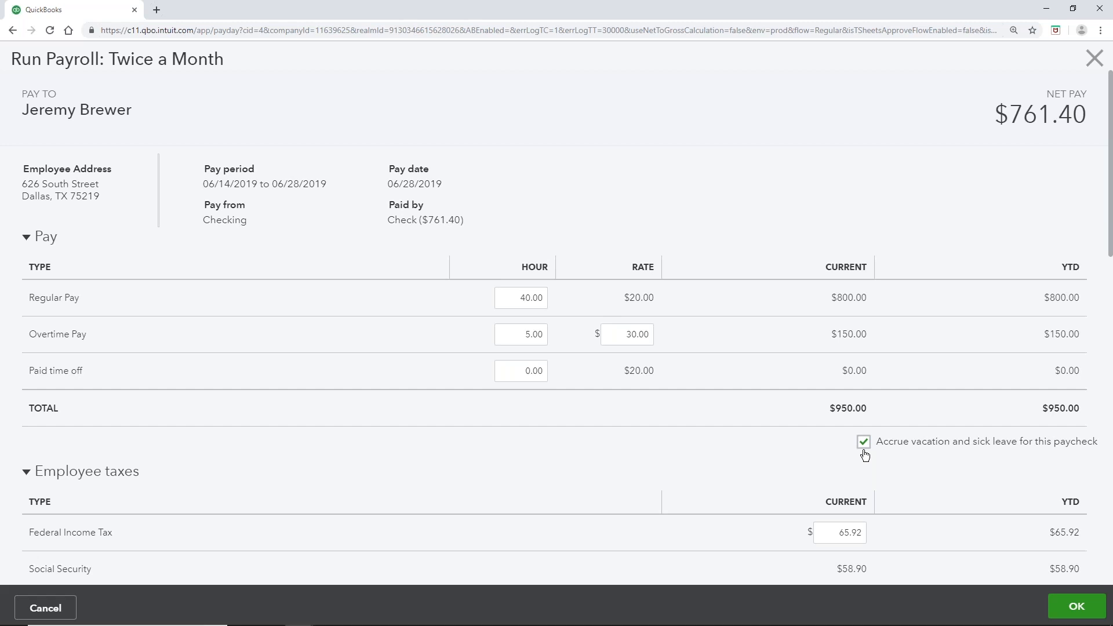
Step: Close the paycheck details and preview the payroll, totaling $1,068.33 cost
click(1077, 608)
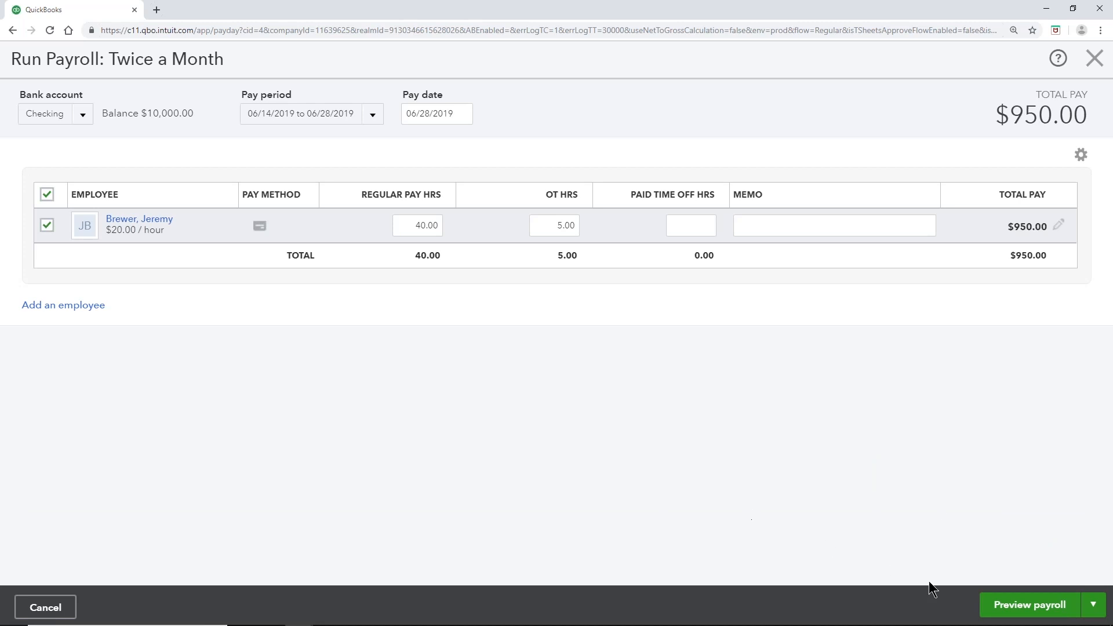
click(1060, 605)
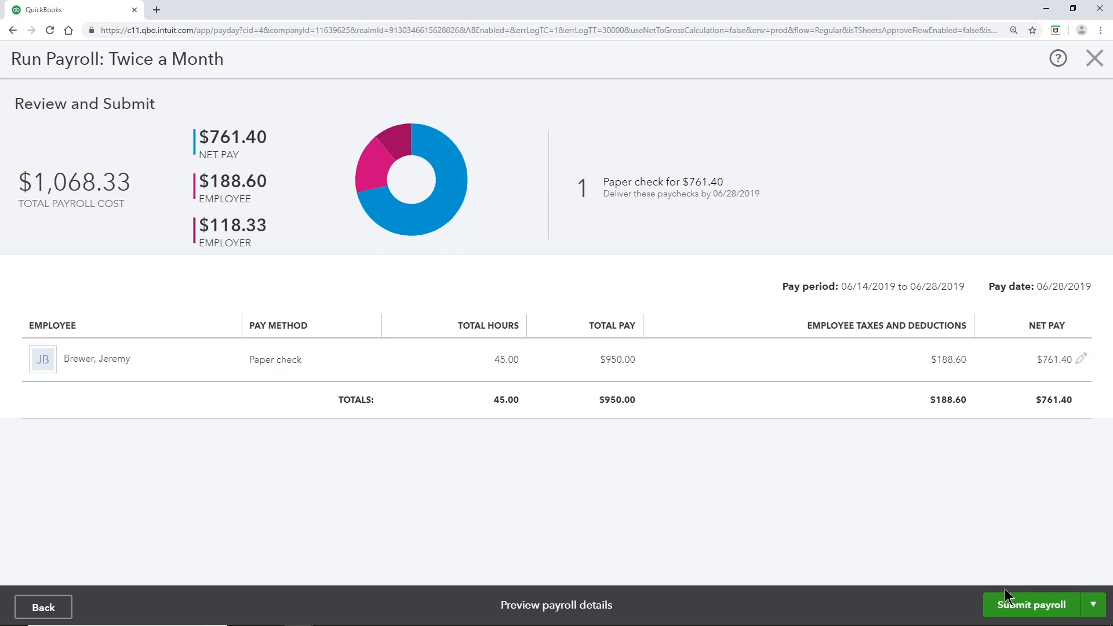
Step: Submit the payroll, creating one $761.40 paper check due 06/28/2019
click(1064, 609)
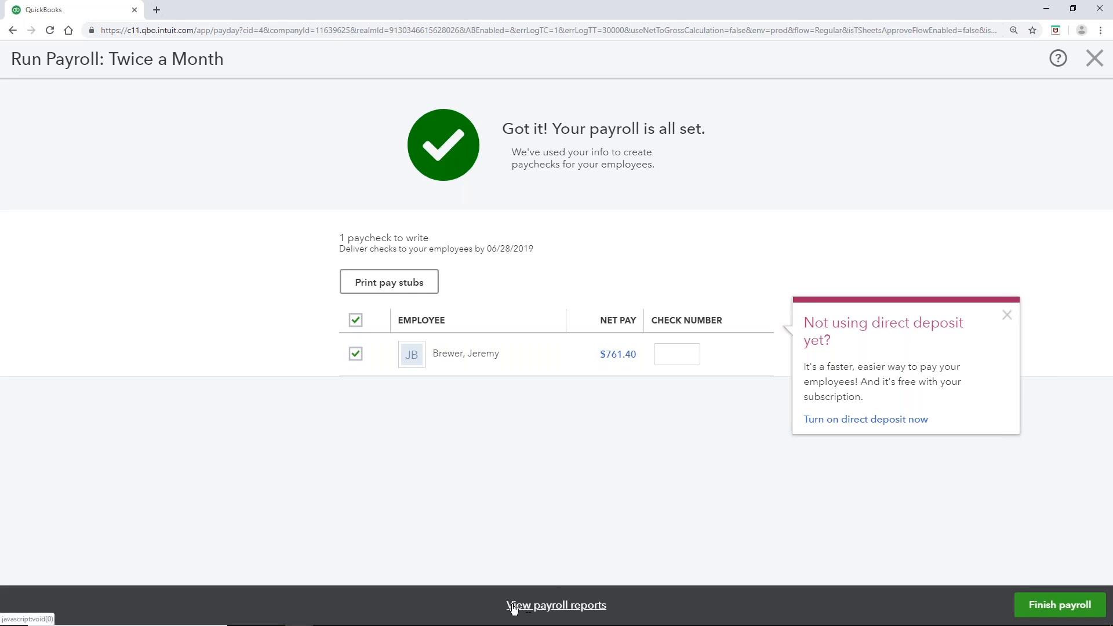
Step: Export the five payroll reports to an .xls file and open the downloaded workbook
click(592, 608)
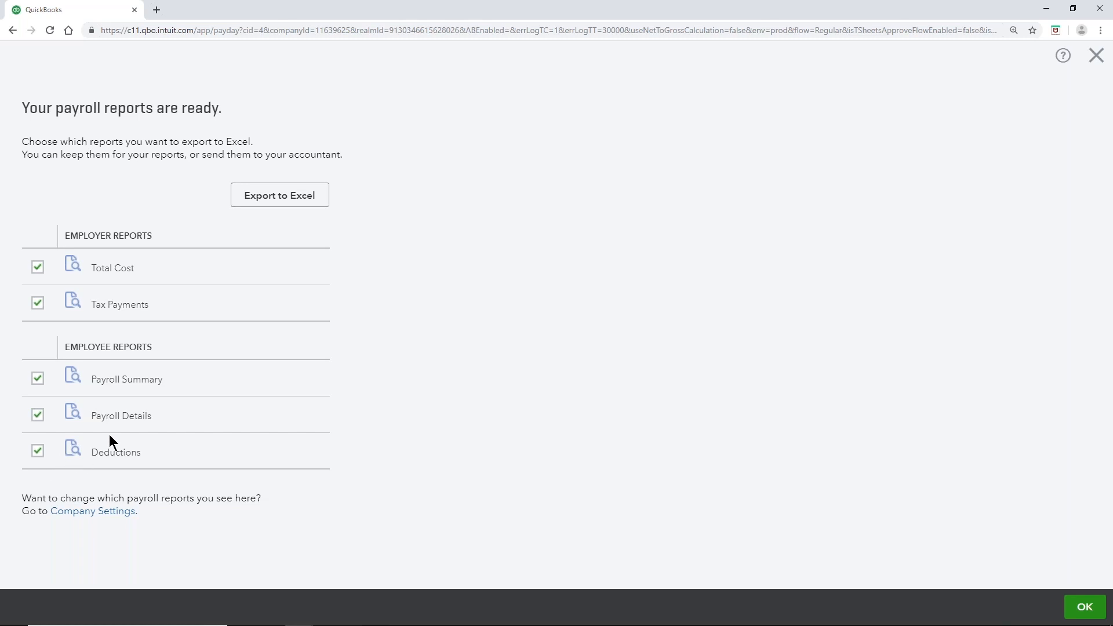
click(311, 207)
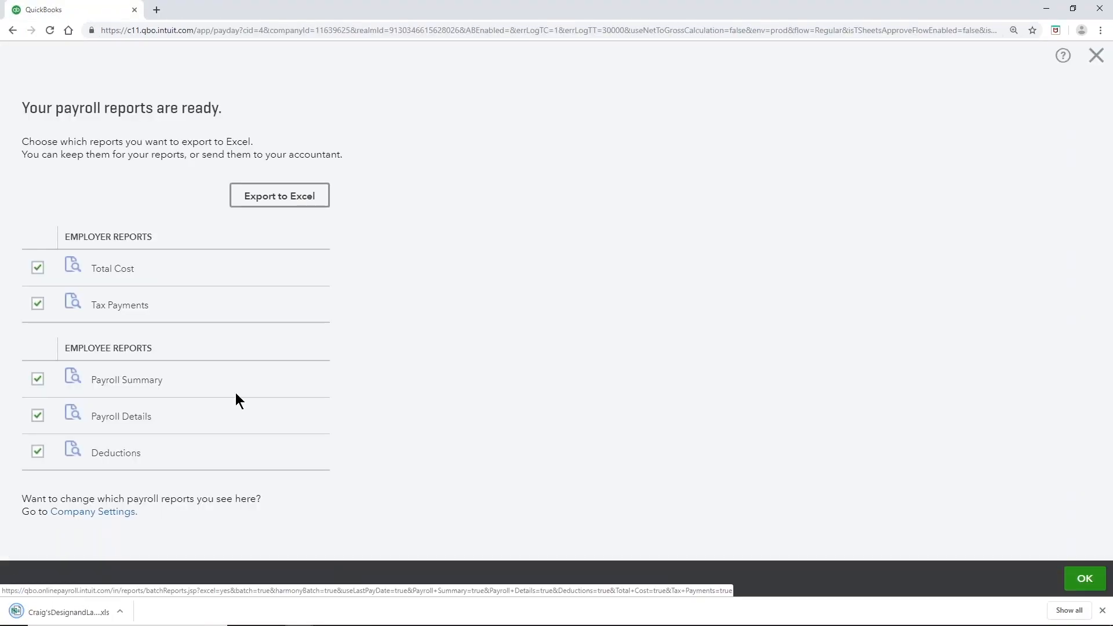
click(32, 610)
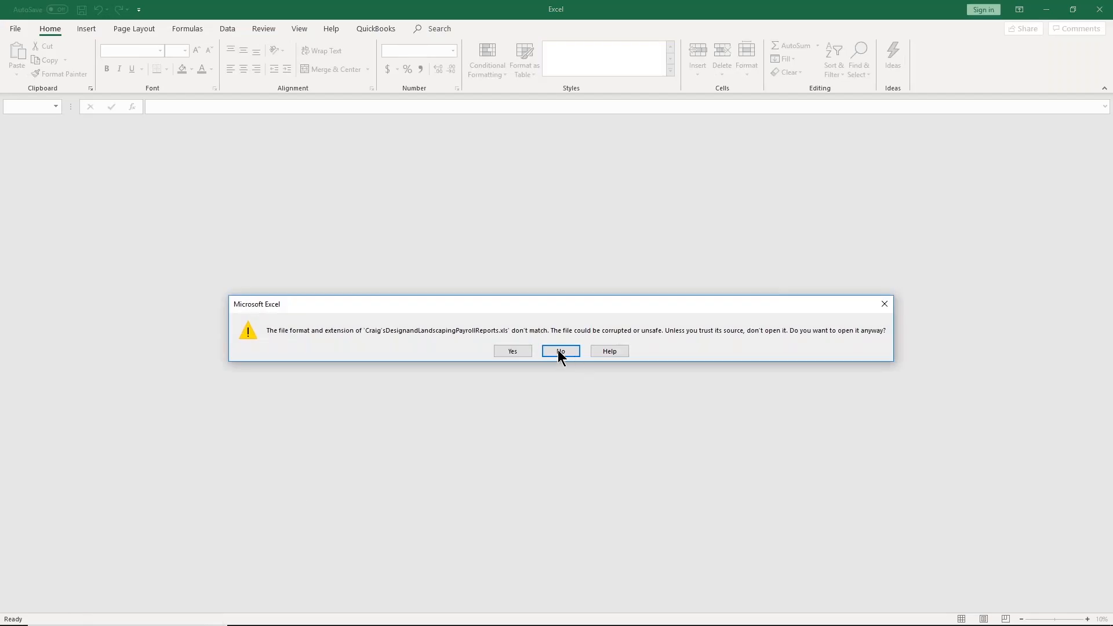
Step: Open the workbook and review its Payroll Details, Tax Payments, Total Cost, Payroll Summary, and Deductions sheets
click(496, 352)
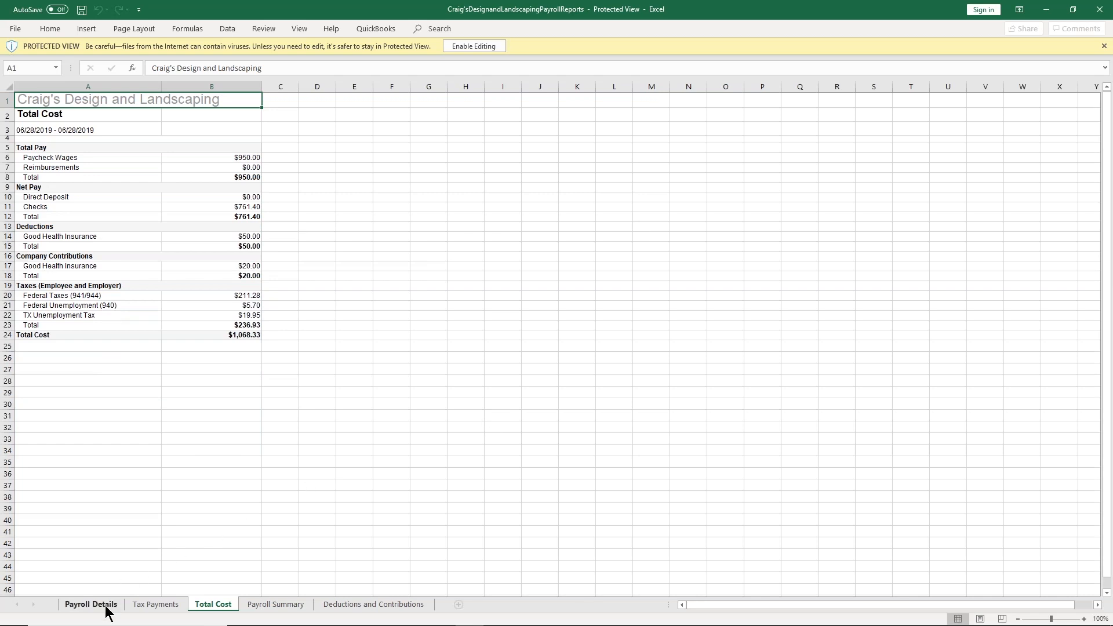
click(73, 606)
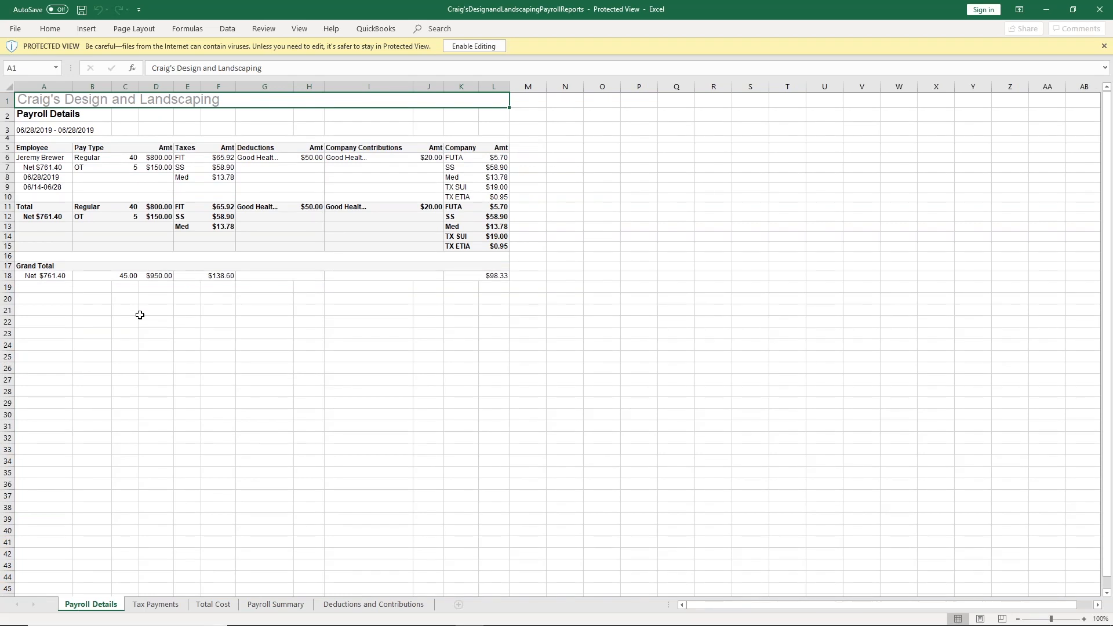
click(171, 604)
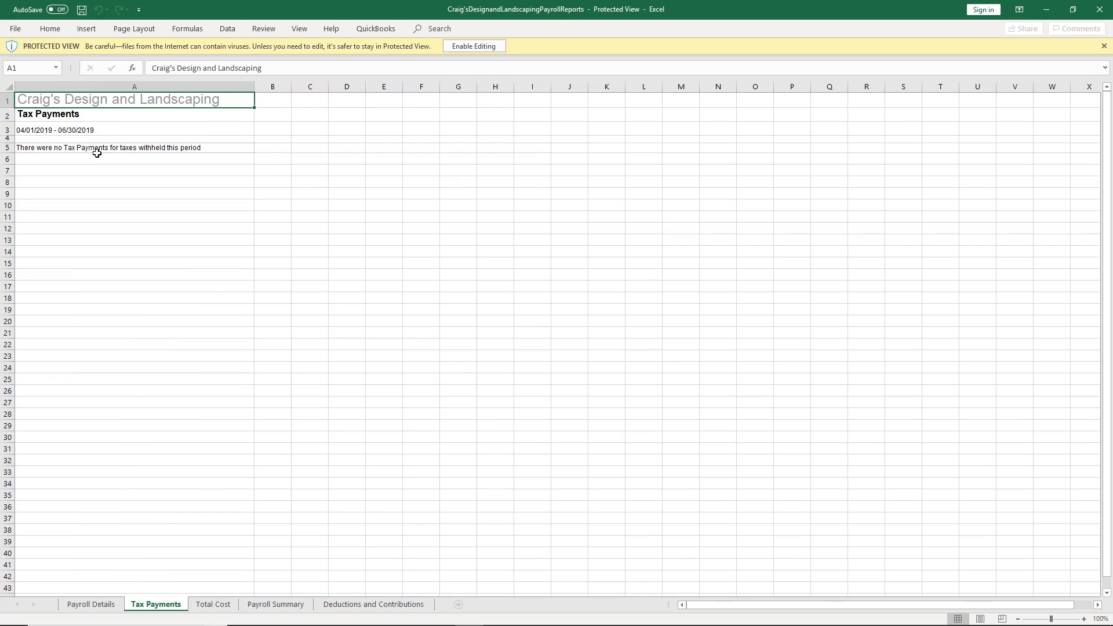
click(213, 603)
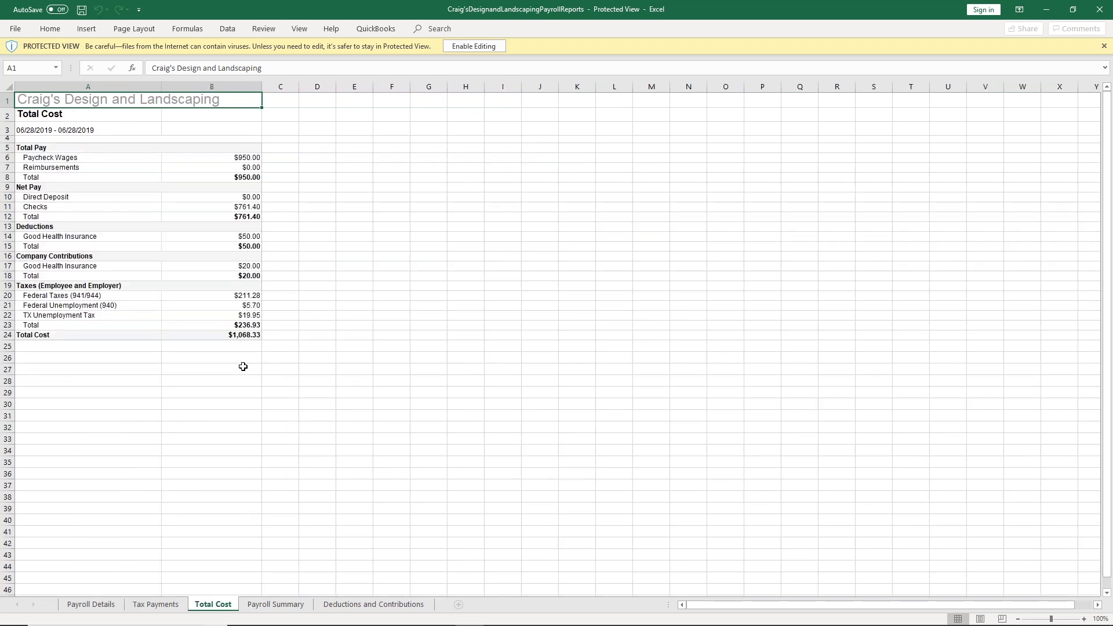
click(290, 606)
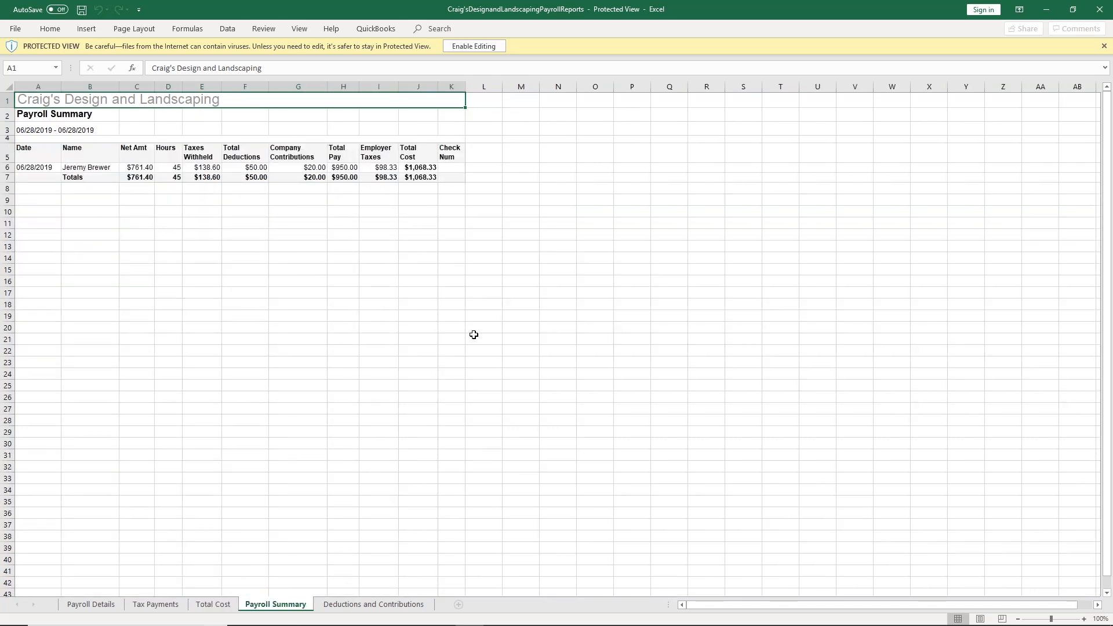
click(372, 606)
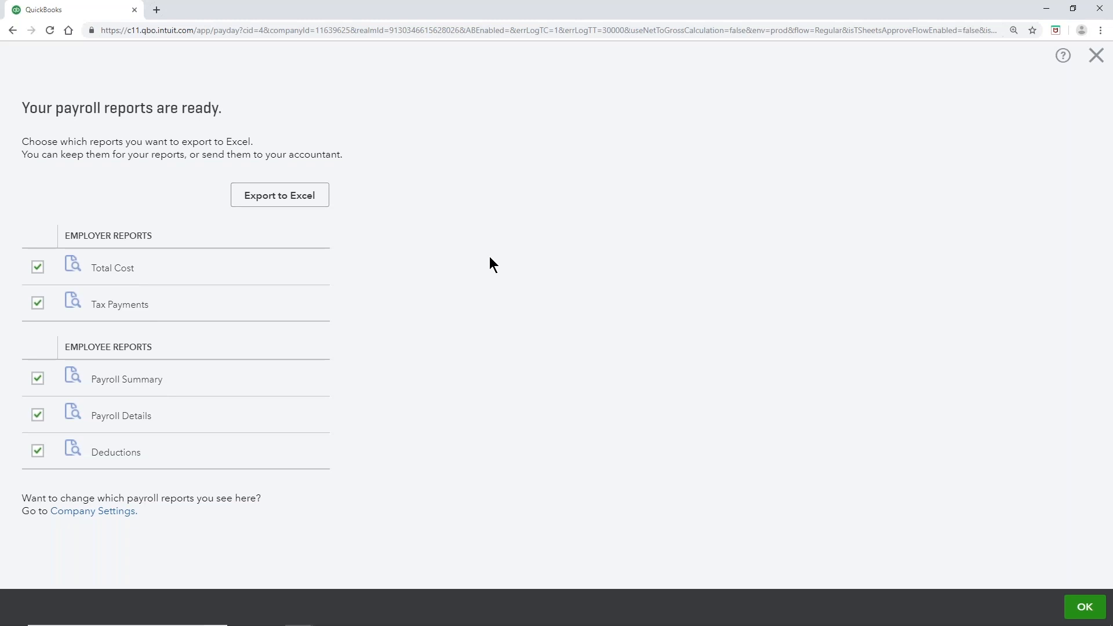
click(1094, 600)
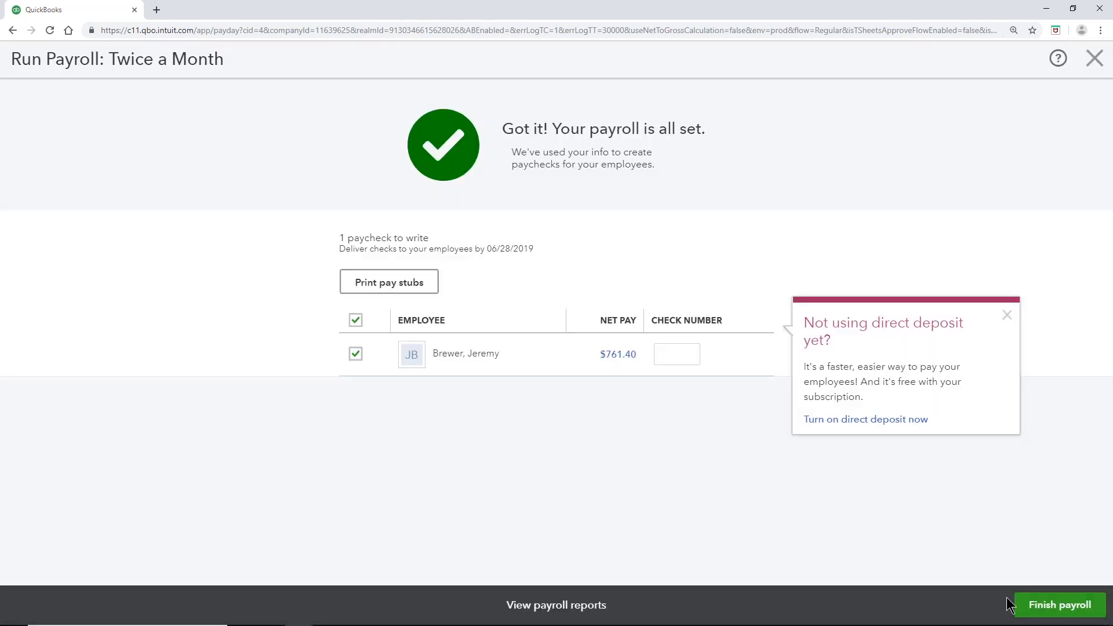
Step: Finish the payroll run to return to Employees showing $1,068 payroll cost and $761 net pay
click(1061, 604)
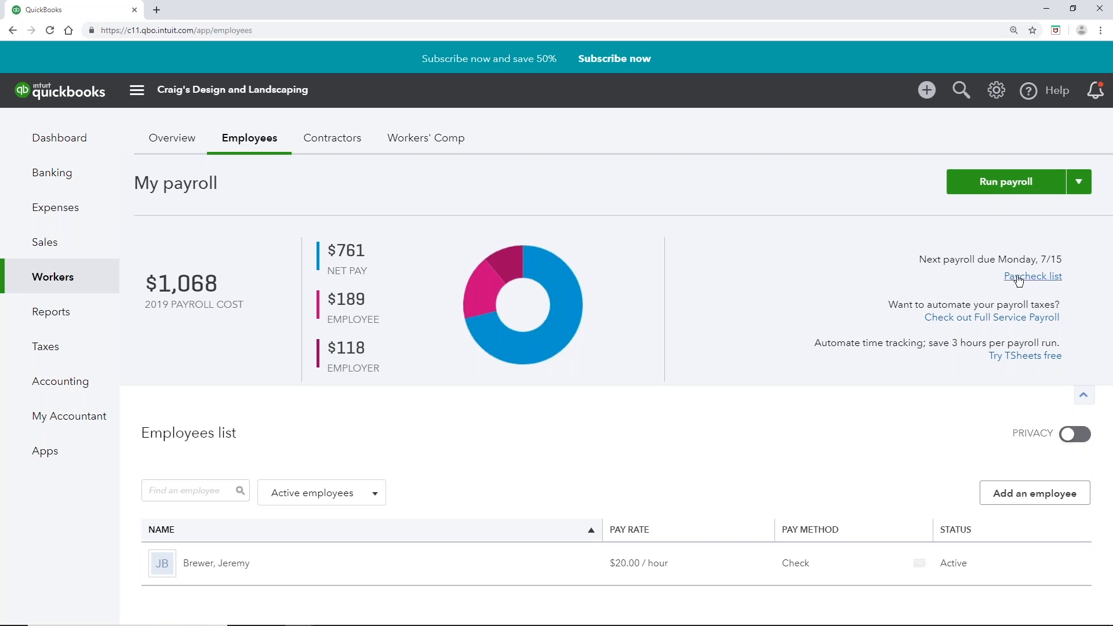
Step: Review the 06/28/2019 $950.00 paycheck in the Paycheck list, then bring up the Taxes options
click(1058, 279)
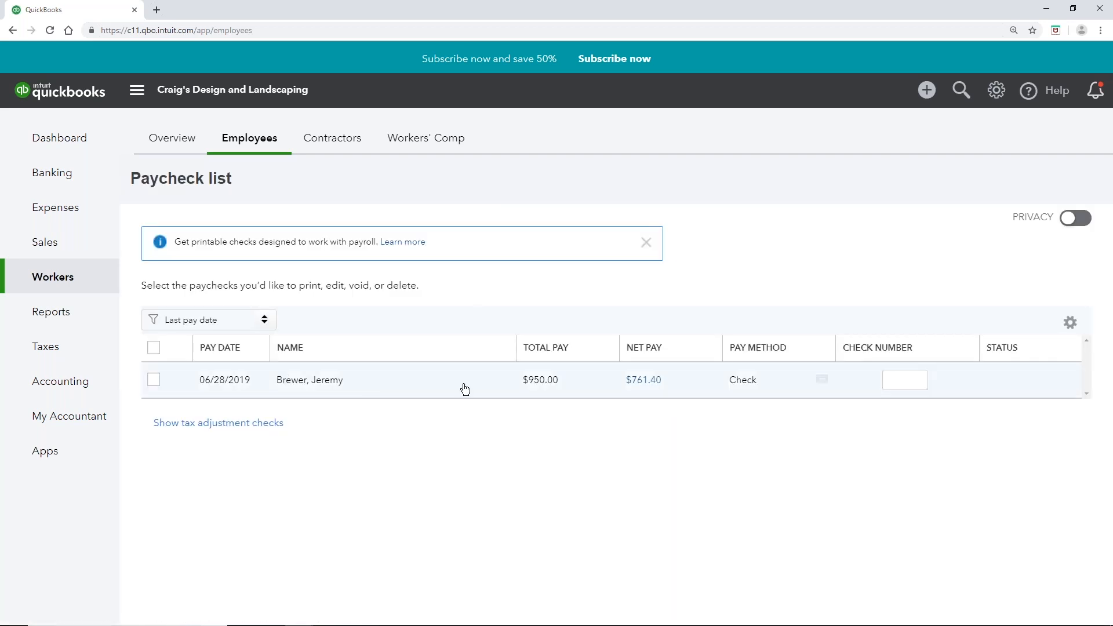
click(155, 385)
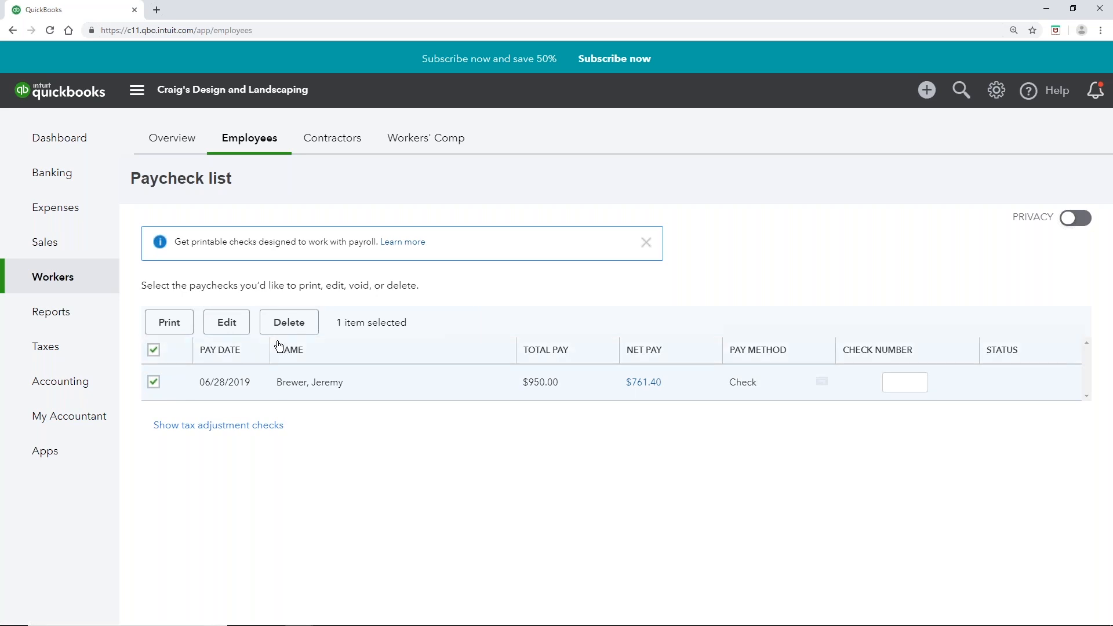
click(154, 380)
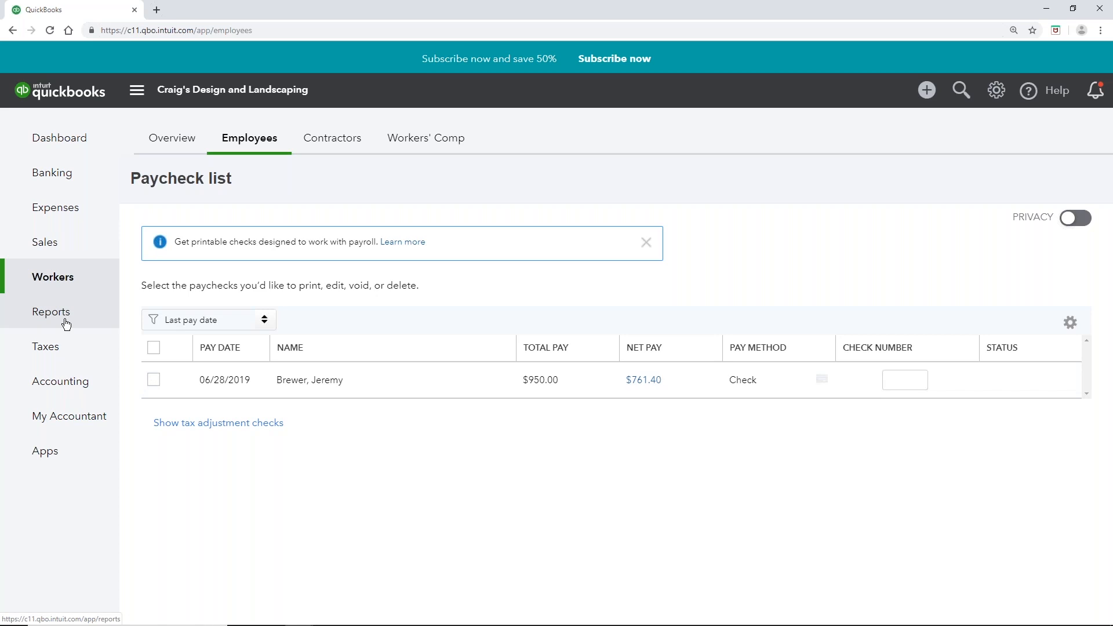
mouse_move(58, 355)
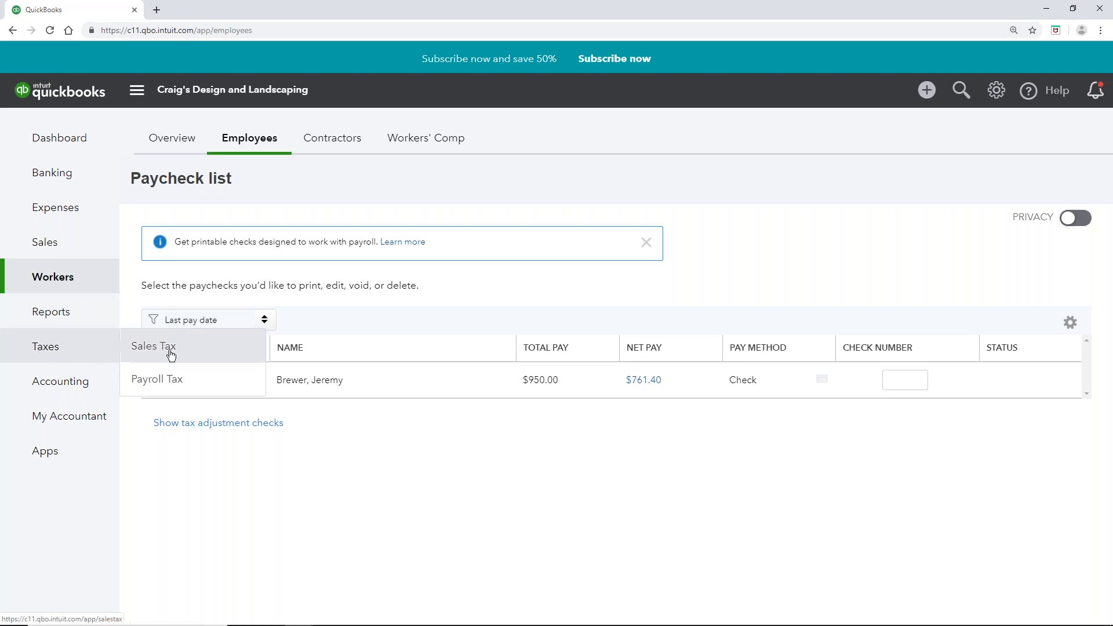
Step: In the Payroll Tax Center, leave the e-file/e-pay setup unchanged and open the tax setup Overview
click(171, 385)
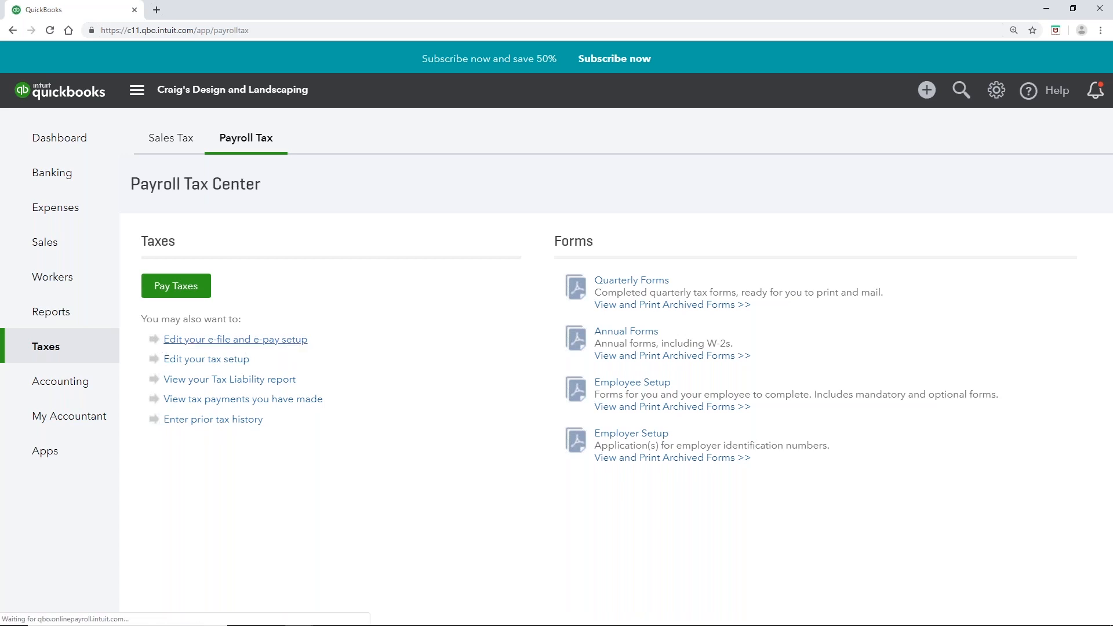
click(235, 340)
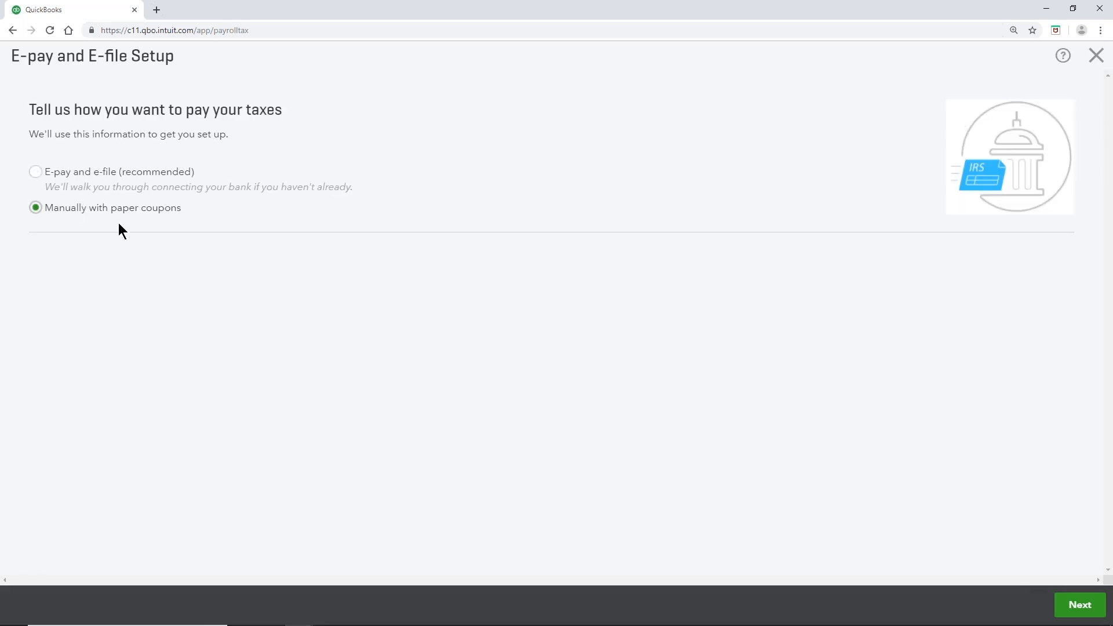
click(1097, 55)
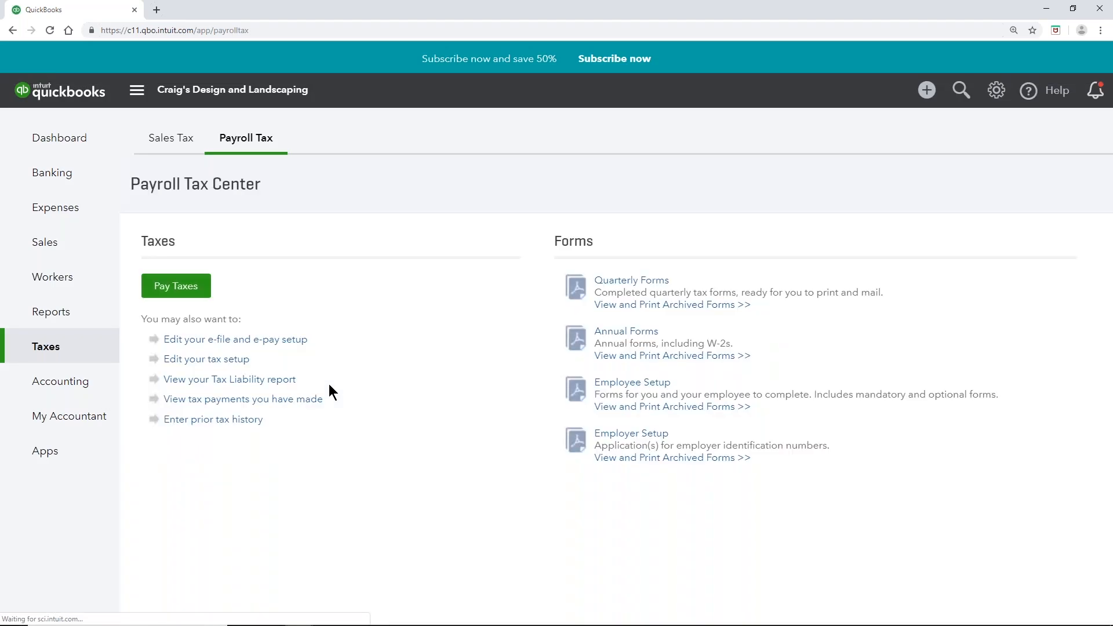
click(223, 362)
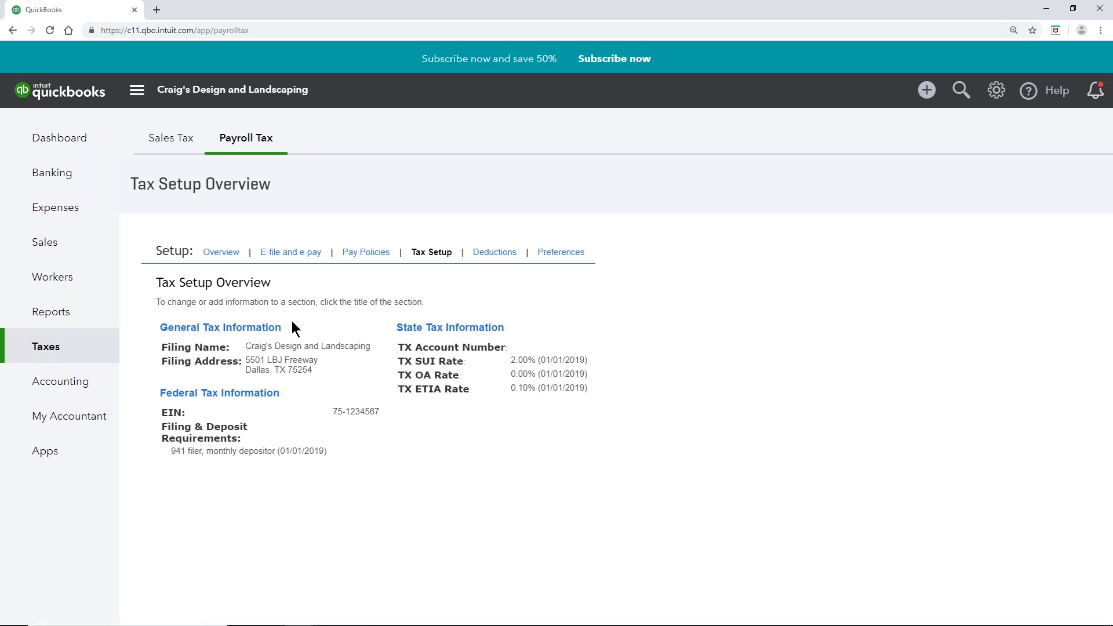
click(224, 253)
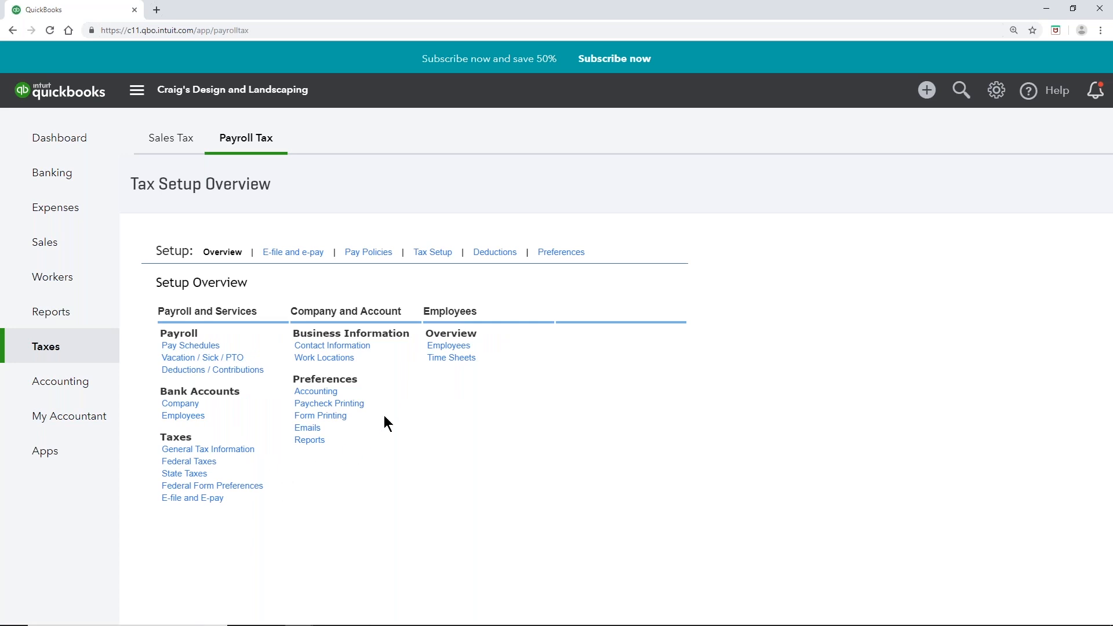
Step: Step through Pay Policies, Tax Setup and Deductions, then open the payroll Preferences list
click(369, 253)
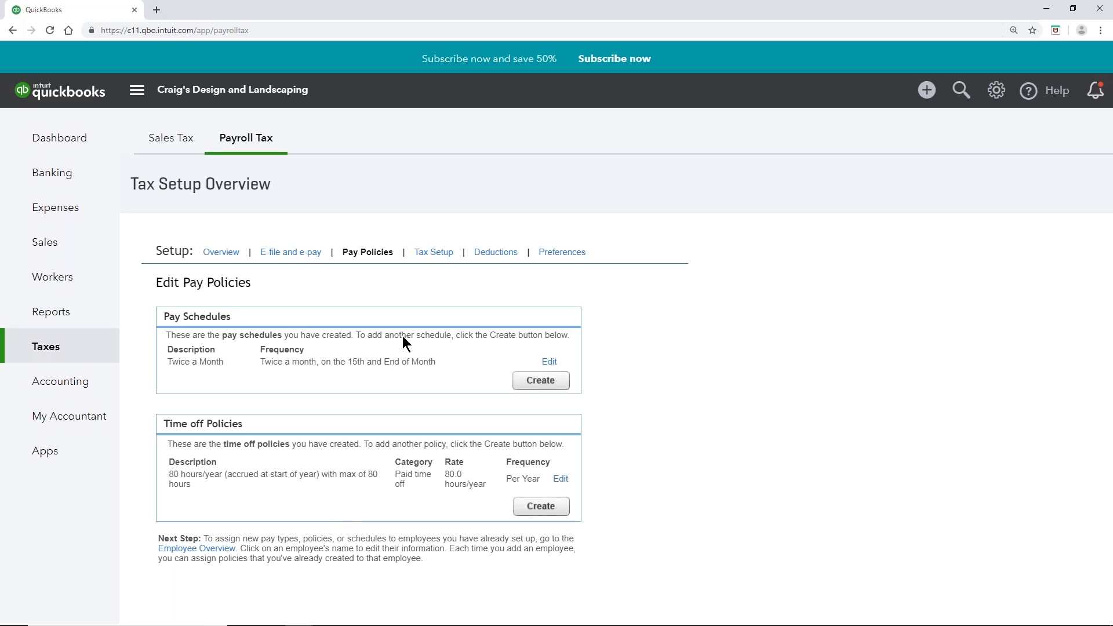
click(434, 253)
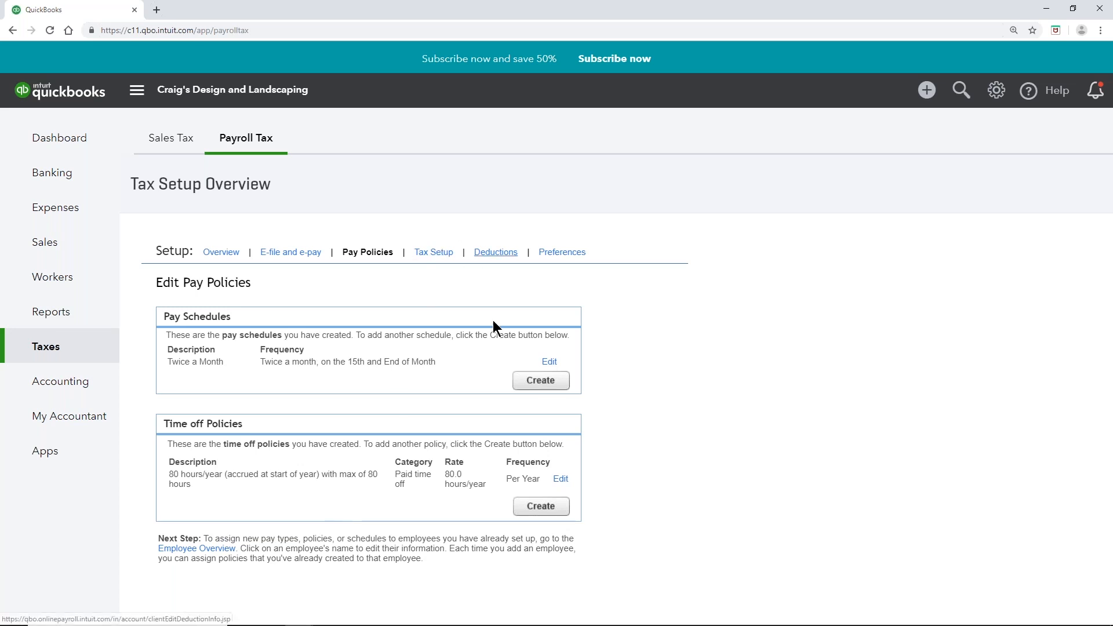
click(495, 253)
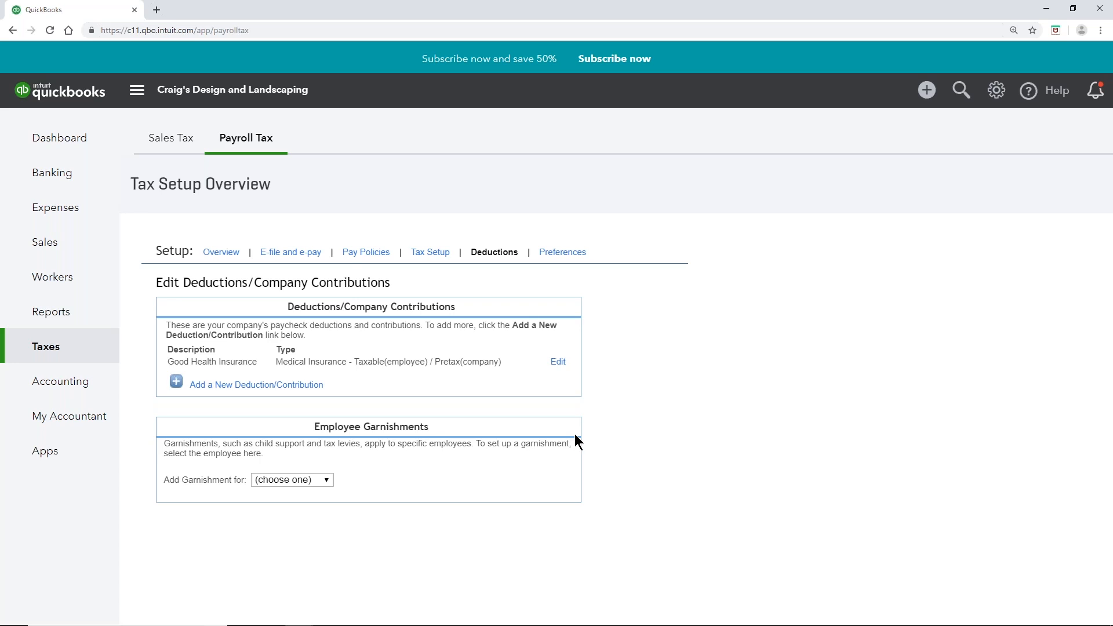
click(581, 256)
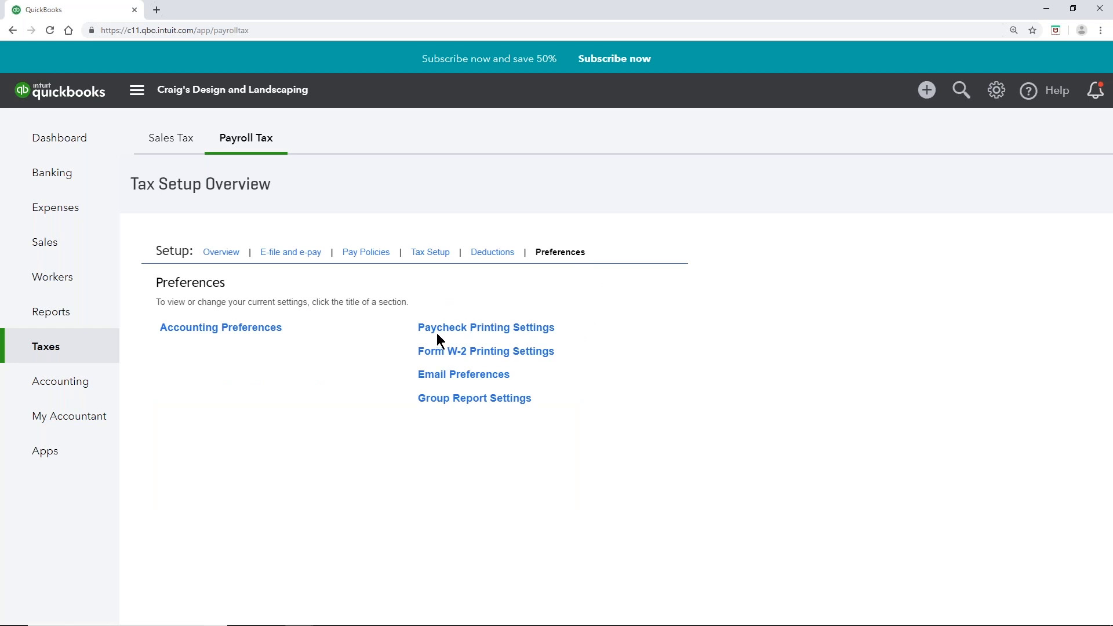
click(504, 332)
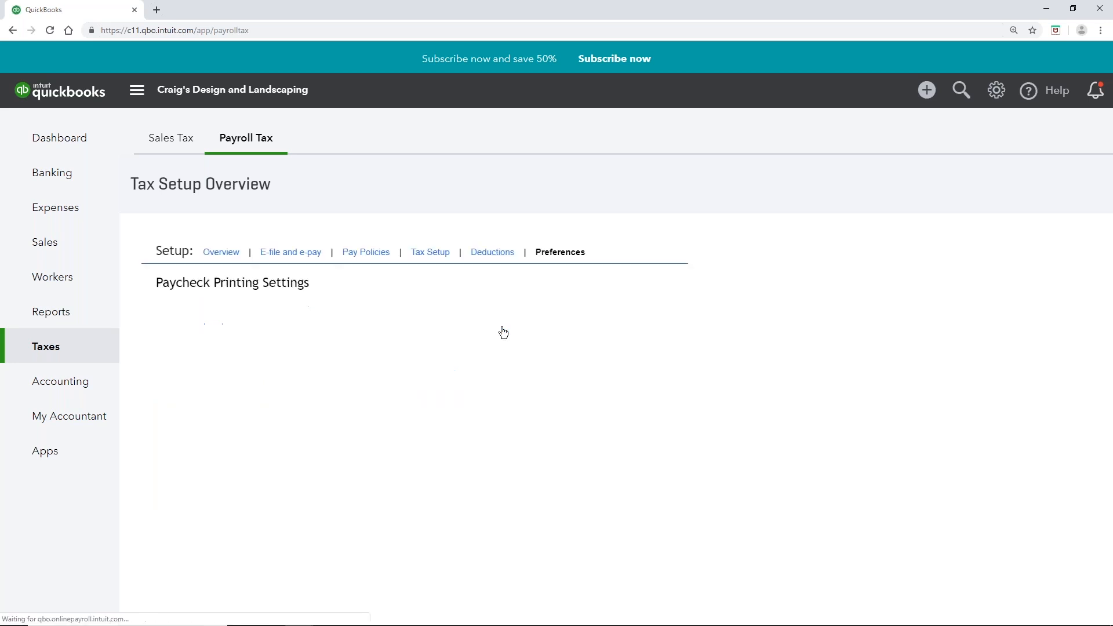
scroll(483, 330, down, 1)
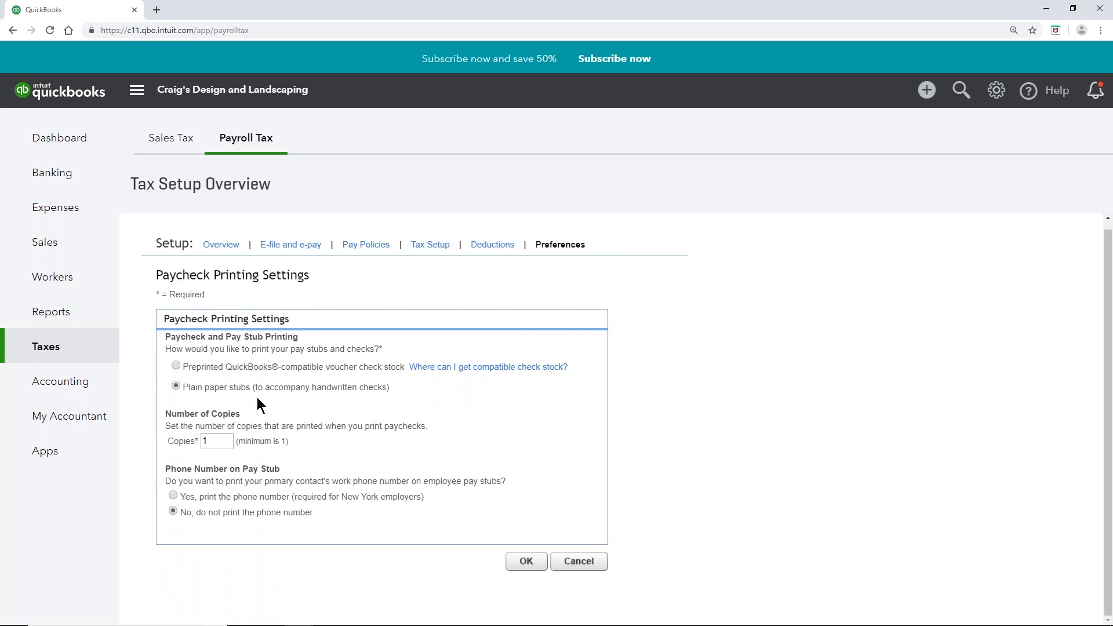
drag(226, 442, 195, 441)
click(252, 460)
click(530, 566)
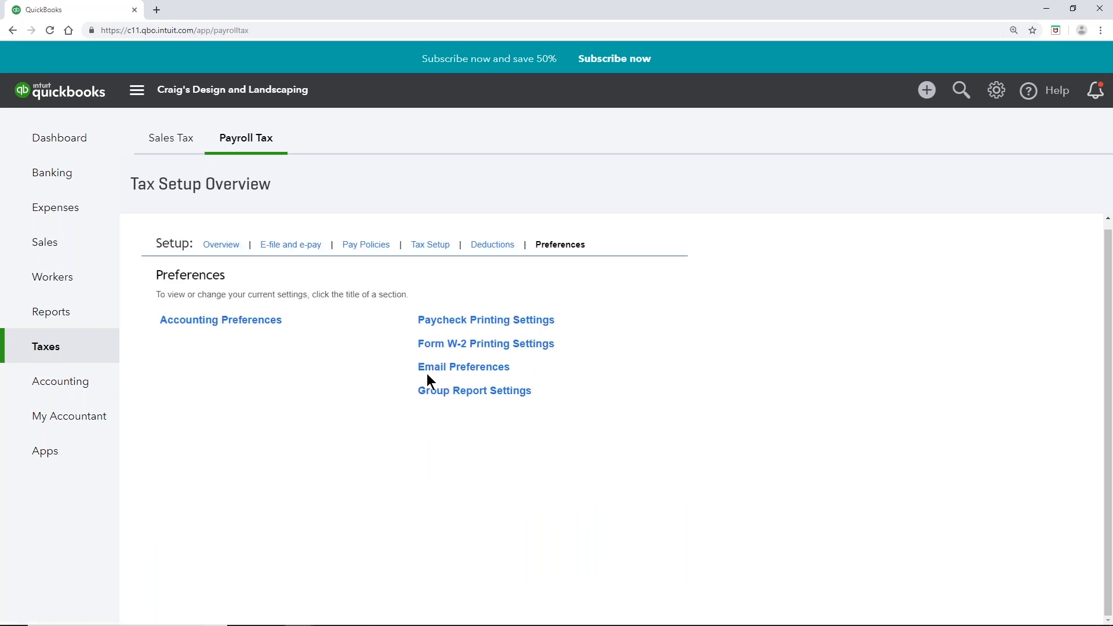
click(513, 347)
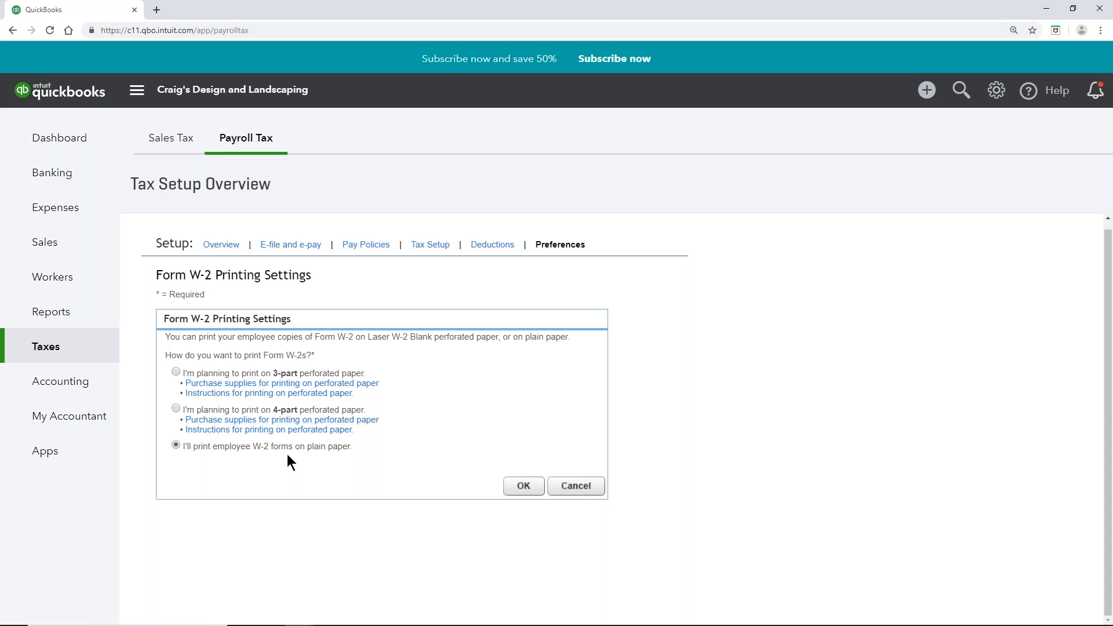
Step: Confirm W-2 plain-paper printing and go to Email Preferences
click(533, 492)
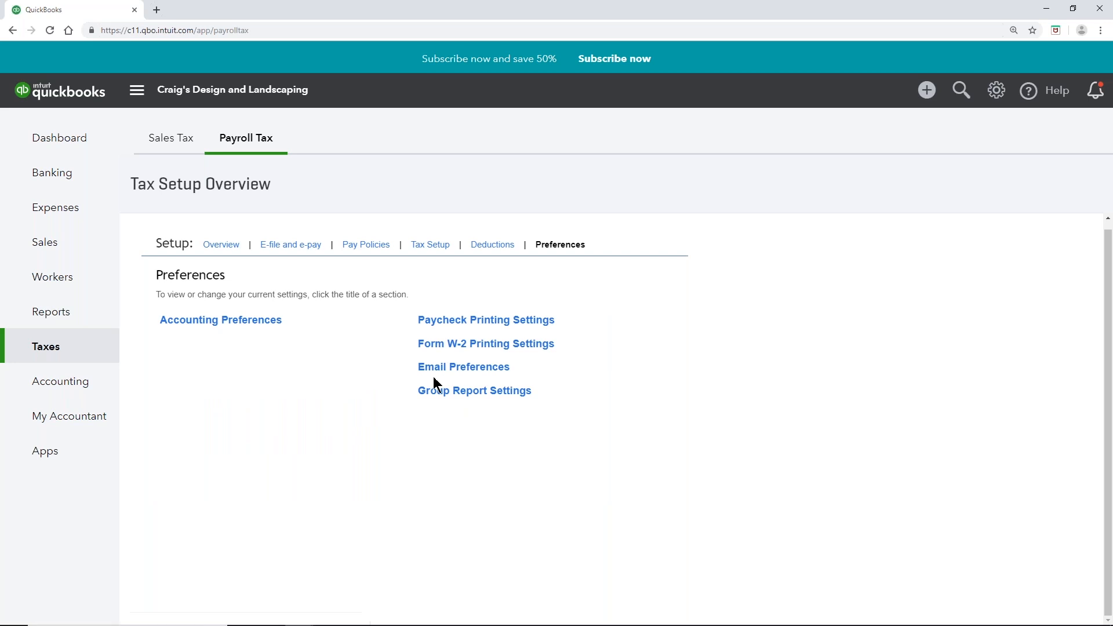
click(464, 370)
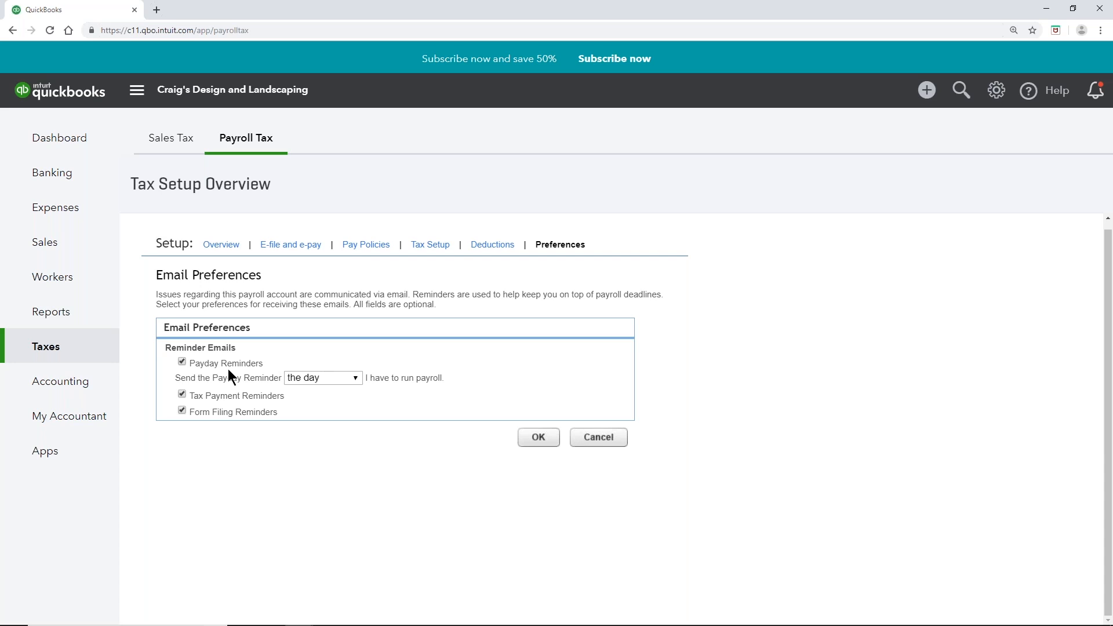
Step: Keep payday reminders on the day payroll runs, save, and go to group report settings
click(355, 381)
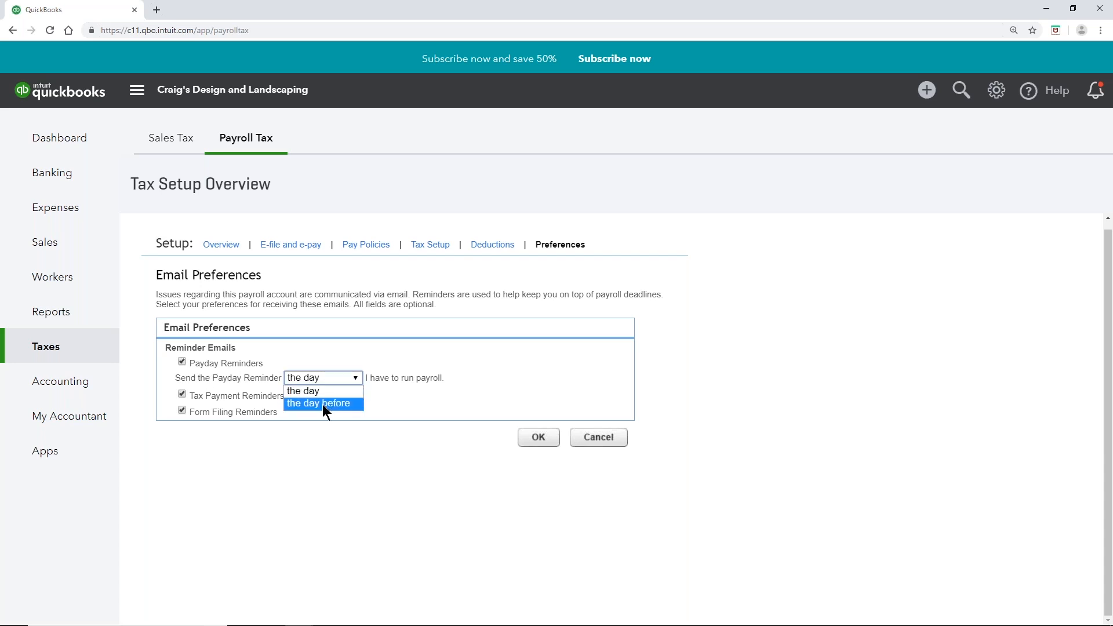
click(434, 390)
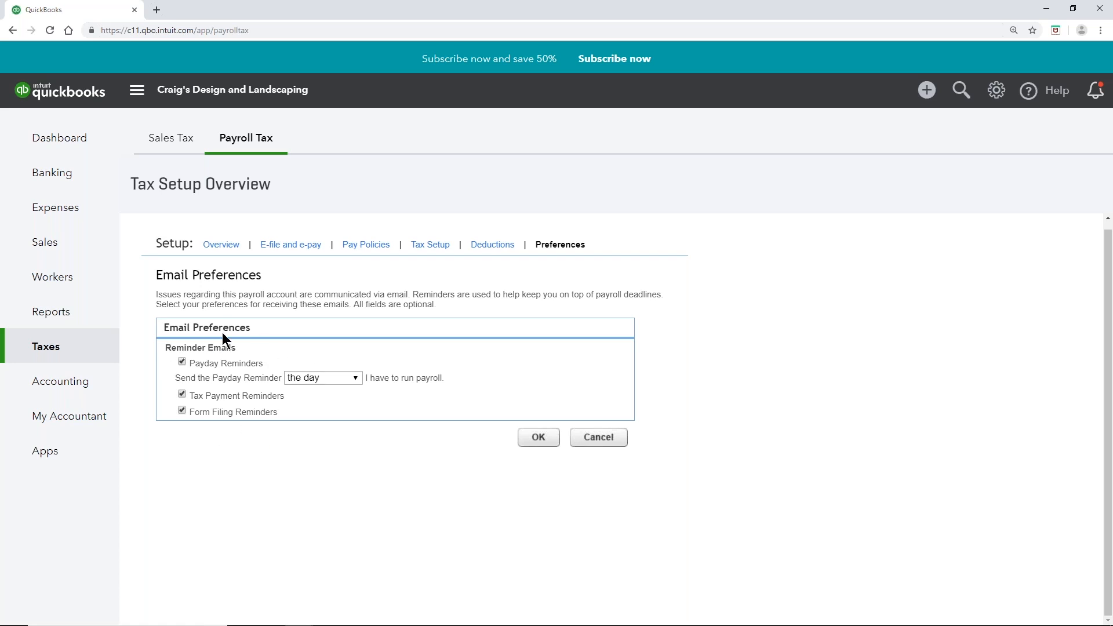
click(540, 442)
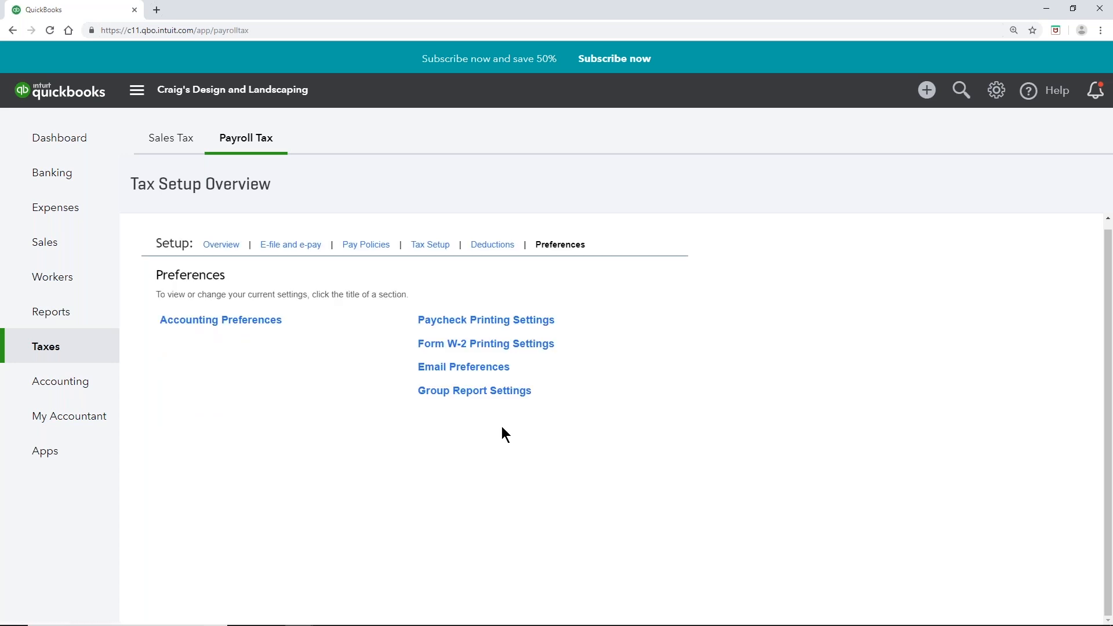
click(504, 397)
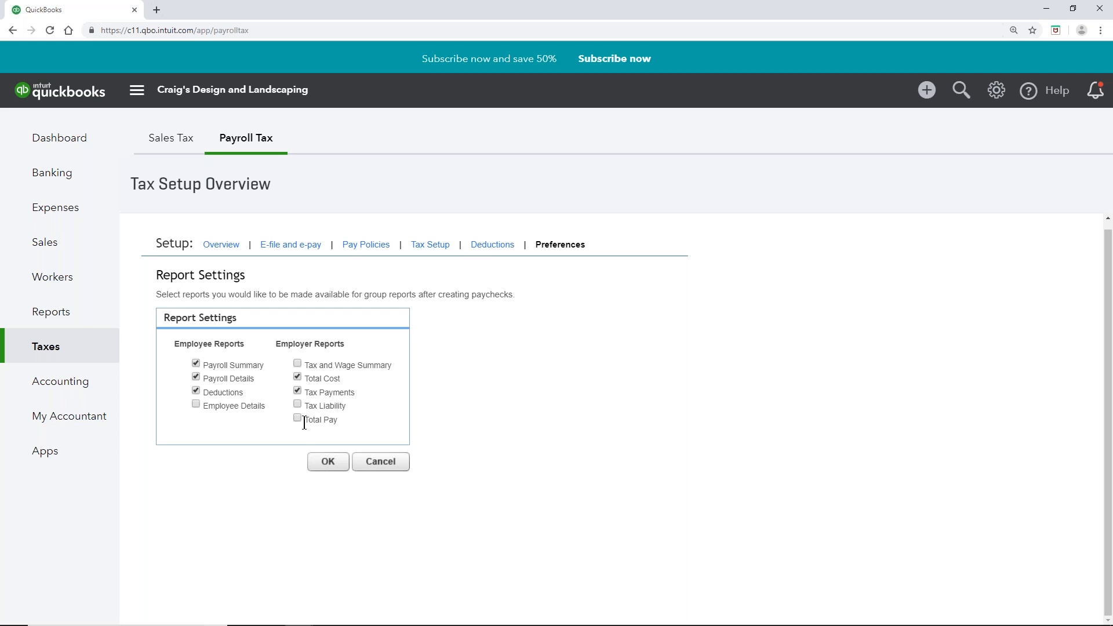
click(326, 464)
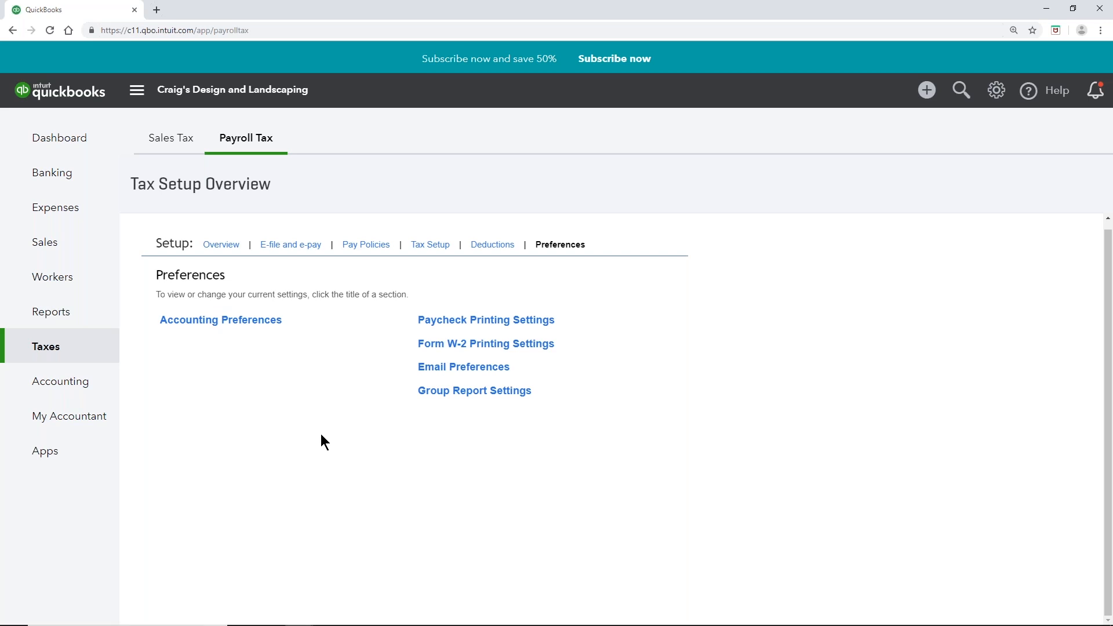
scroll(322, 434, up, 1)
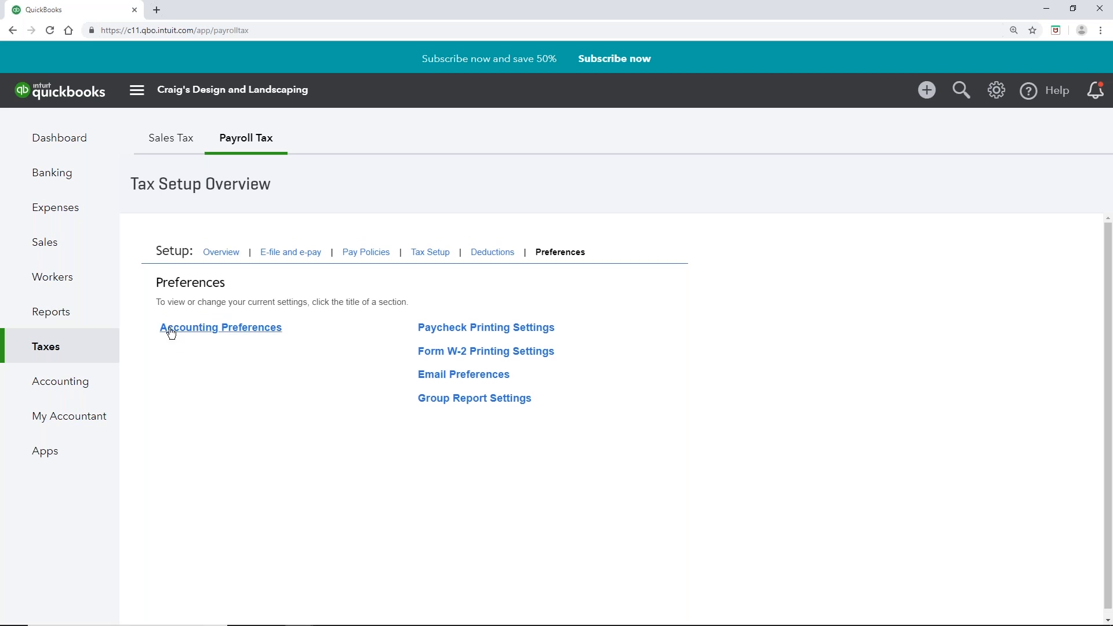
Step: Open Accounting Preferences and review the Checking, Wages and Payroll Liabilities mappings
click(232, 329)
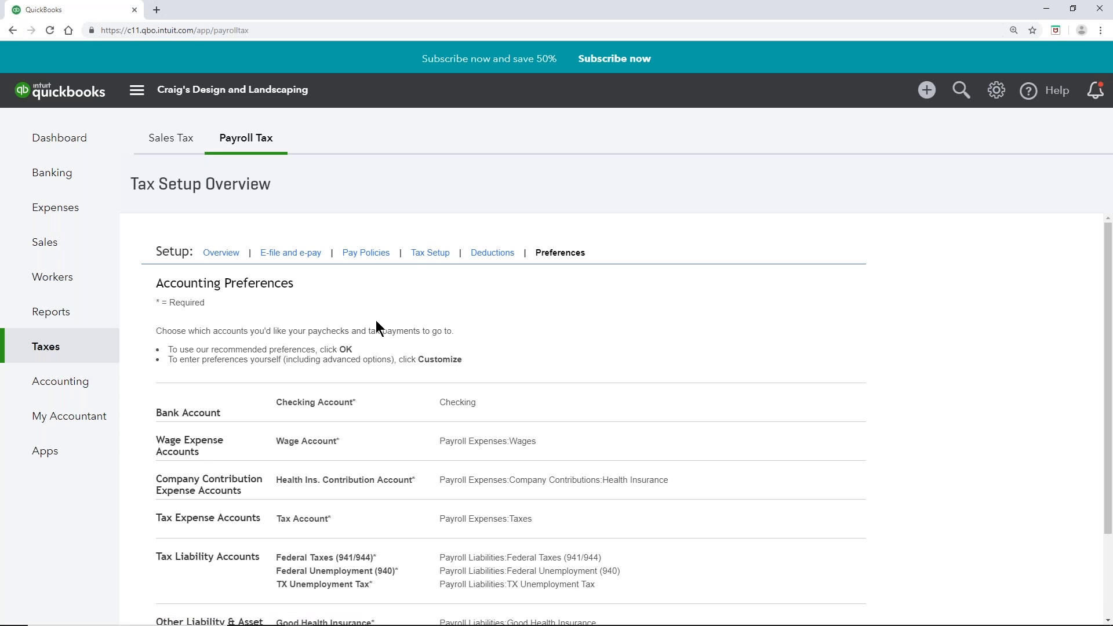
scroll(508, 381, down, 2)
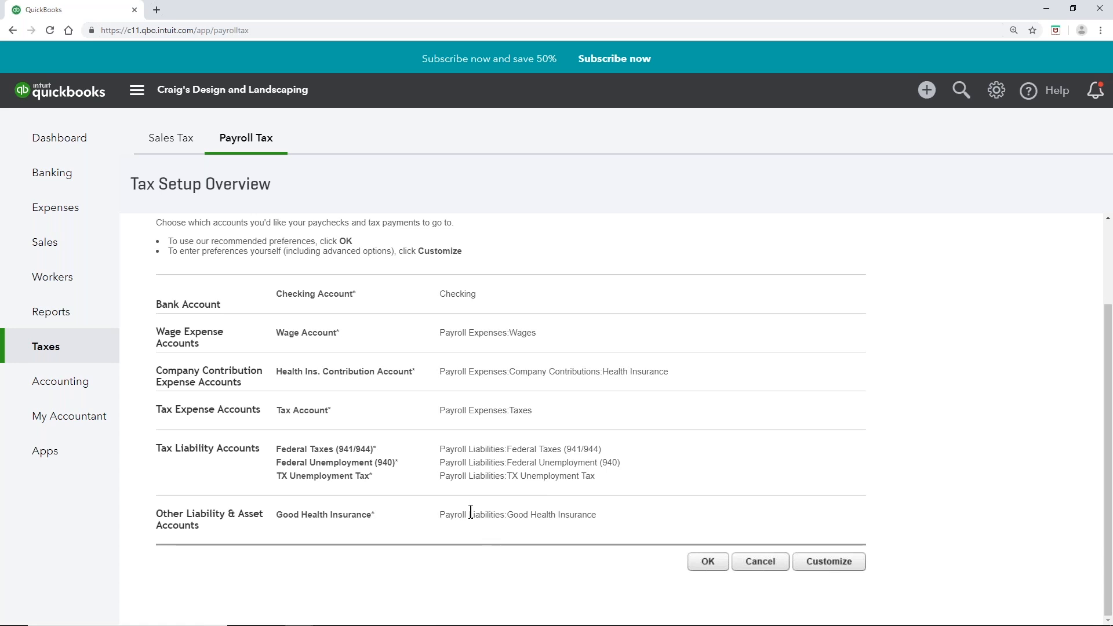
Step: Edit the account mappings so Good Health Insurance posts to Payroll Liabilities:Good Health Insurance, and save
click(850, 565)
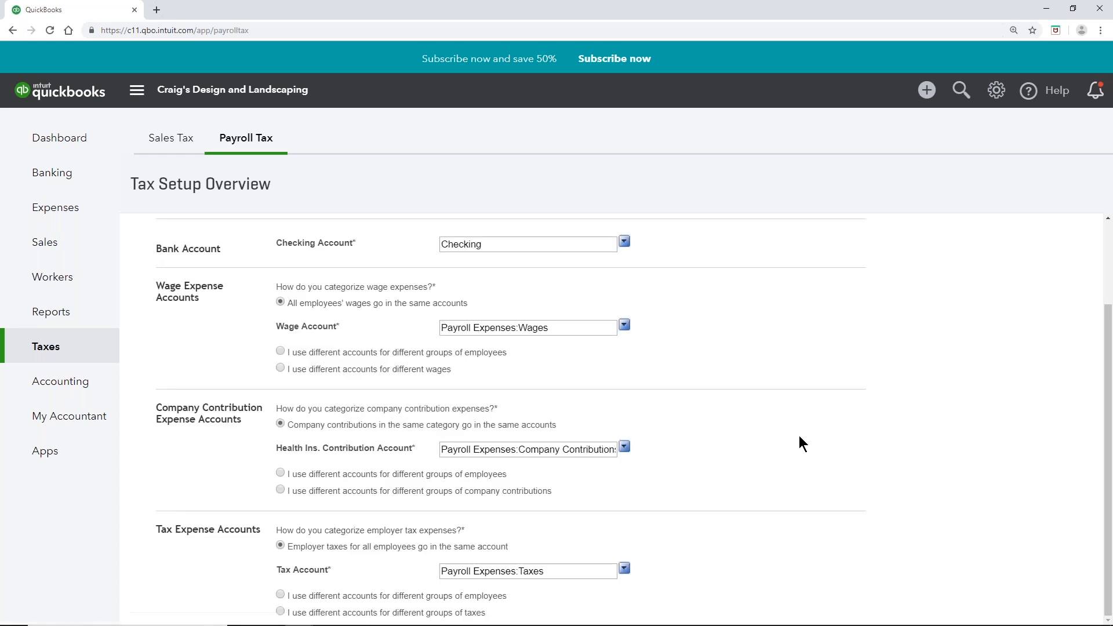
scroll(799, 444, down, 2)
scroll(799, 444, up, 2)
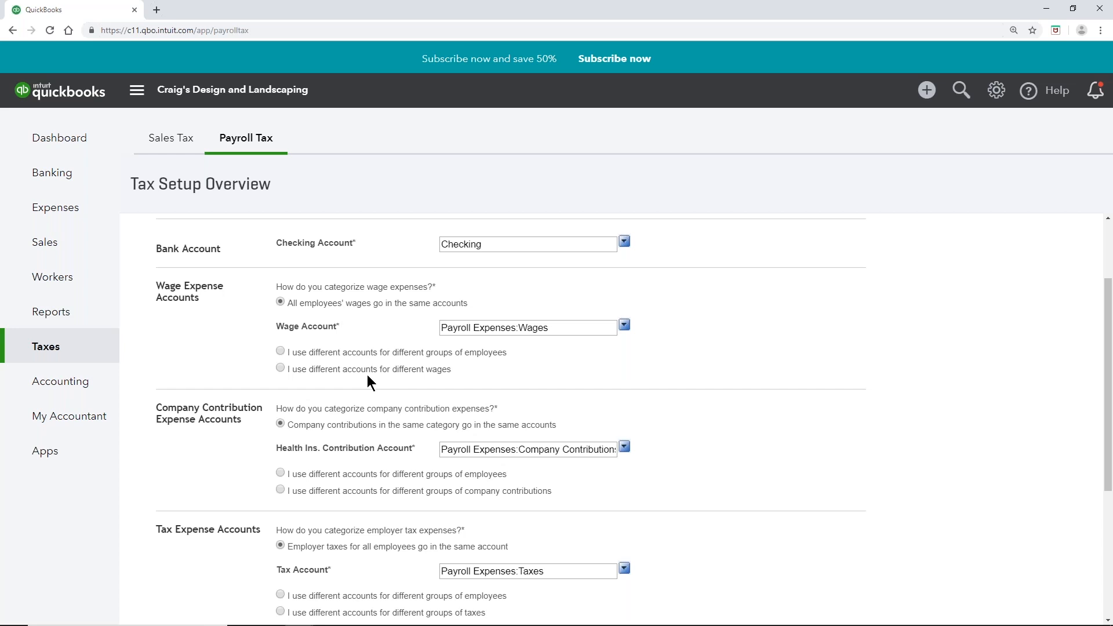
scroll(368, 374, down, 1)
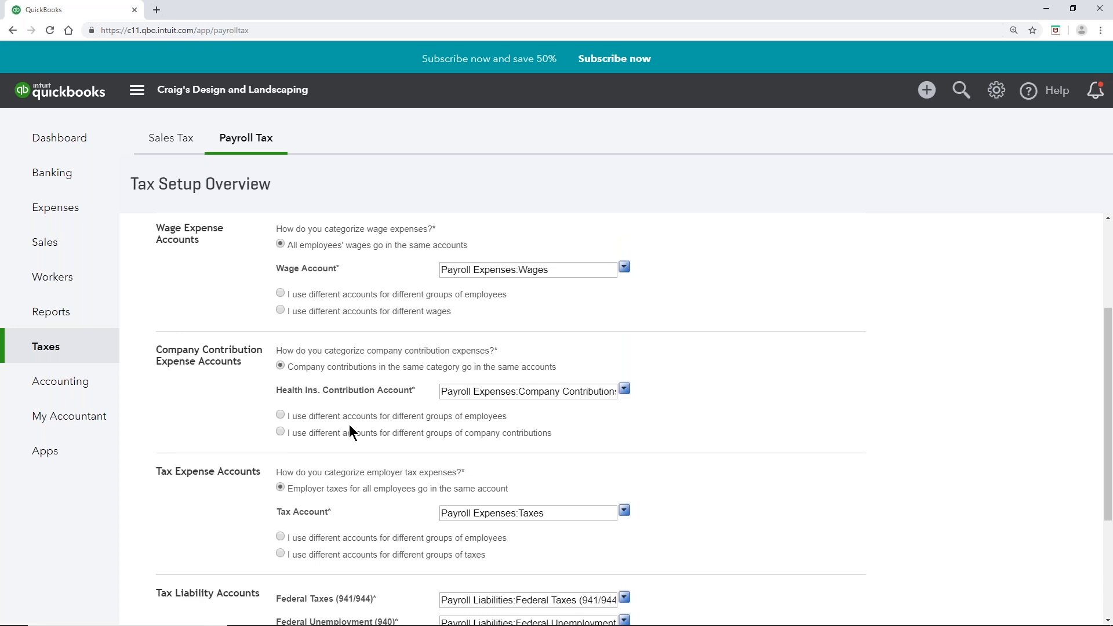
scroll(354, 425, down, 2)
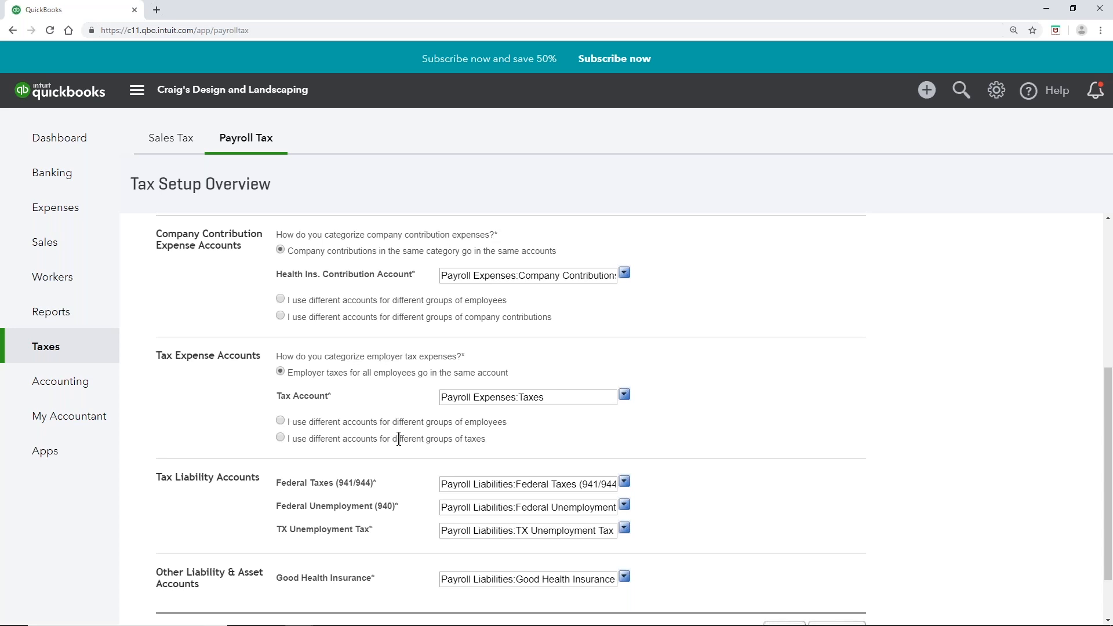
scroll(399, 439, down, 2)
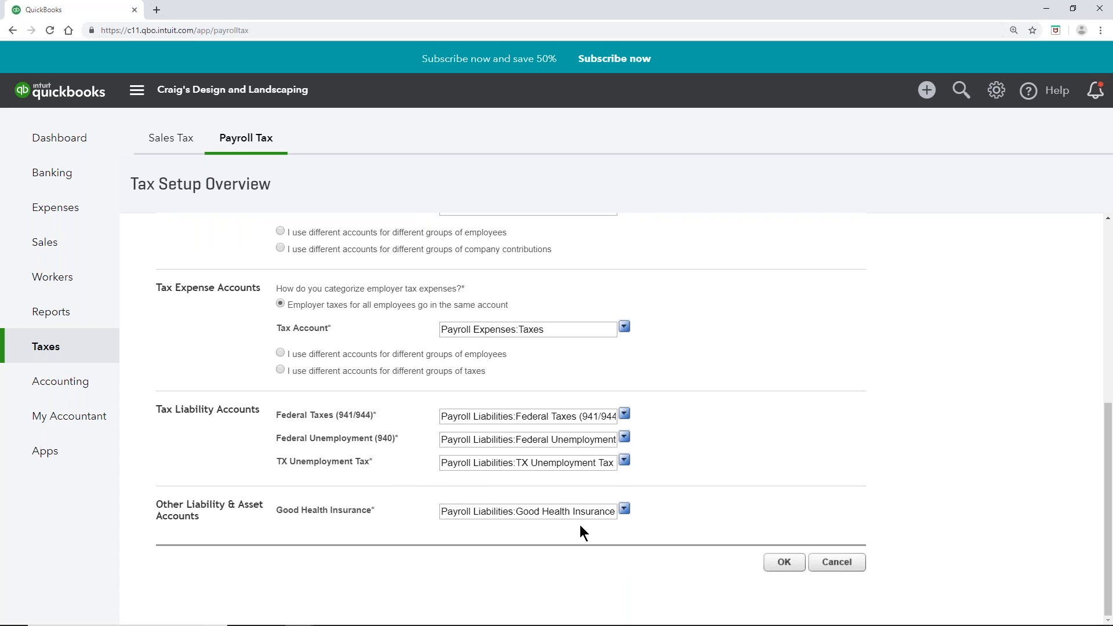
click(783, 562)
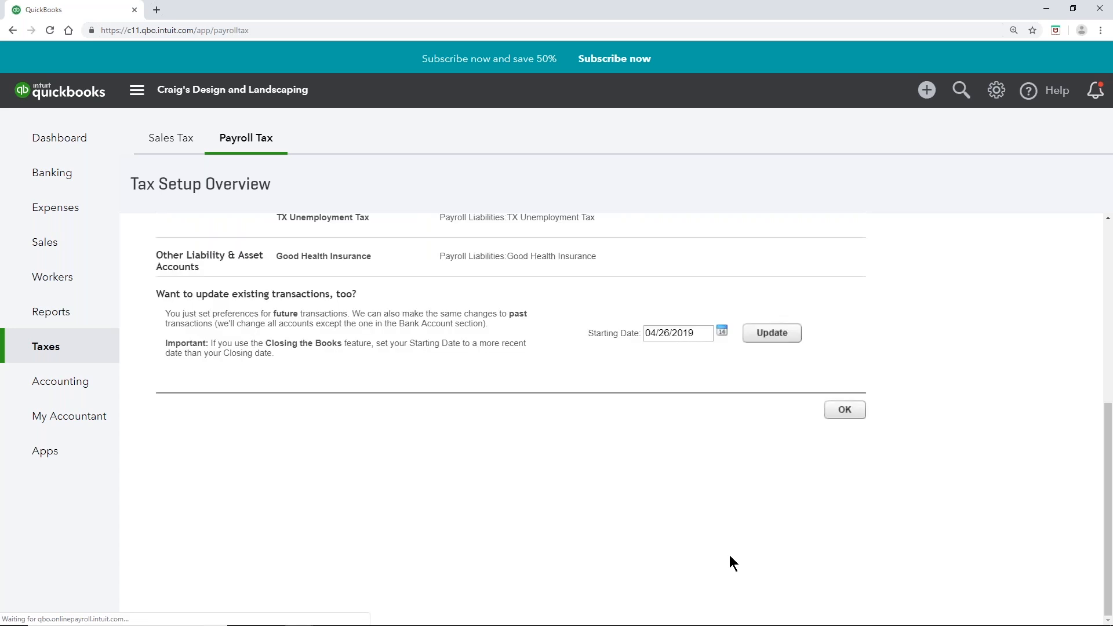
click(852, 410)
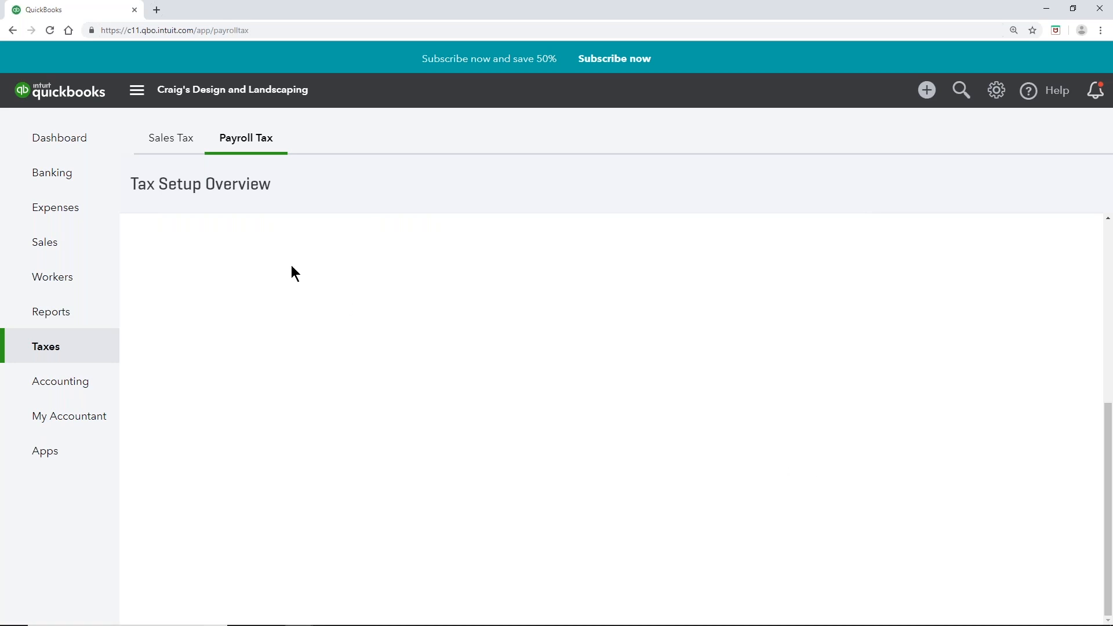
Step: List taxes due under Pay Taxes and start the $211.28 Federal Taxes (941/944) payment
click(235, 142)
click(235, 146)
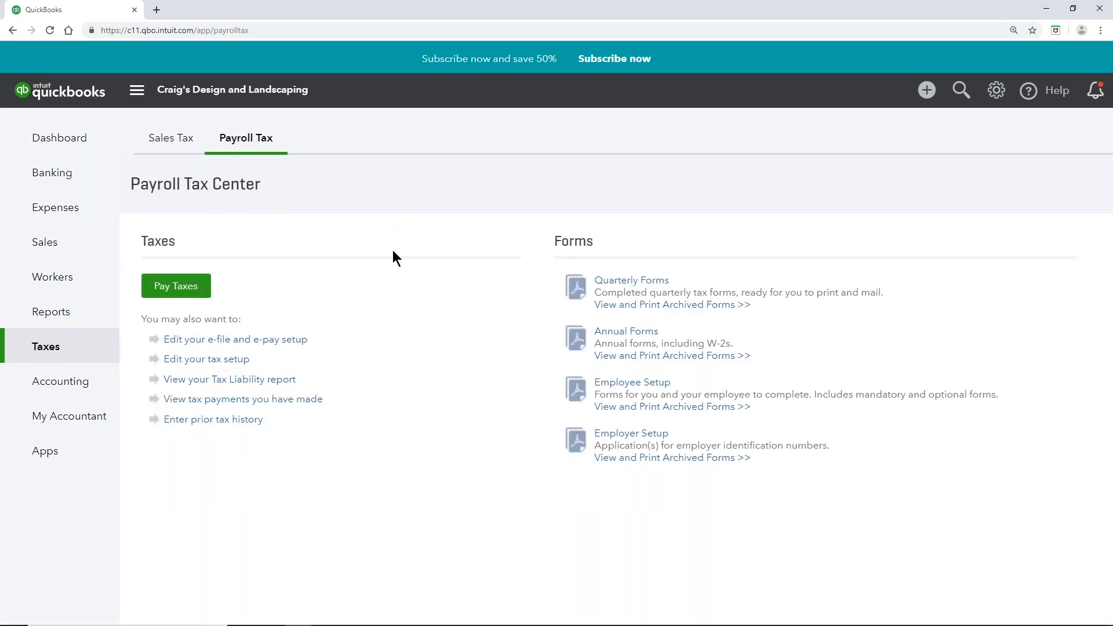
click(202, 292)
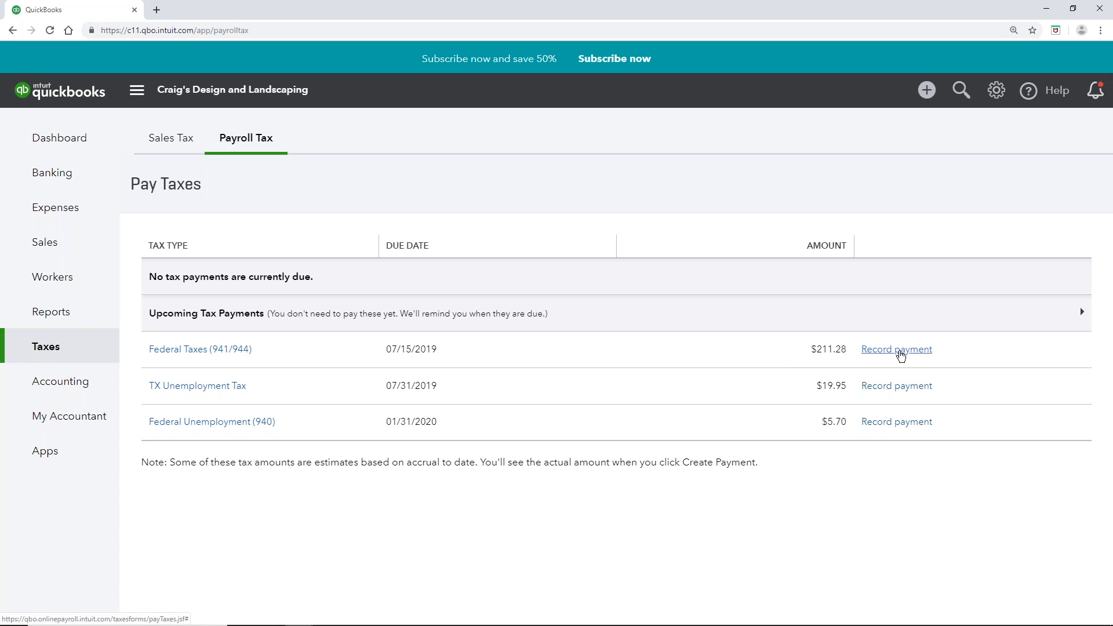
click(901, 356)
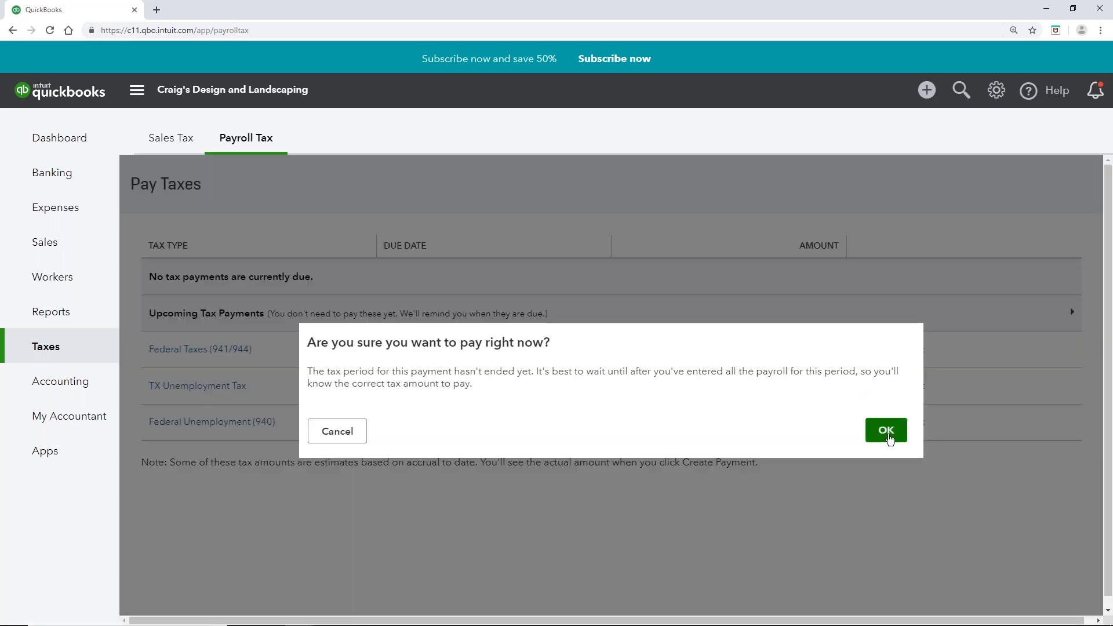
Step: Accept the early-payment warning and record the $211.28 federal tax payment without printing the form
click(890, 439)
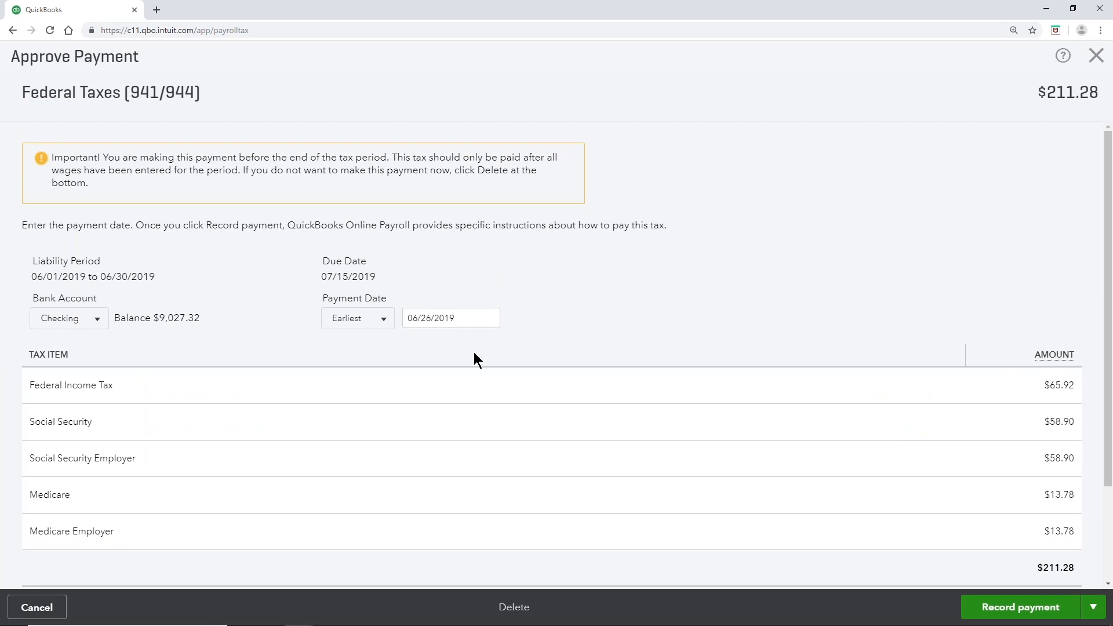
scroll(474, 353, down, 2)
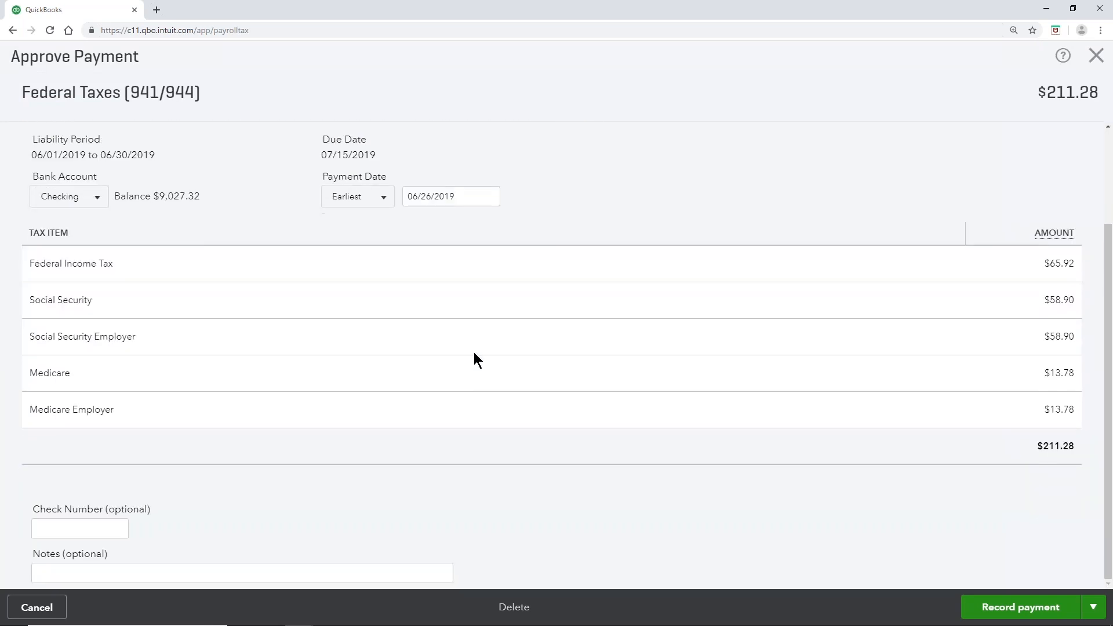
scroll(475, 352, up, 2)
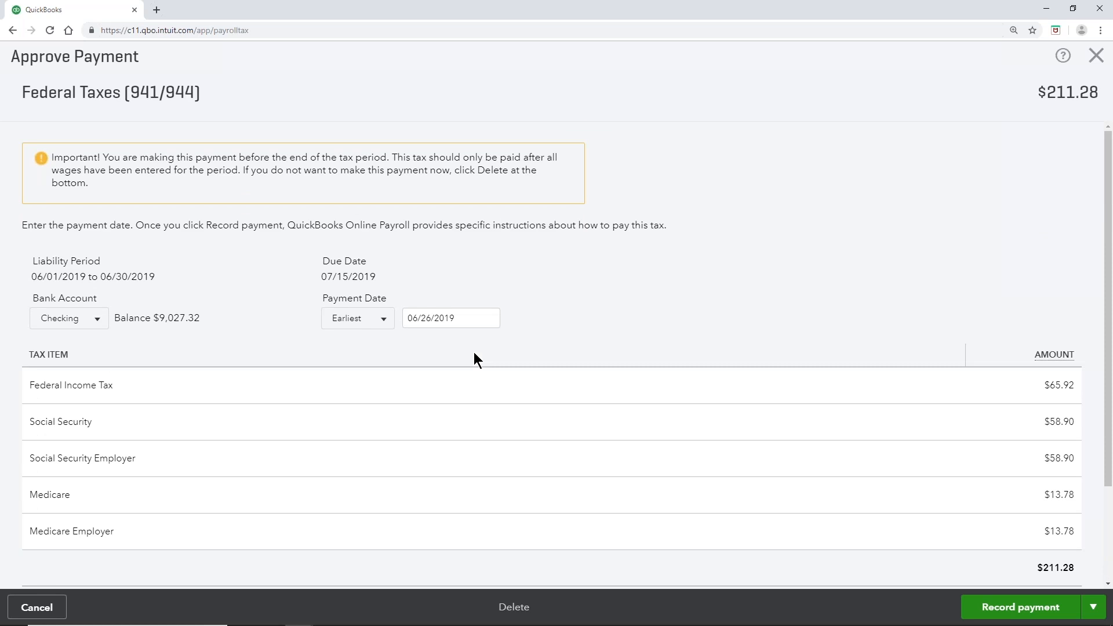
click(1035, 613)
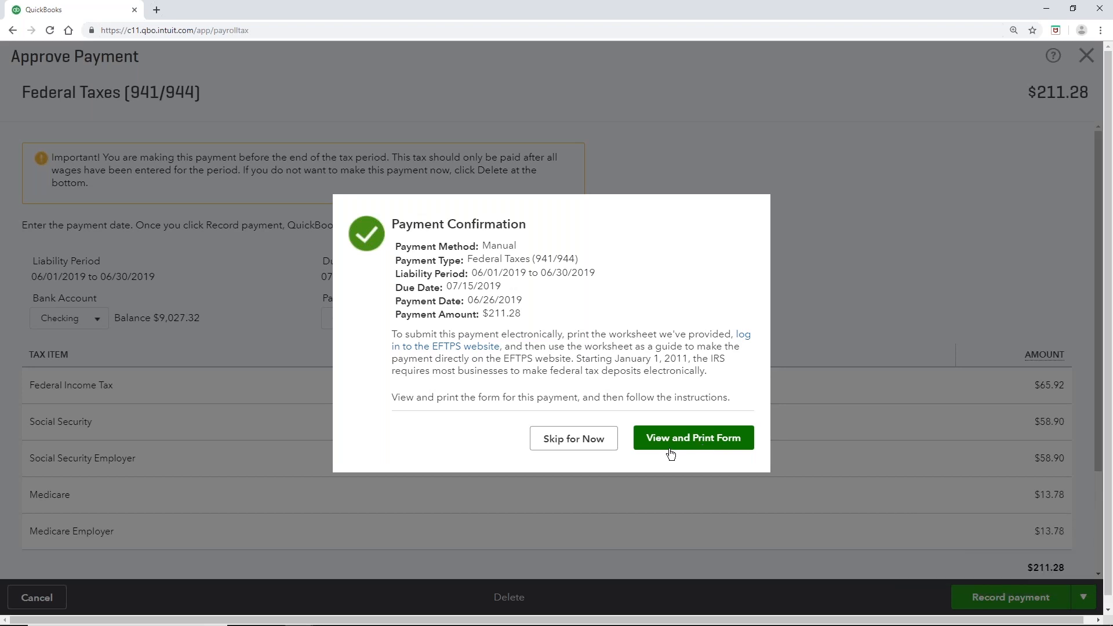
click(589, 442)
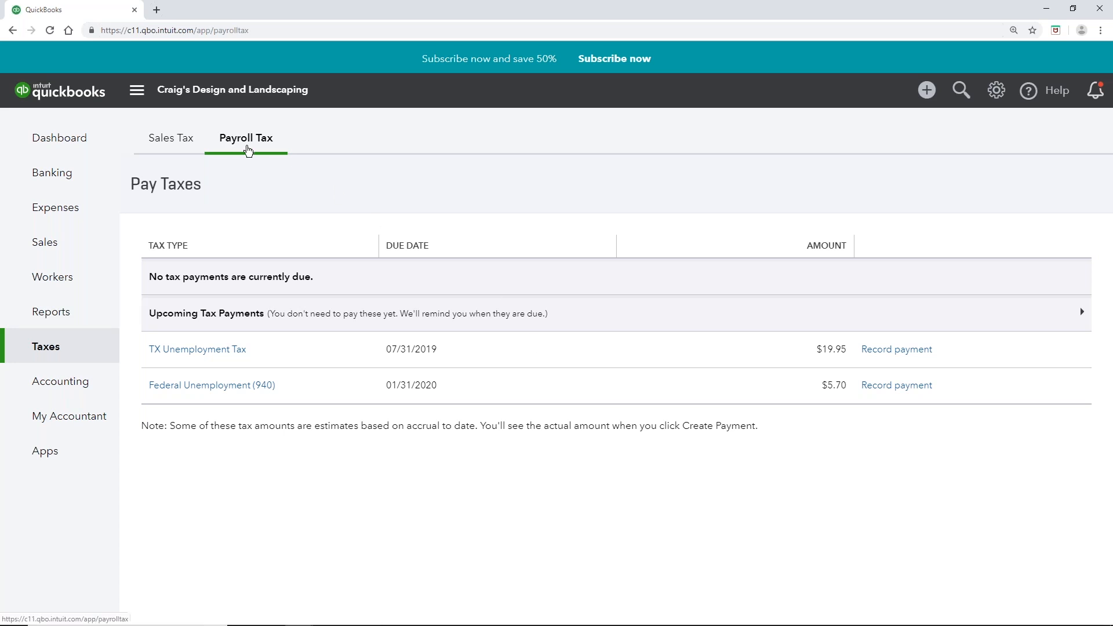
click(248, 151)
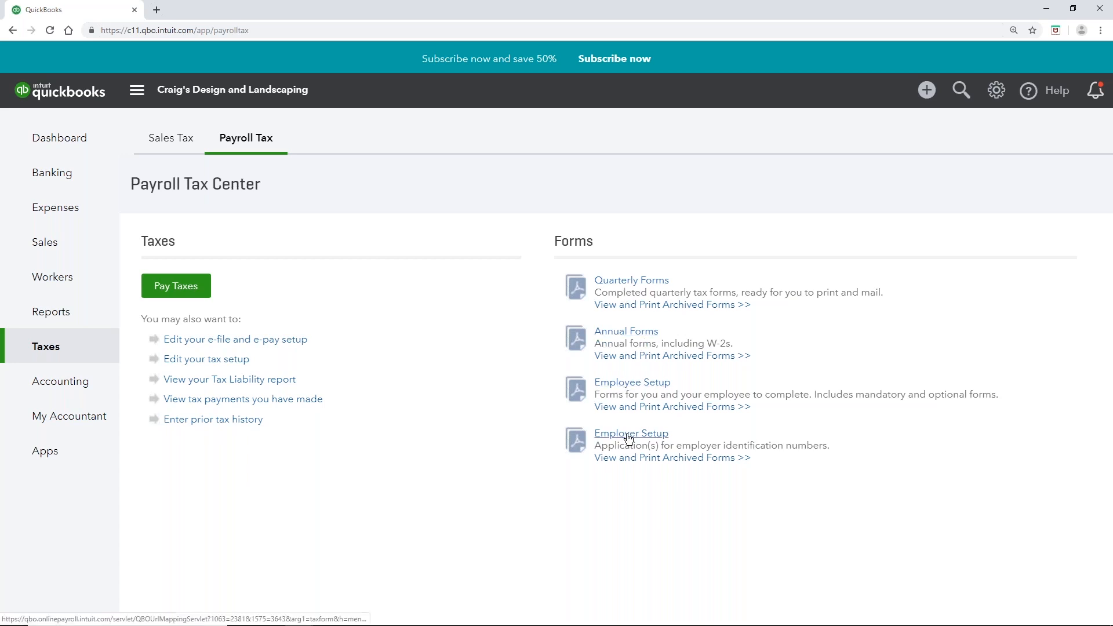
Step: Open the 04/01–06/30/2019 Form 941 quarterly return and view it as a PDF
click(630, 283)
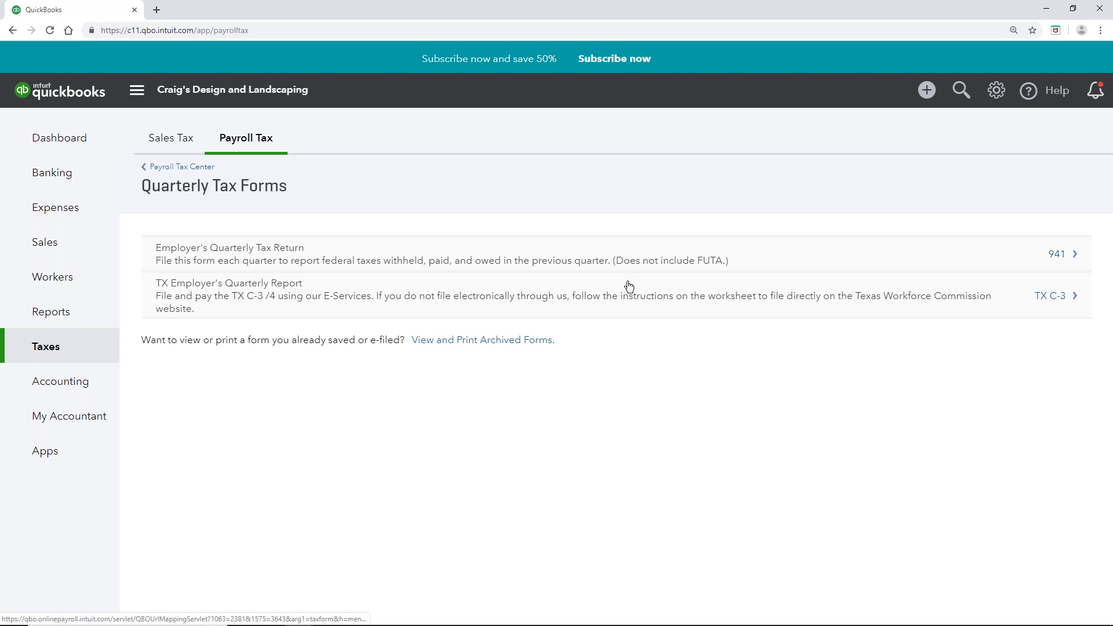
click(1060, 256)
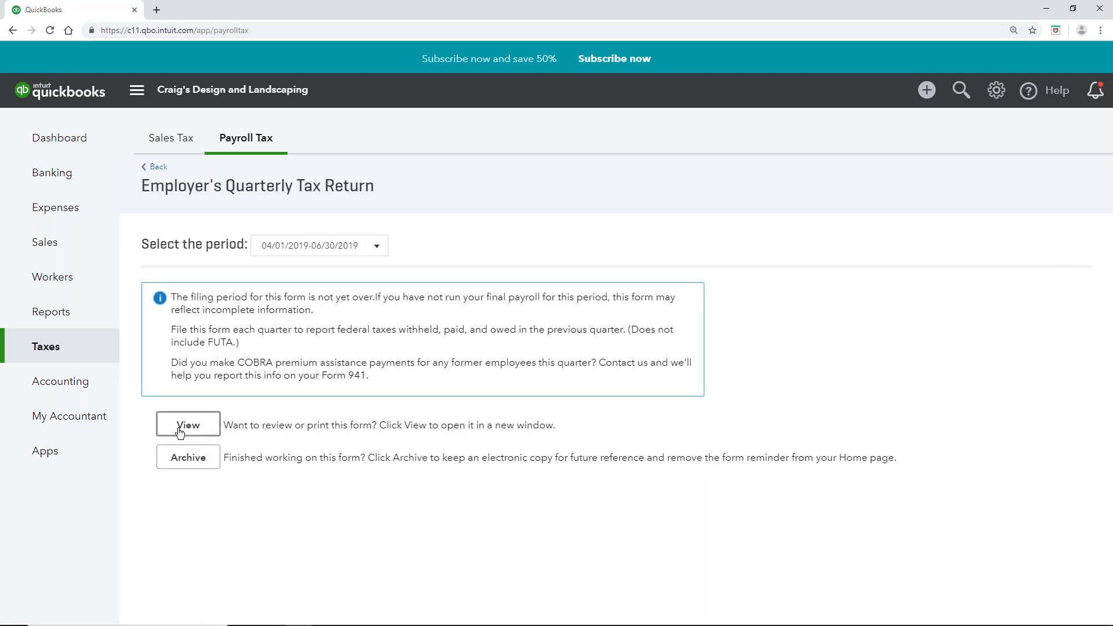
click(198, 432)
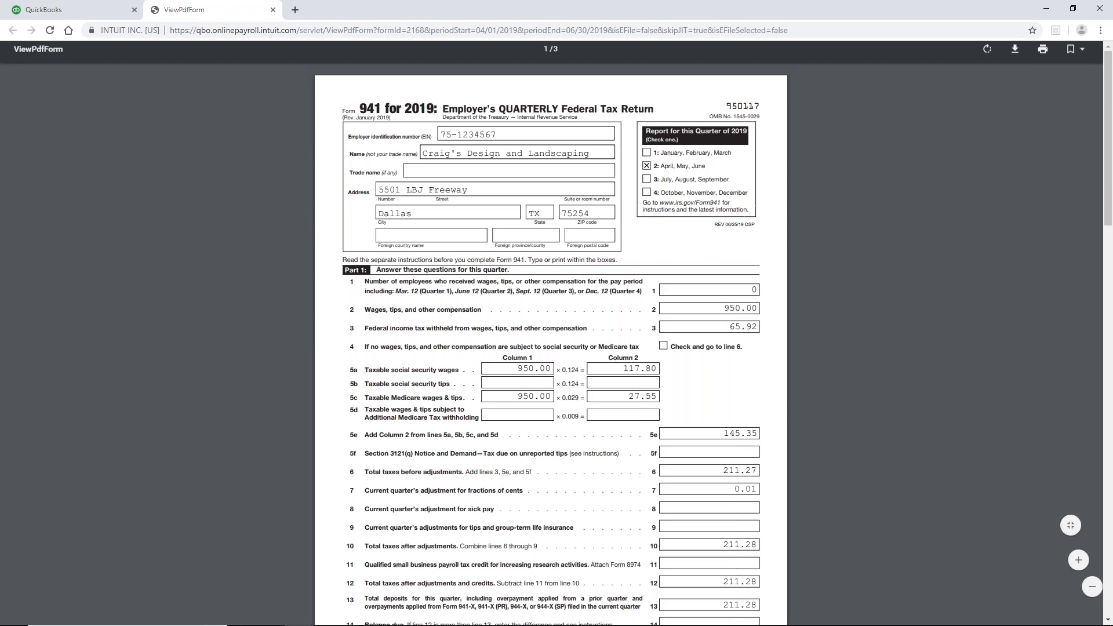
click(94, 13)
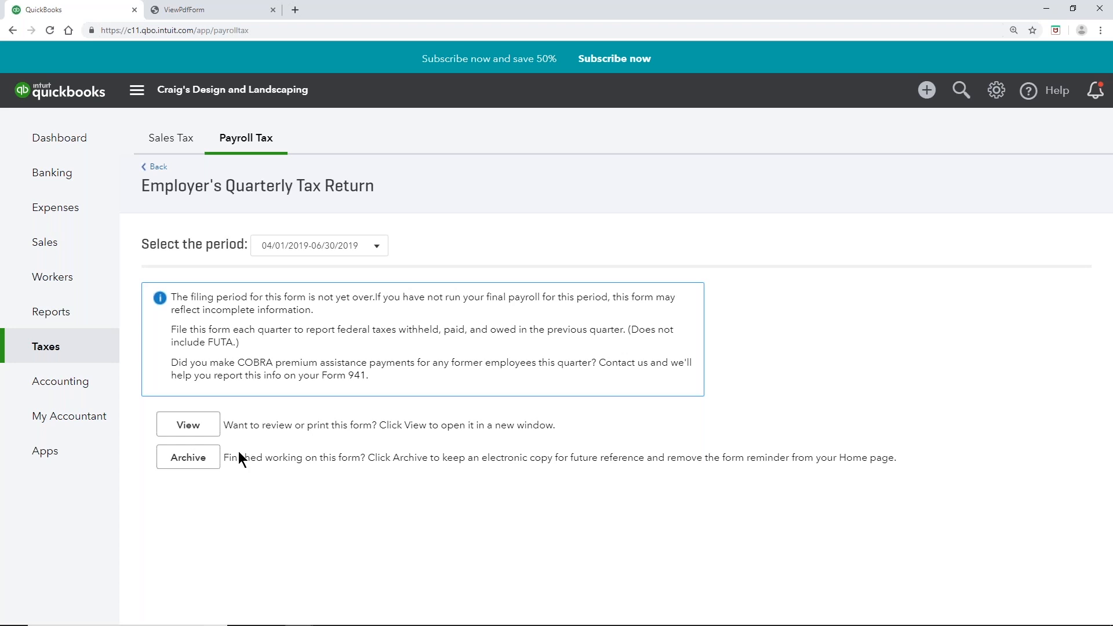
Step: Scroll through the Form 941 PDF down to its filing instructions
click(189, 10)
scroll(551, 348, down, 3)
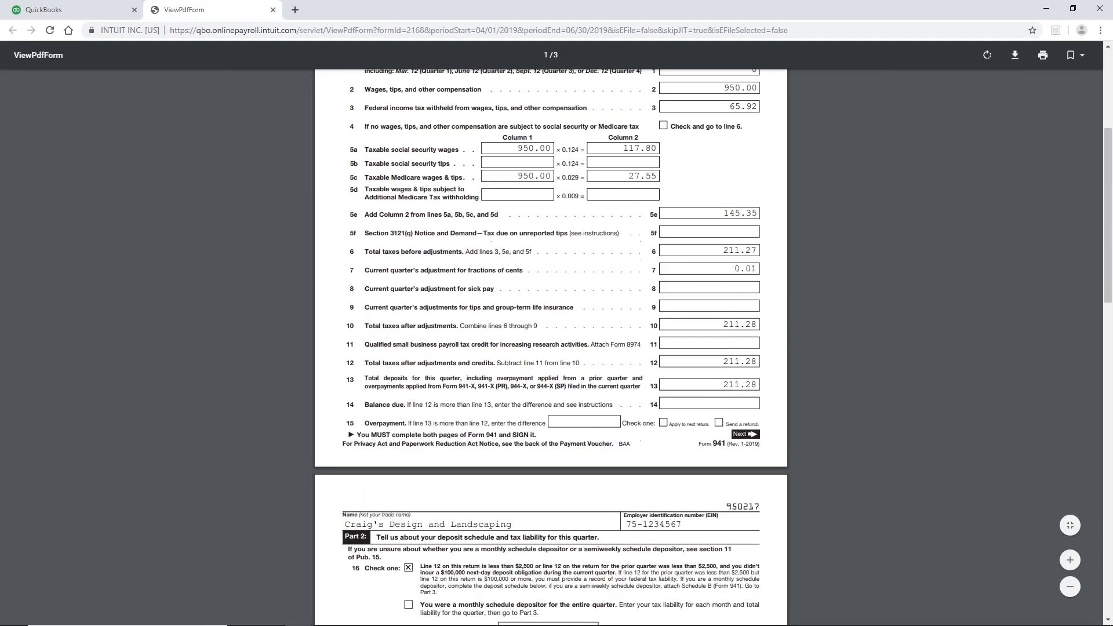
scroll(412, 411, down, 15)
scroll(413, 412, down, 1)
scroll(413, 412, down, 4)
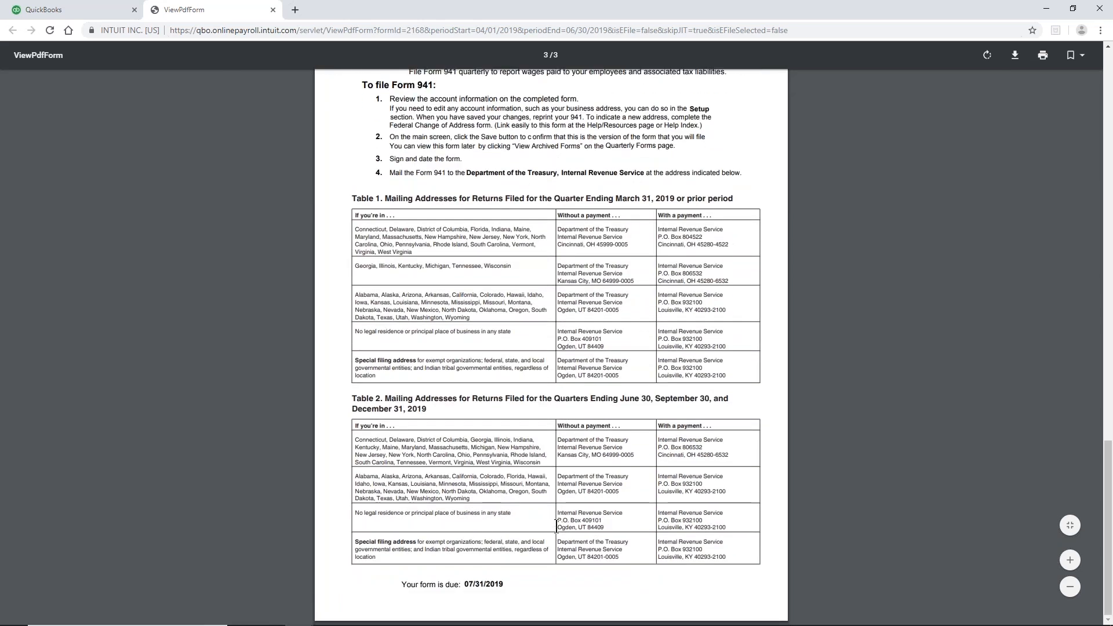
Step: Return to QuickBooks and go back through the quarterly forms list to the Payroll Tax Center
click(70, 16)
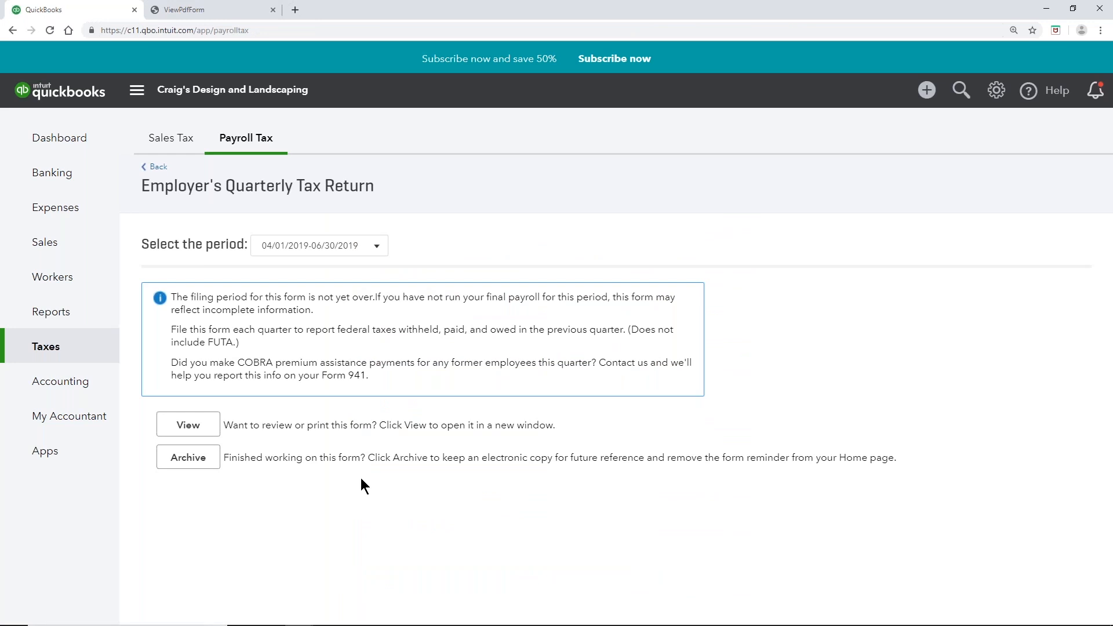
click(156, 167)
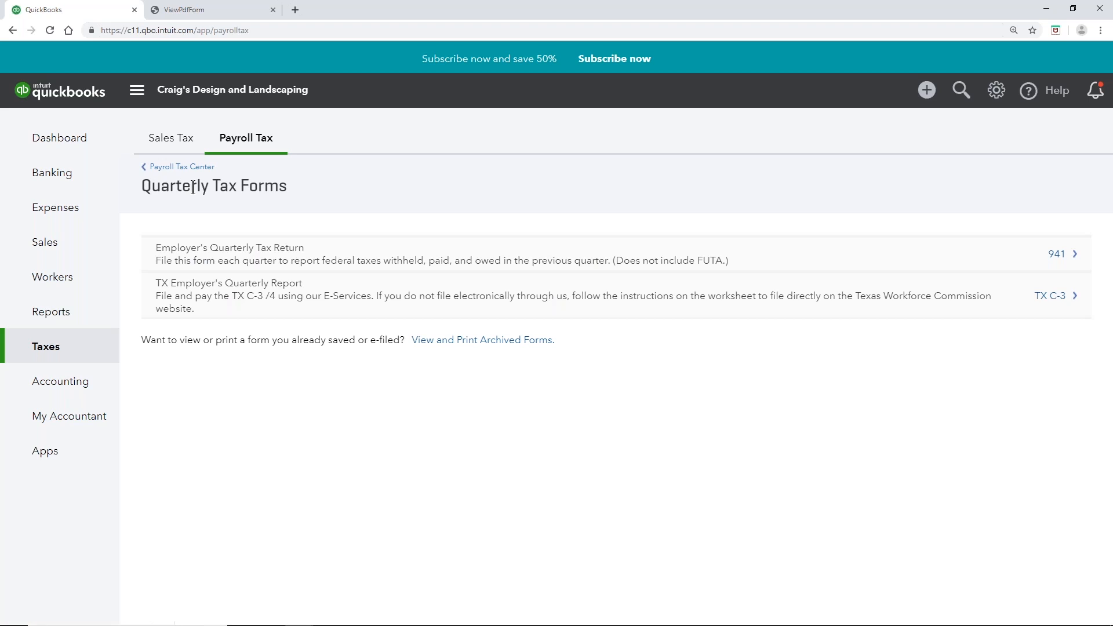
click(179, 167)
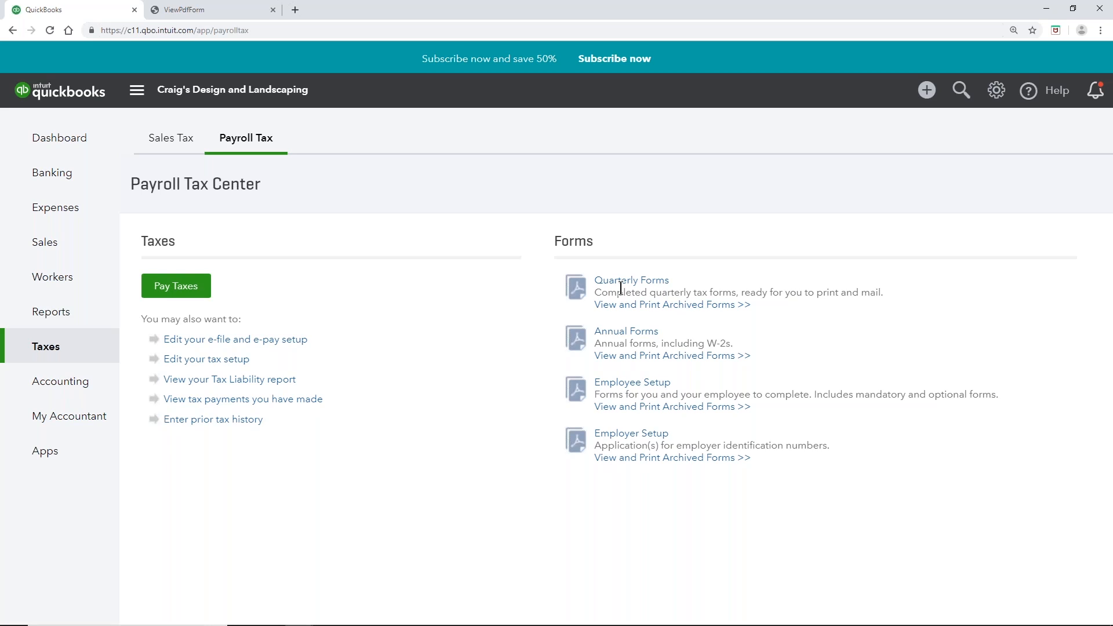
Step: Open the Annual Forms list showing forms 940, 944, W-2 and W-3
click(613, 335)
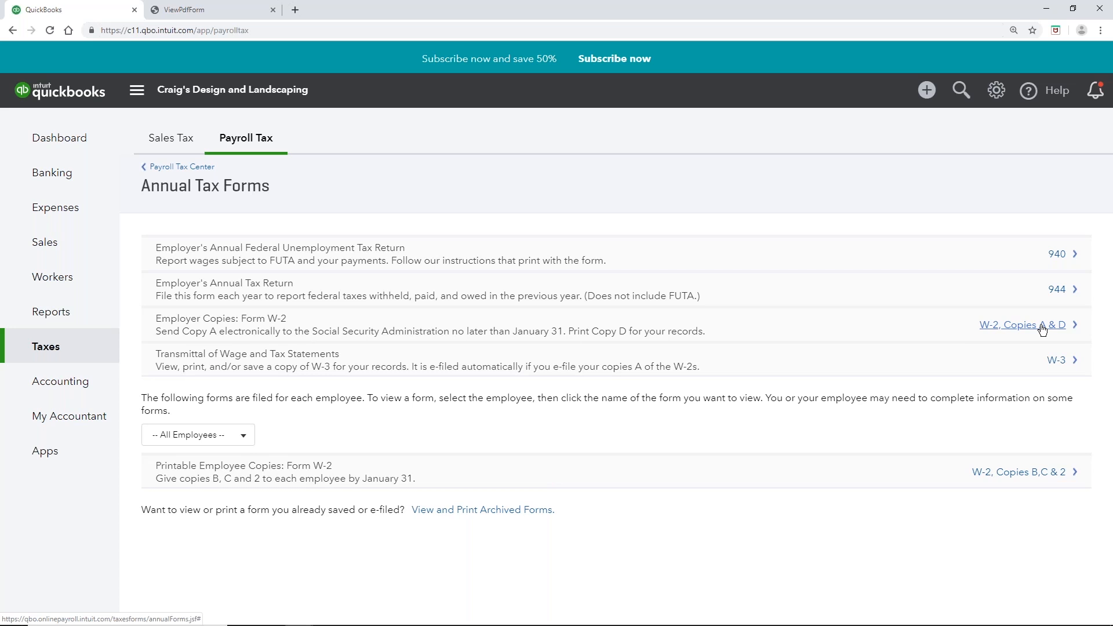
Step: Browse the Employee Setup and Employer Setup forms, returning to the Payroll Tax Center after each
click(184, 168)
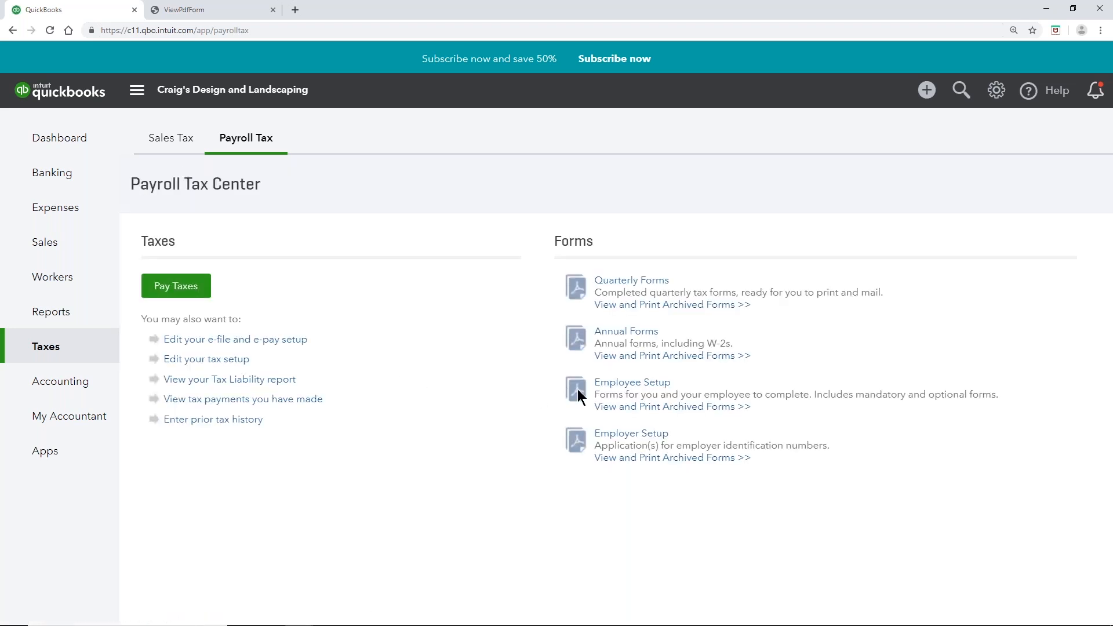
click(606, 385)
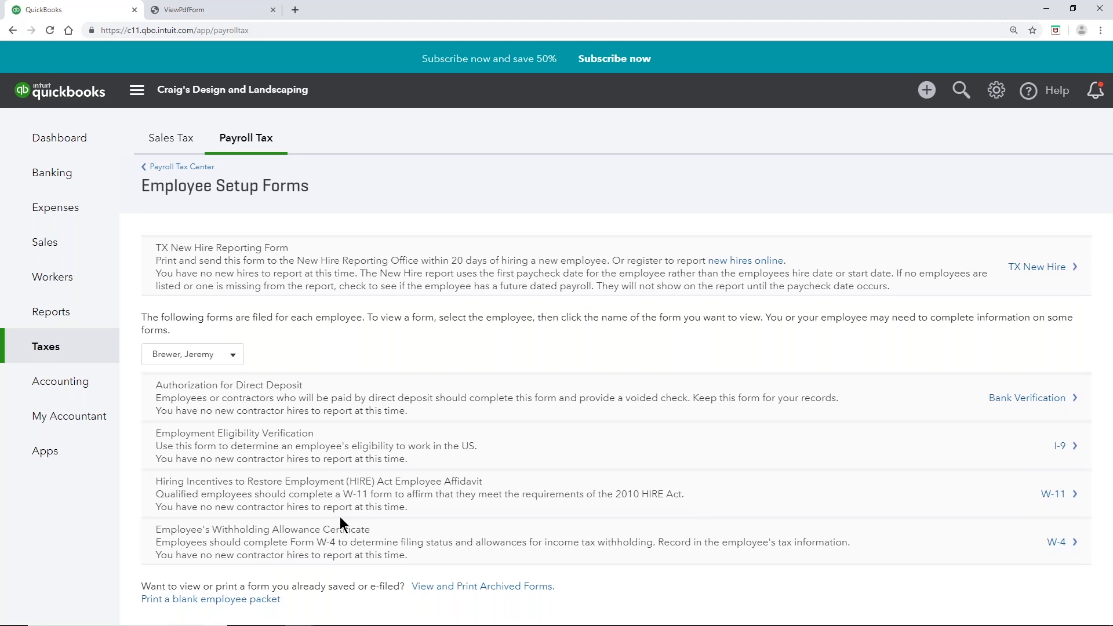
click(203, 170)
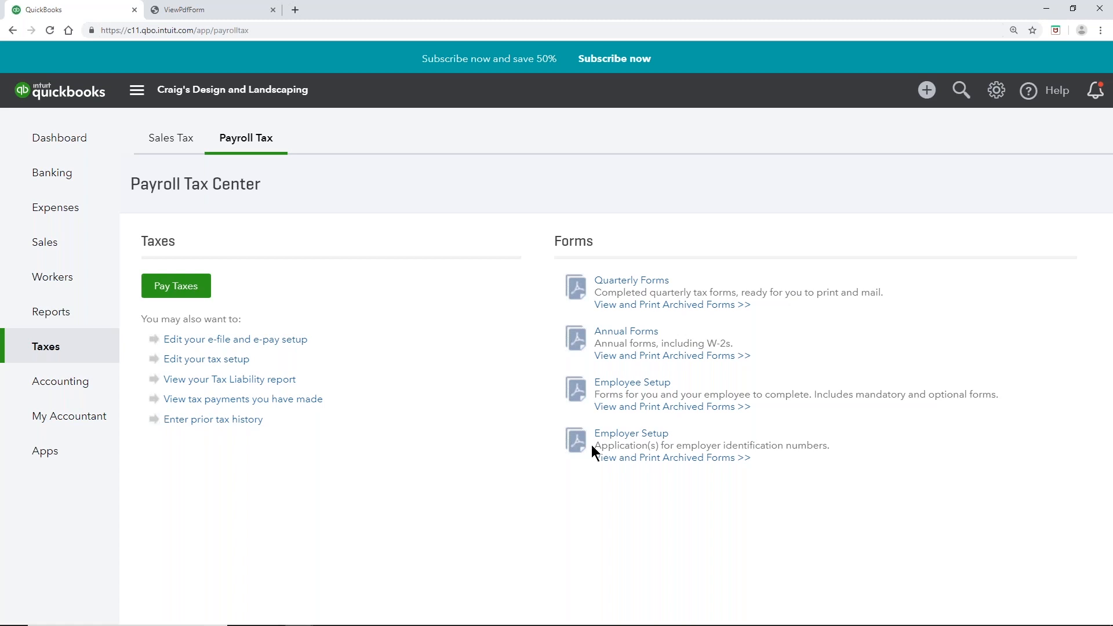
click(618, 435)
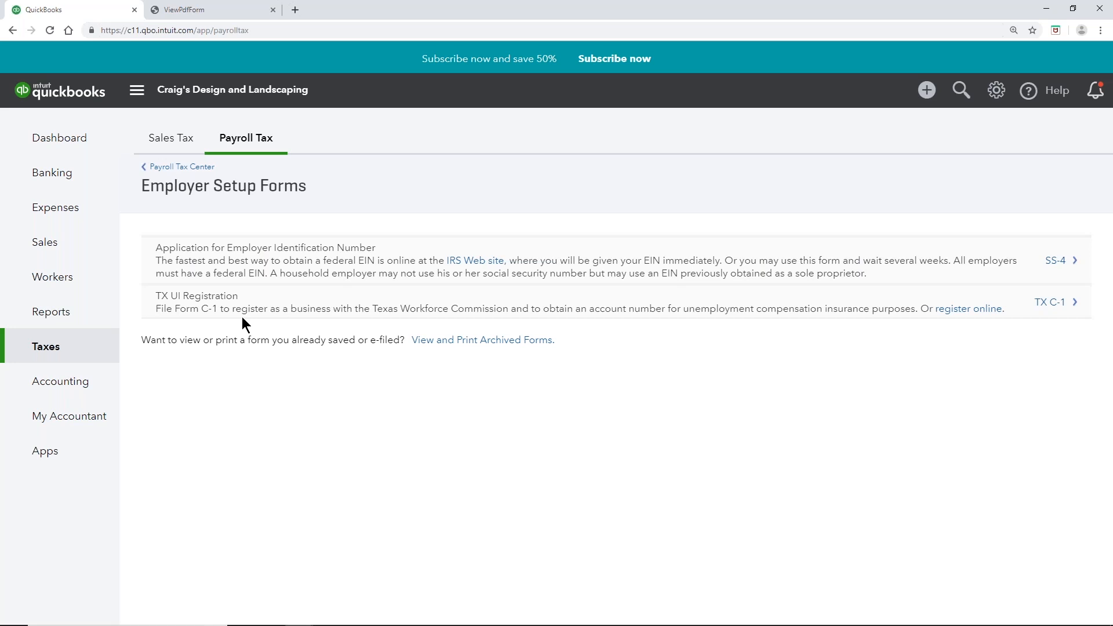
click(194, 168)
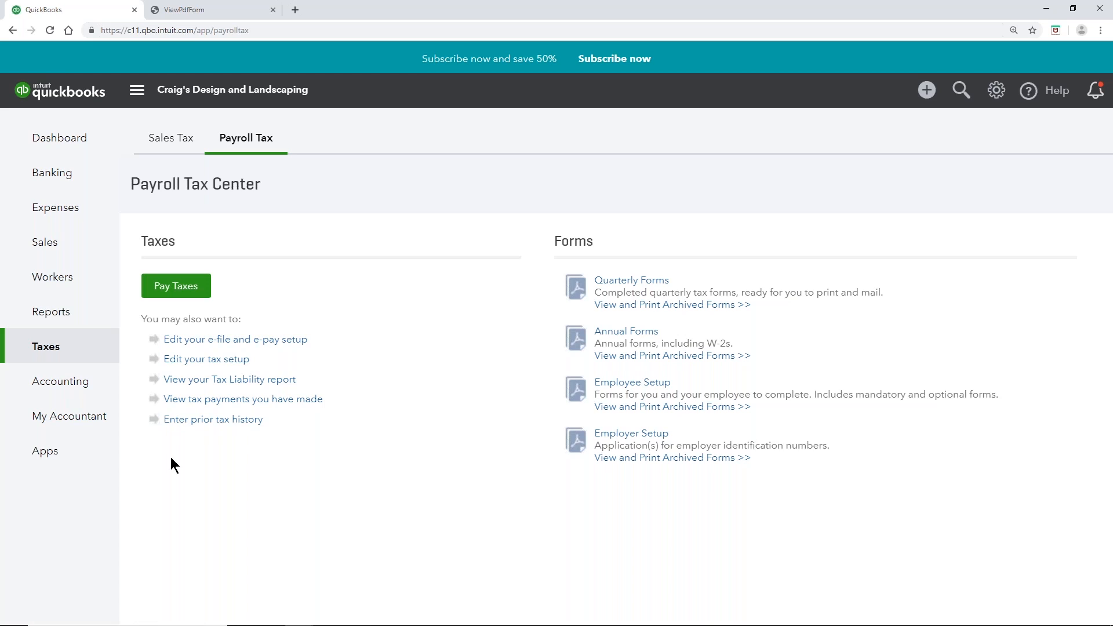
mouse_move(62, 386)
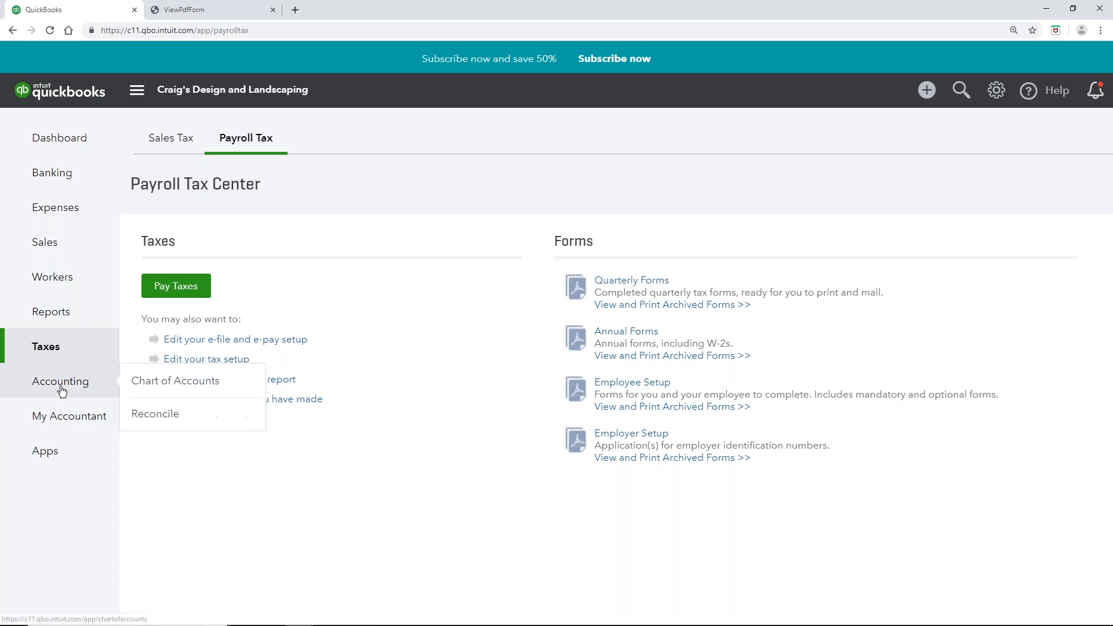
Step: Check Payroll Liabilities balances (5.70, 70.00, 19.95) in the Chart of Accounts, then bring up + Create
click(184, 394)
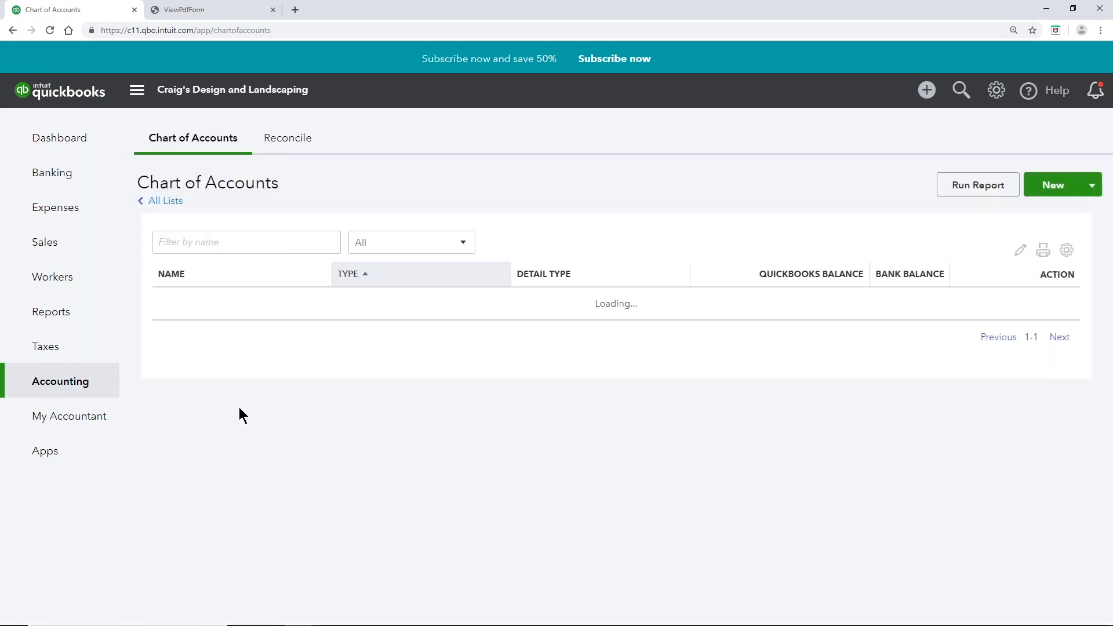
scroll(239, 407, down, 1)
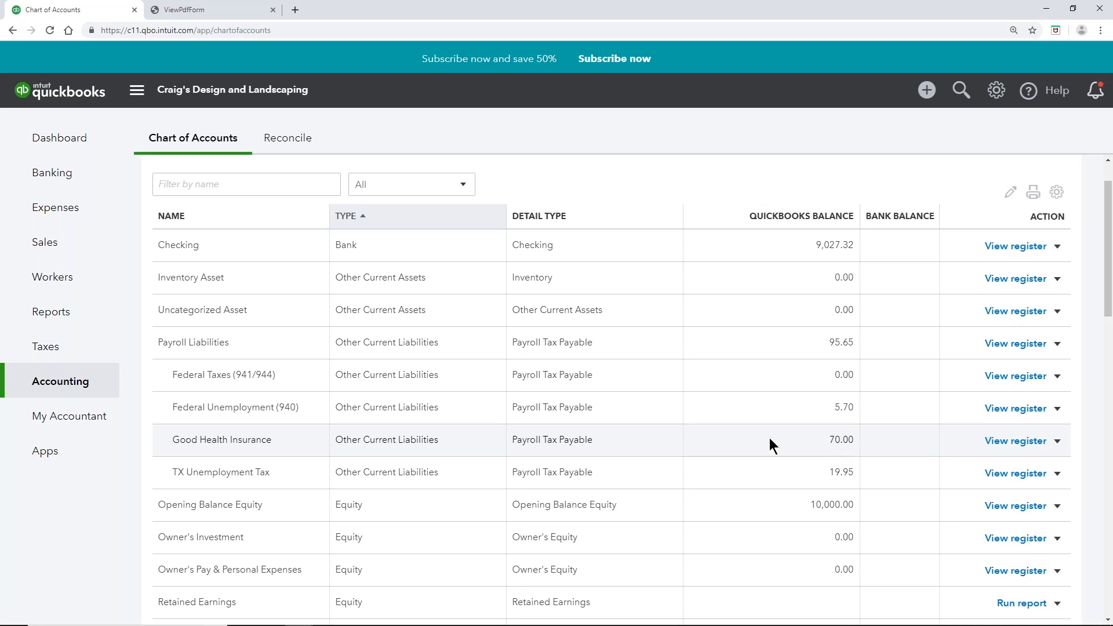
mouse_move(46, 359)
click(937, 90)
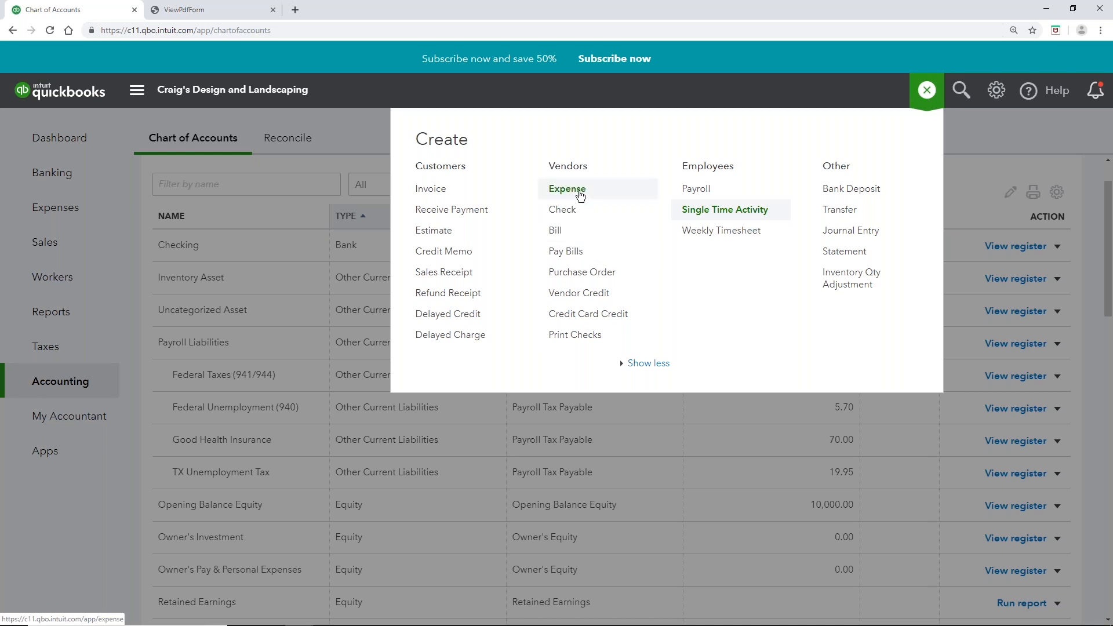
Step: Start a new expense with new vendor 'Good health Insurance' as the payee
click(580, 195)
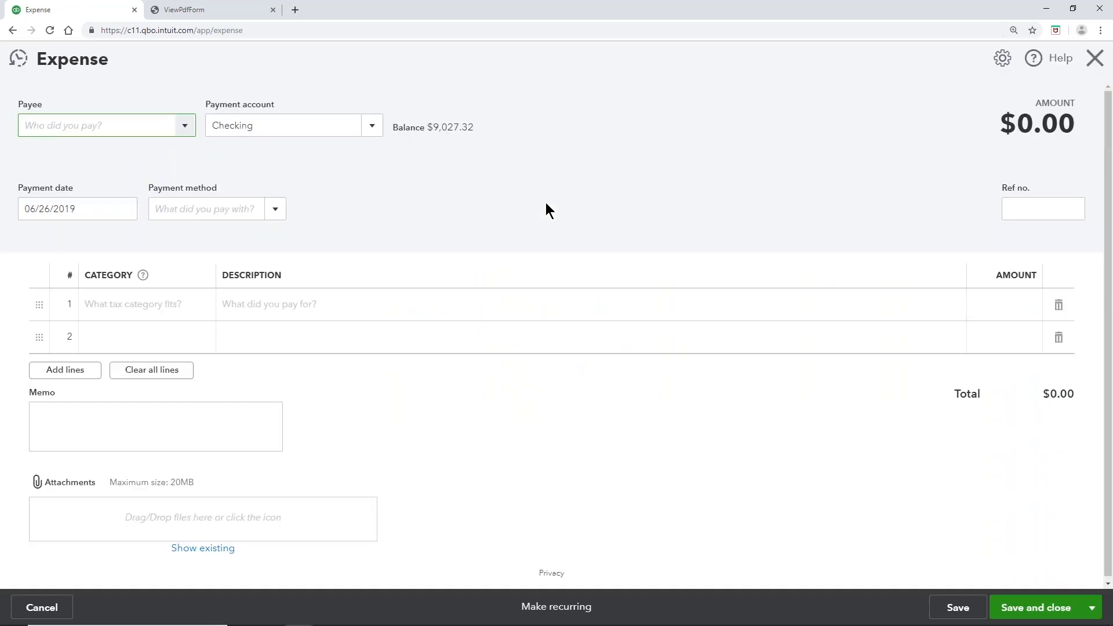
click(145, 121)
text(Good health Insurance)
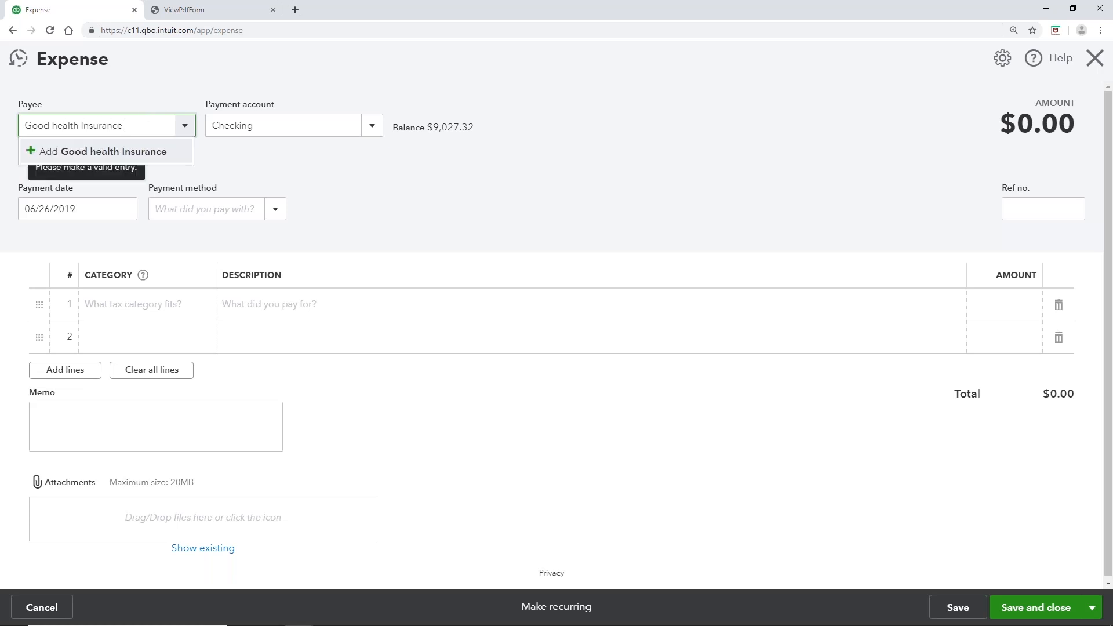
click(161, 151)
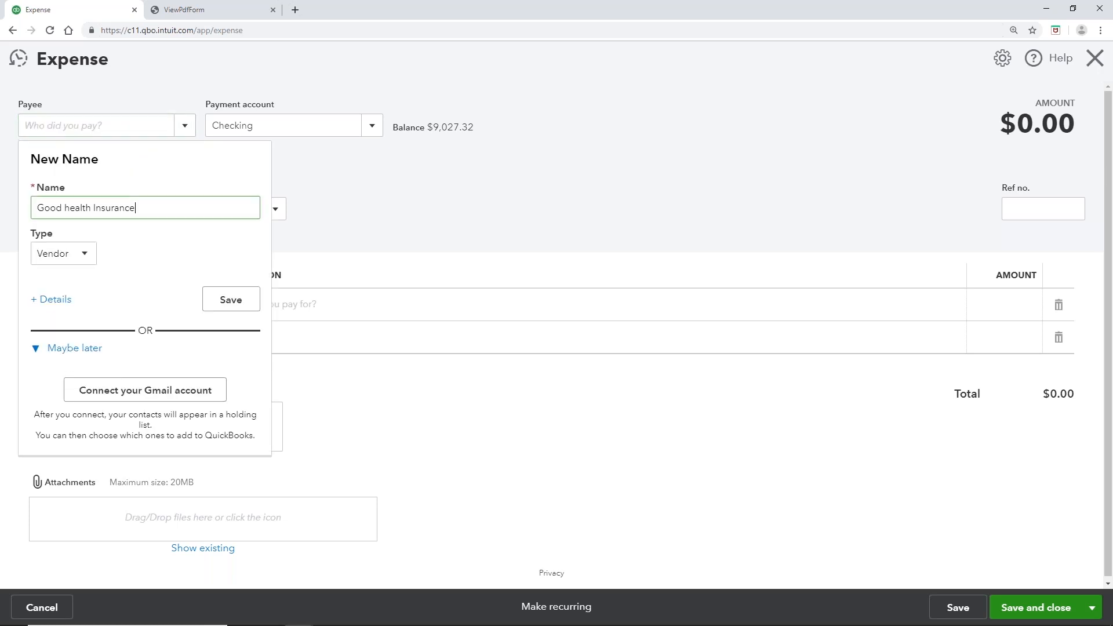
click(229, 301)
Step: Charge line 1 to Payroll Liabilities:Good Health Insurance for $70.00
click(154, 307)
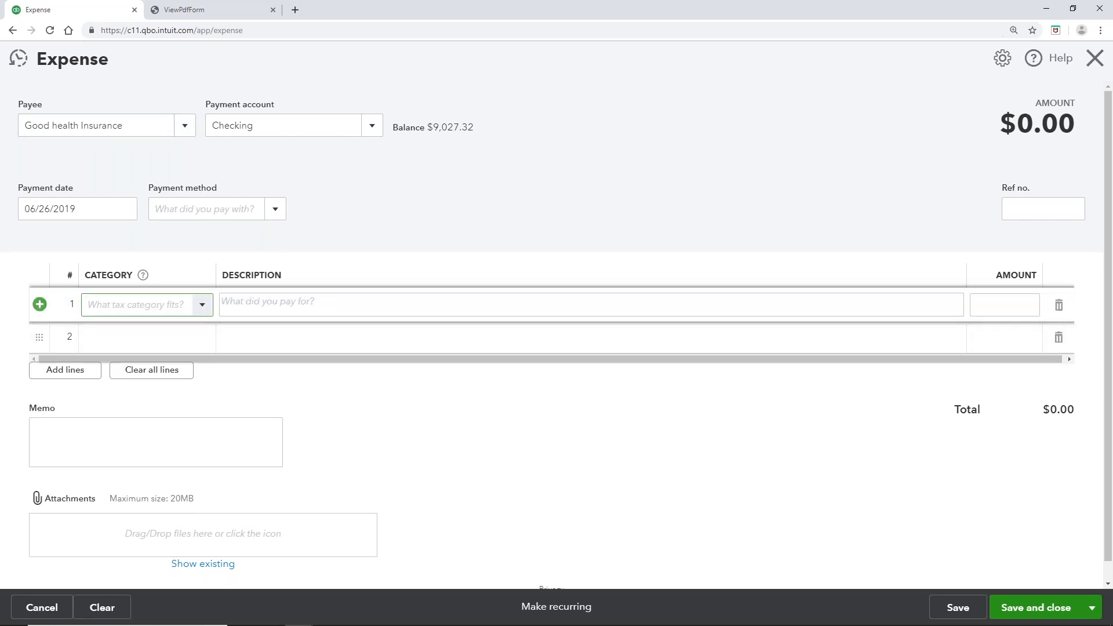
click(203, 305)
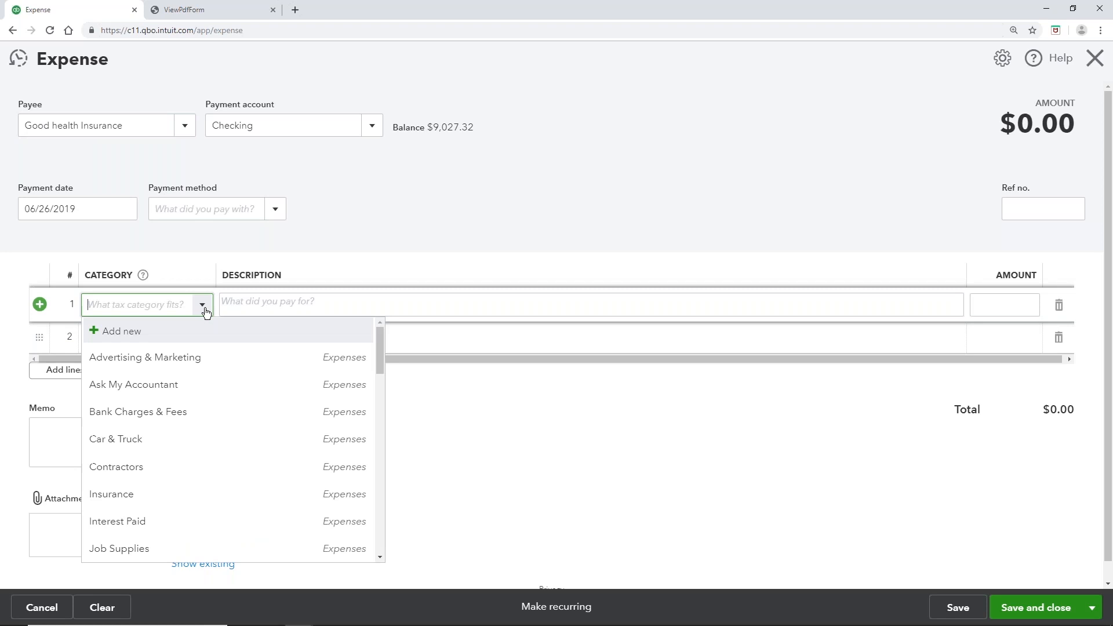
scroll(187, 425, down, 6)
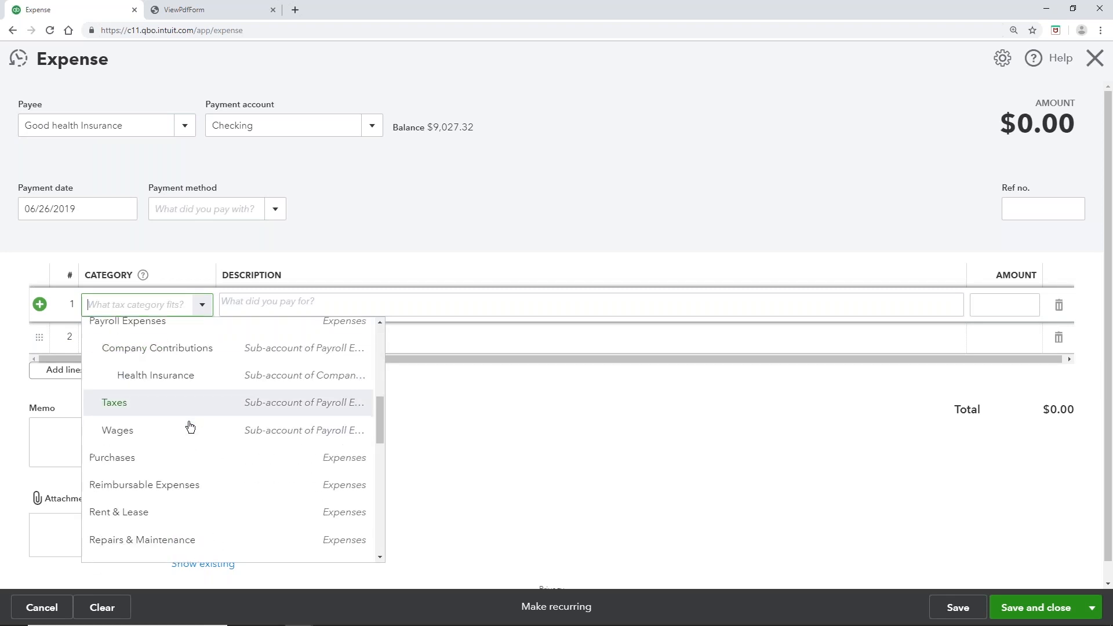
scroll(190, 427, down, 6)
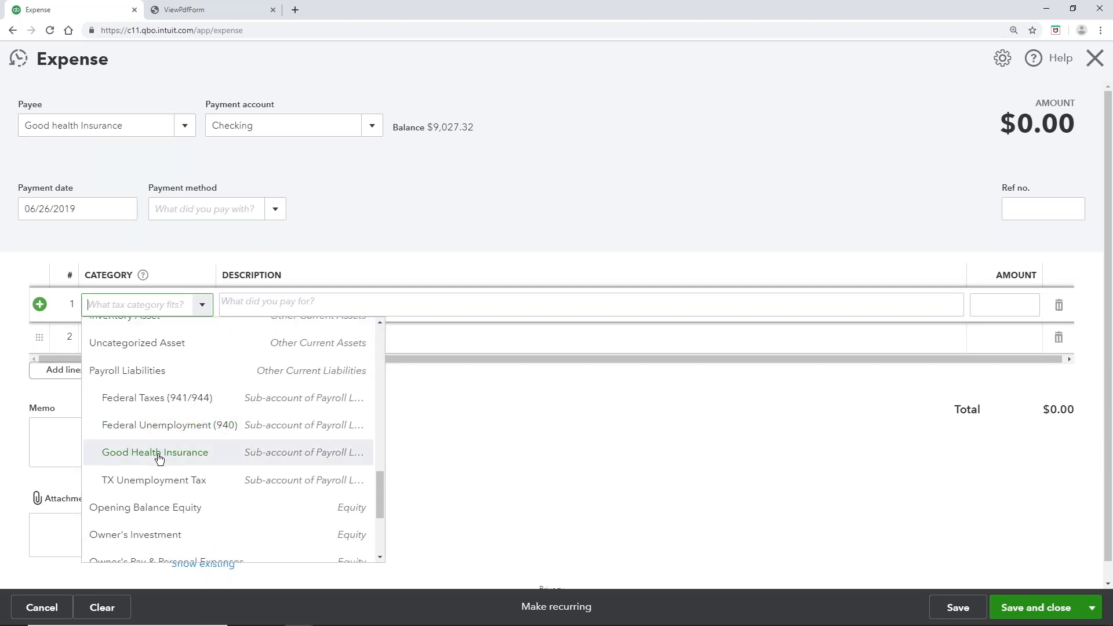
click(167, 461)
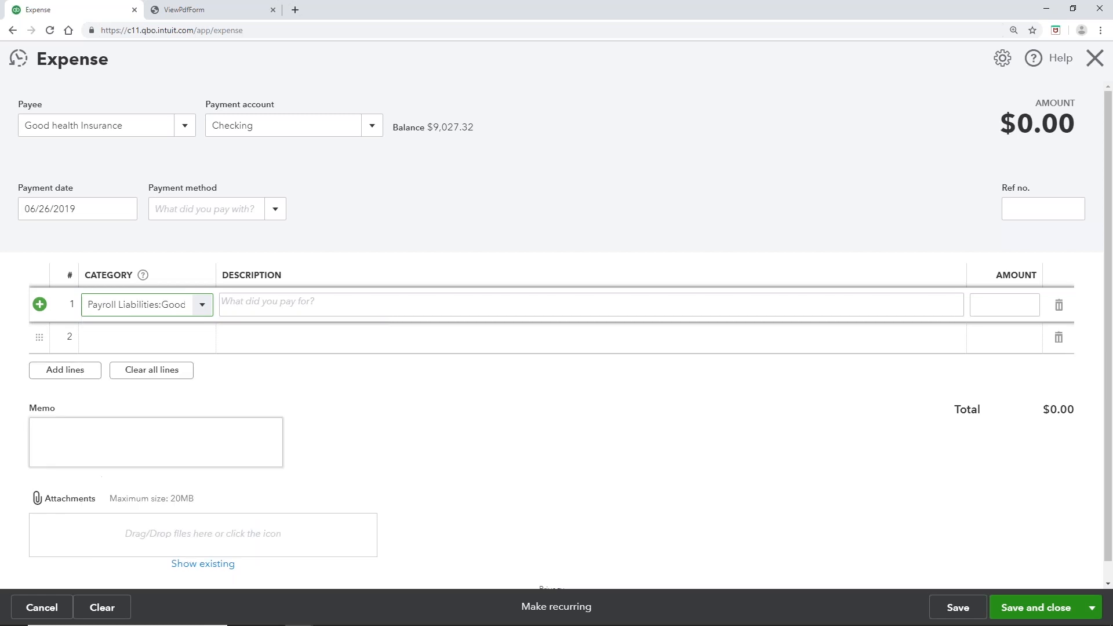
click(986, 295)
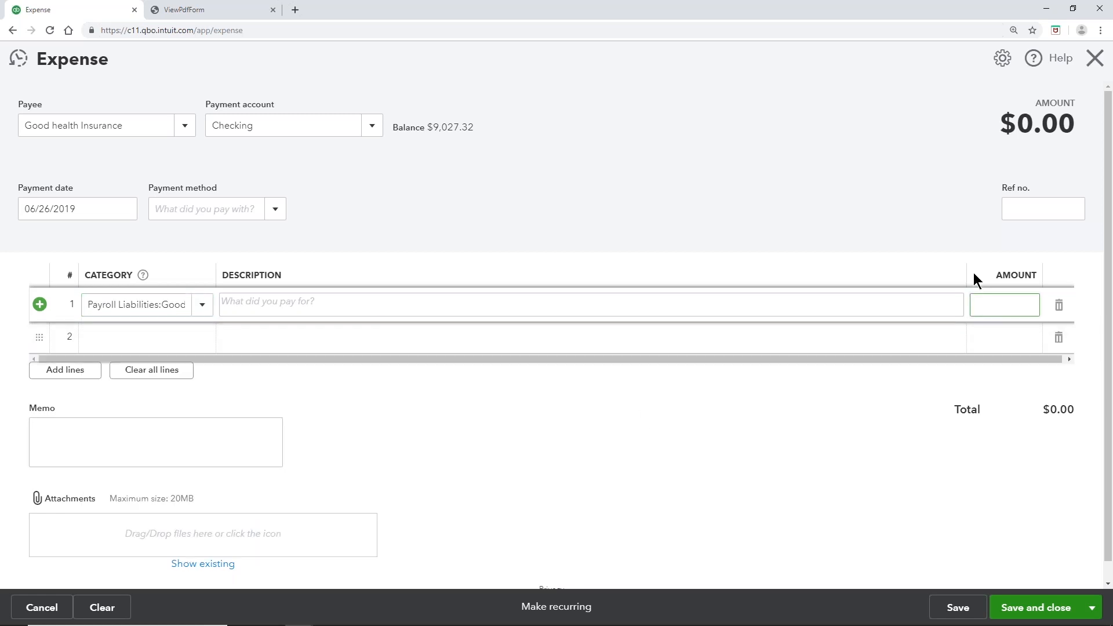
text(70)
click(168, 345)
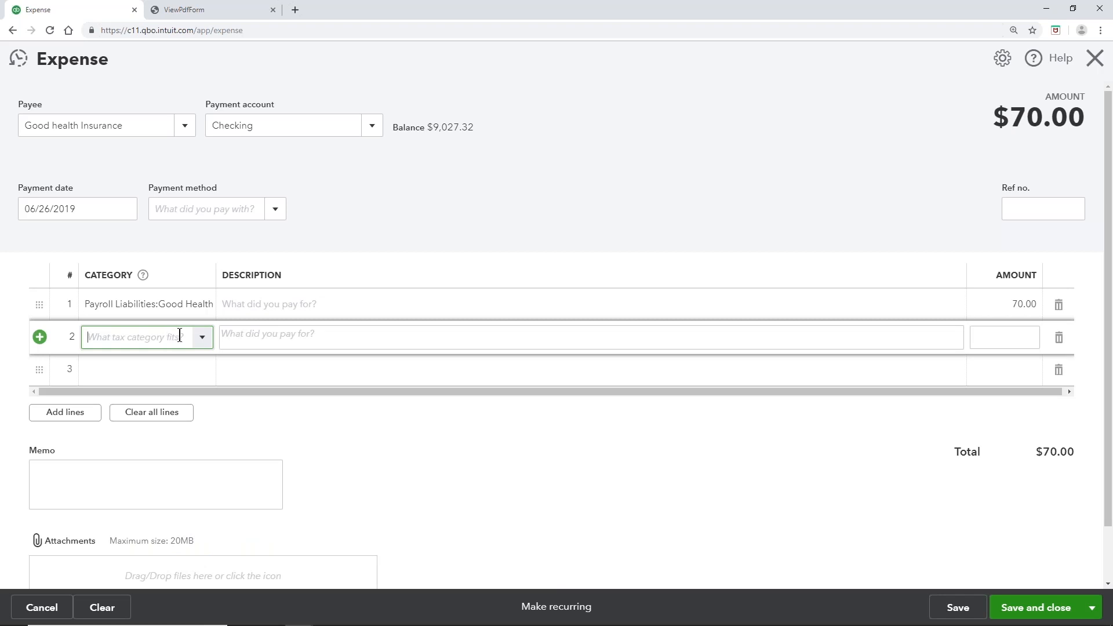
Step: Add a $20.00 Other Business Expenses line, bringing the total to $90.00, and save the expense
click(212, 341)
scroll(197, 390, up, 5)
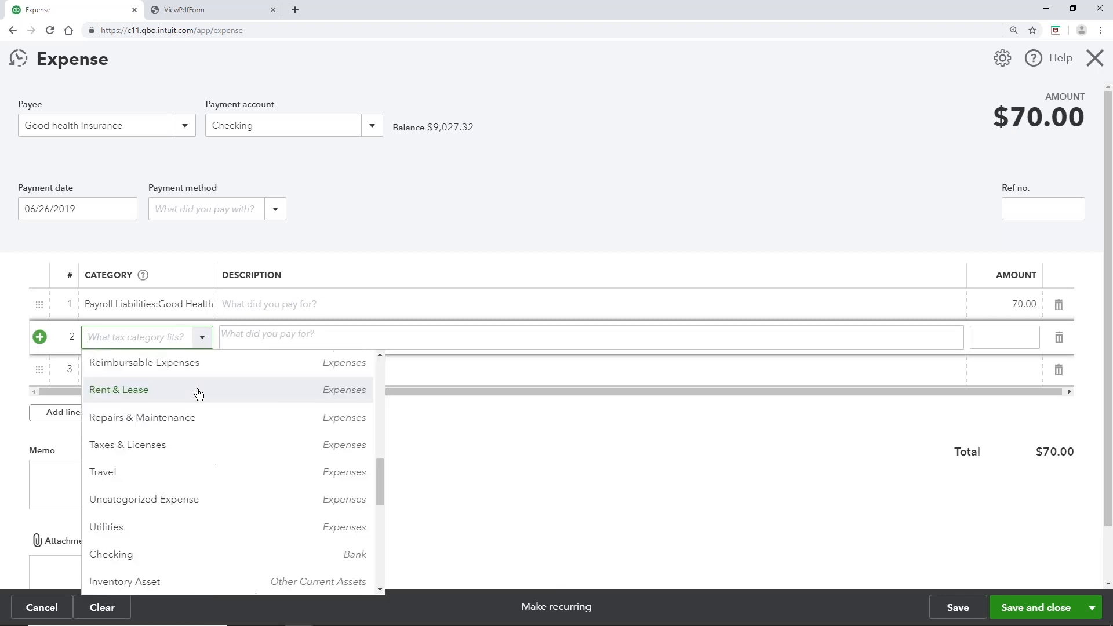
scroll(198, 395, up, 2)
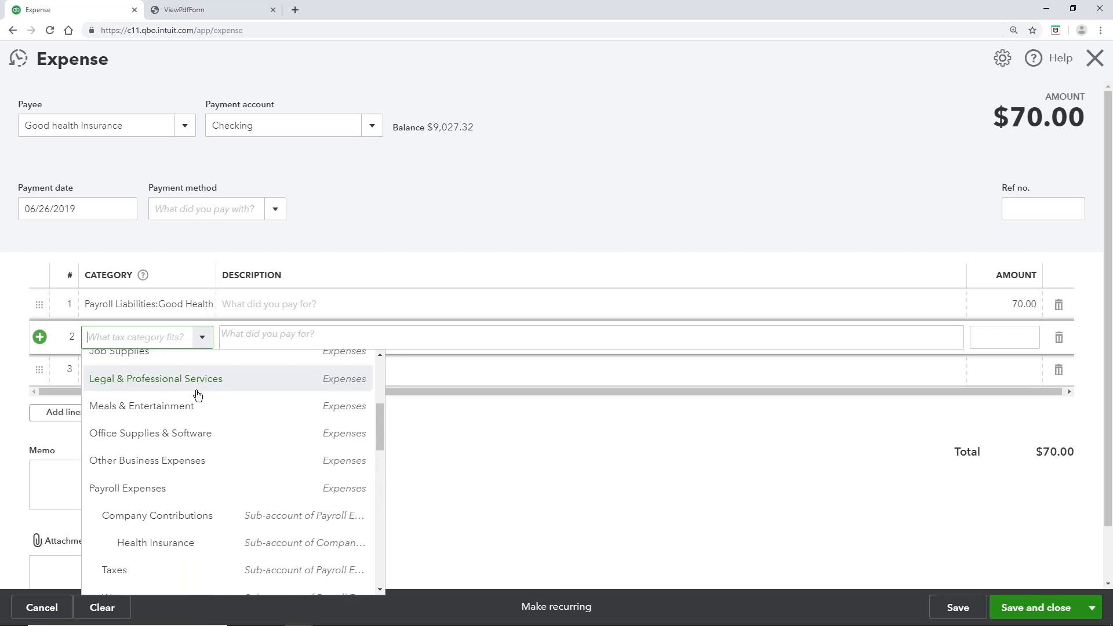
scroll(197, 396, up, 2)
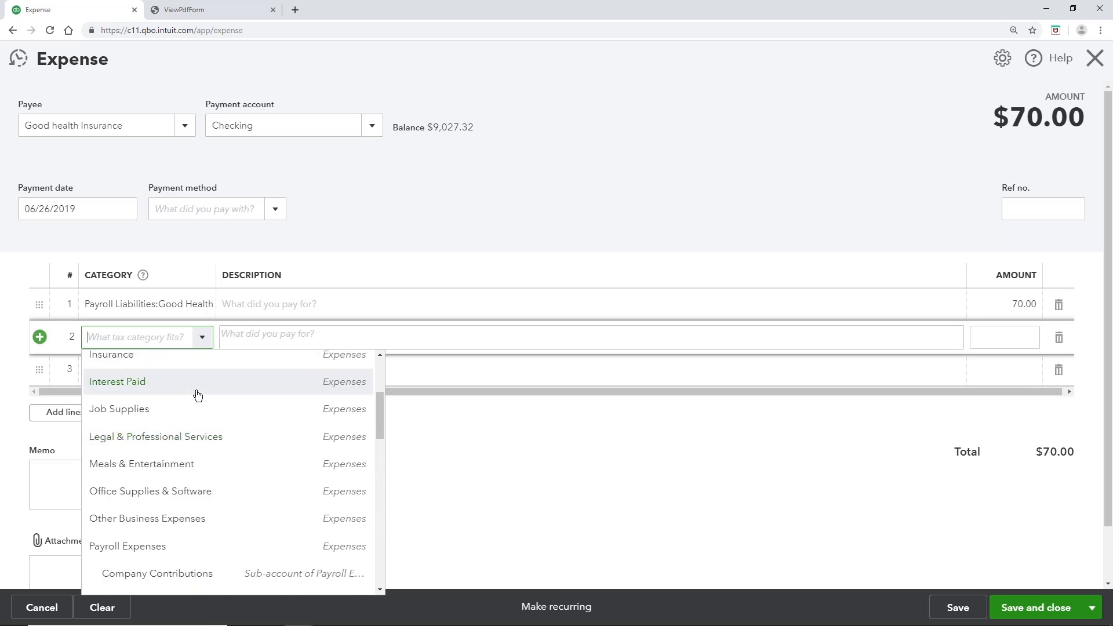
scroll(197, 396, up, 6)
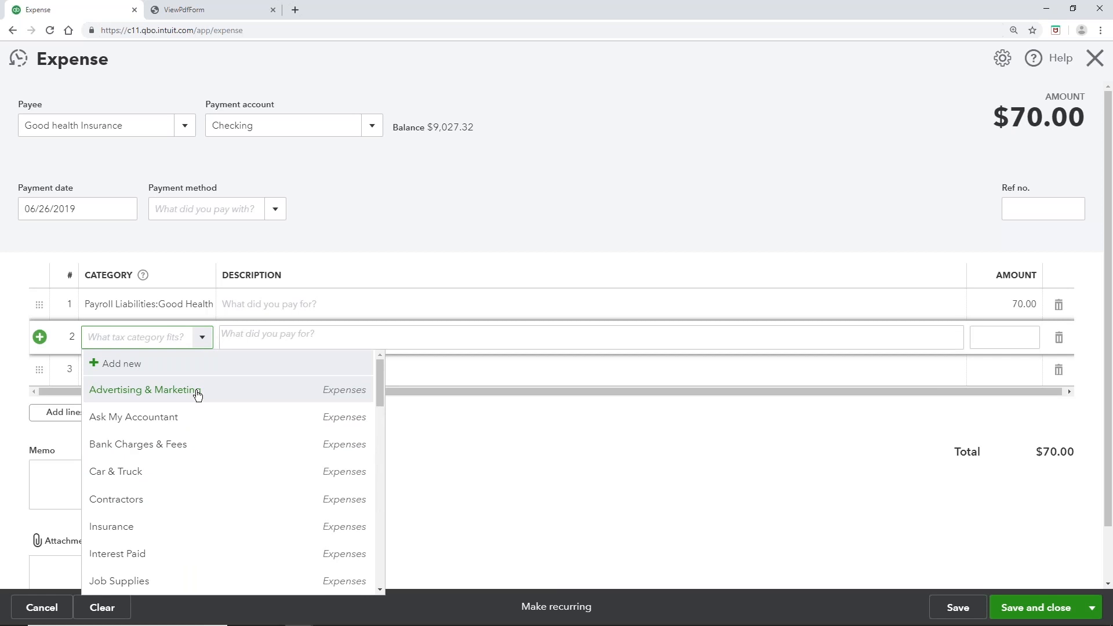
scroll(197, 394, down, 4)
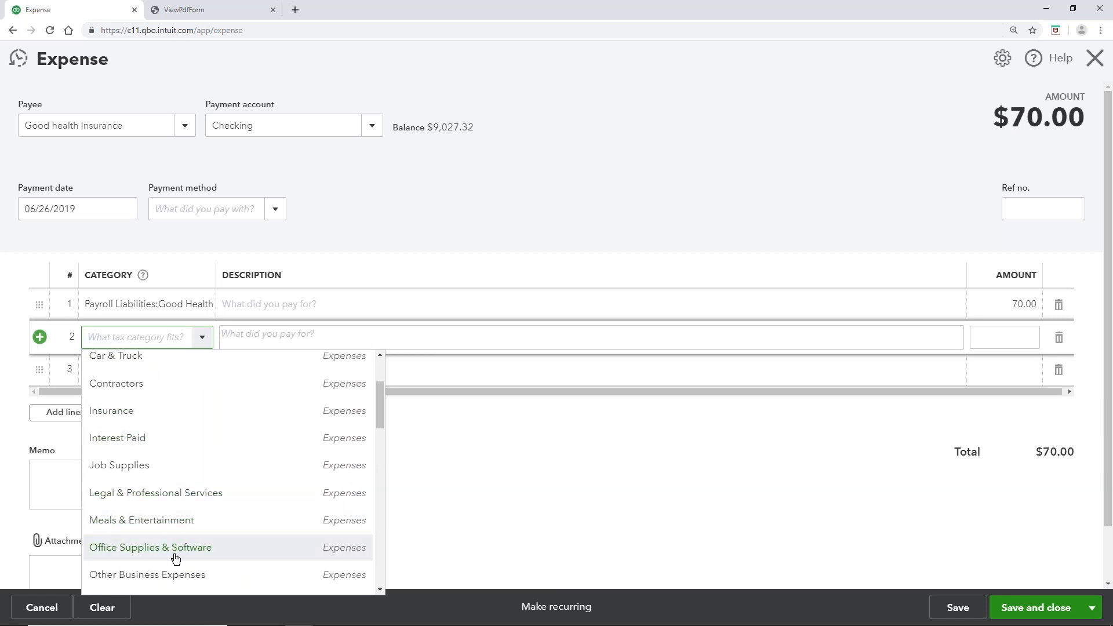
click(174, 573)
click(994, 335)
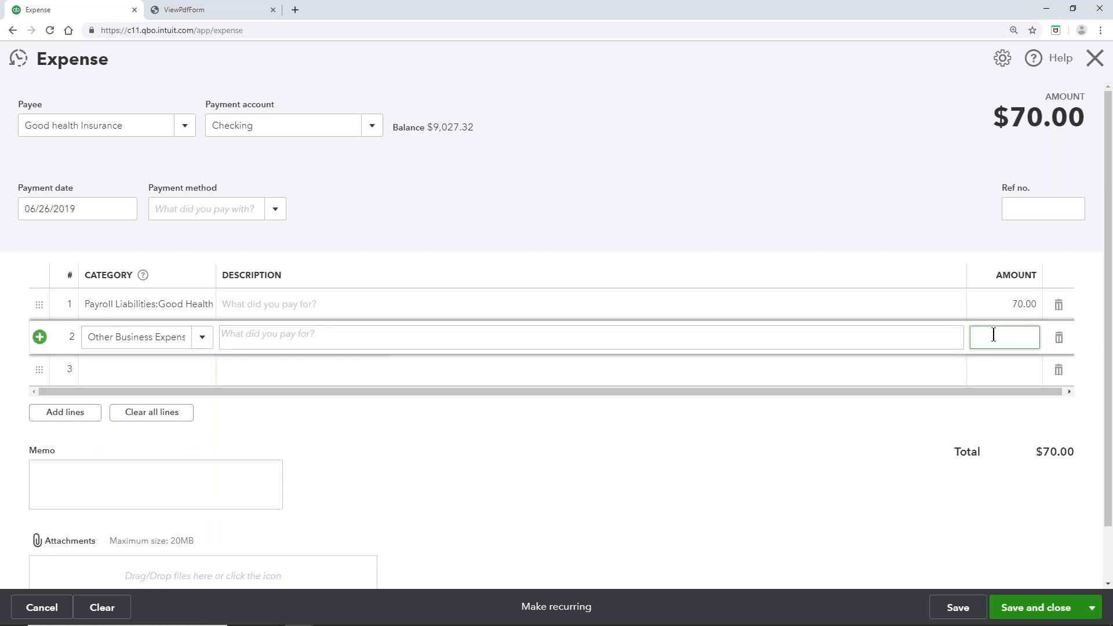
text(20)
click(735, 541)
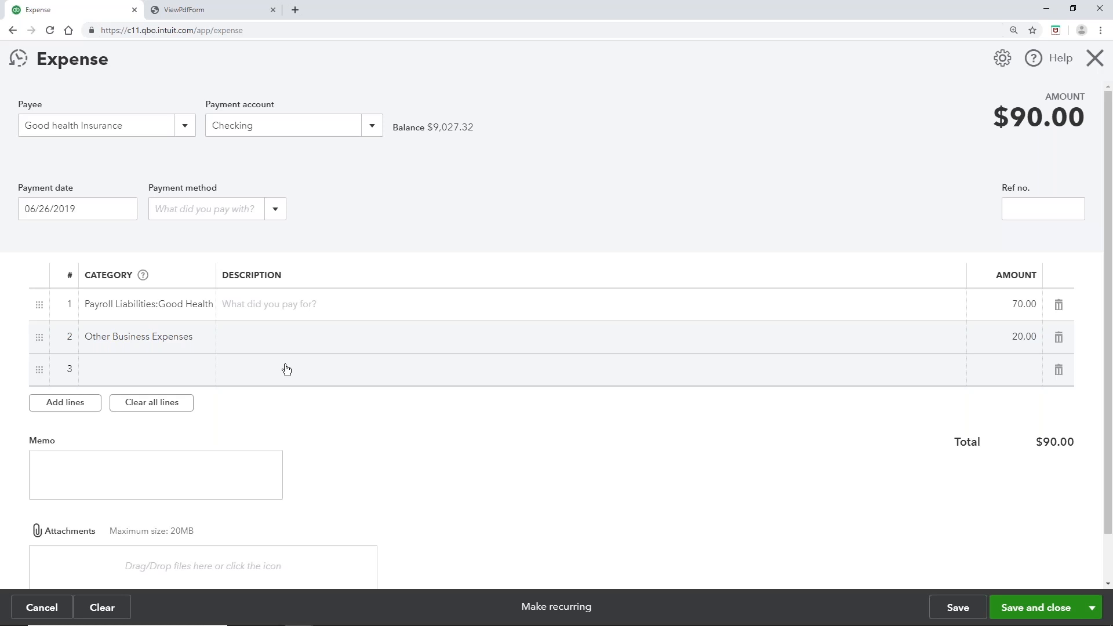
click(1042, 610)
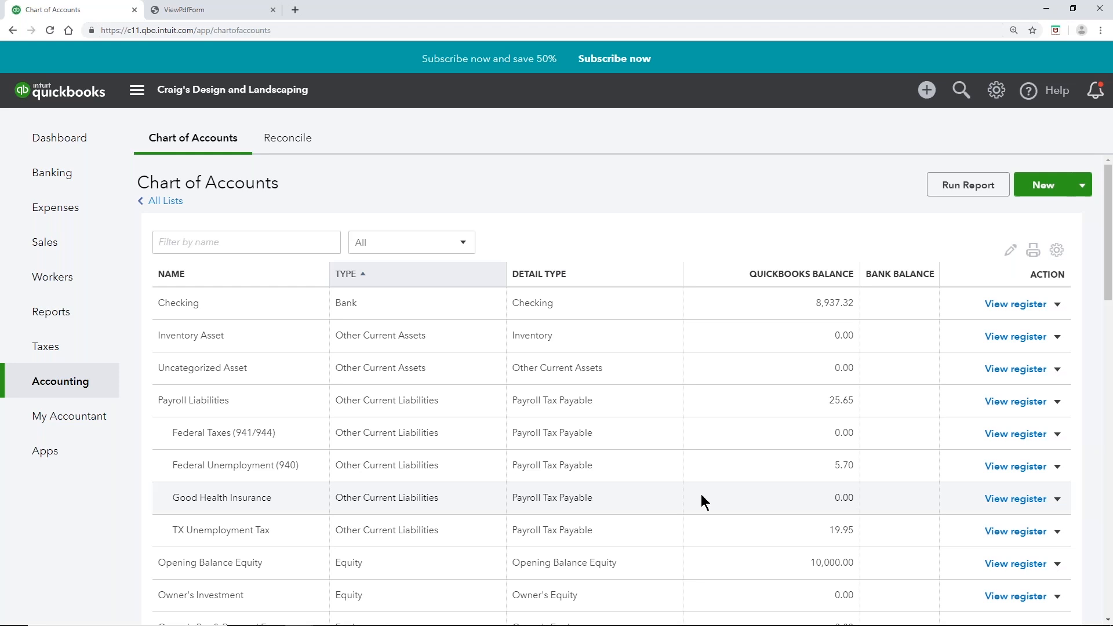
Step: With Good Health Insurance confirmed at 0.00, move from the Chart of Accounts to Reports
click(38, 323)
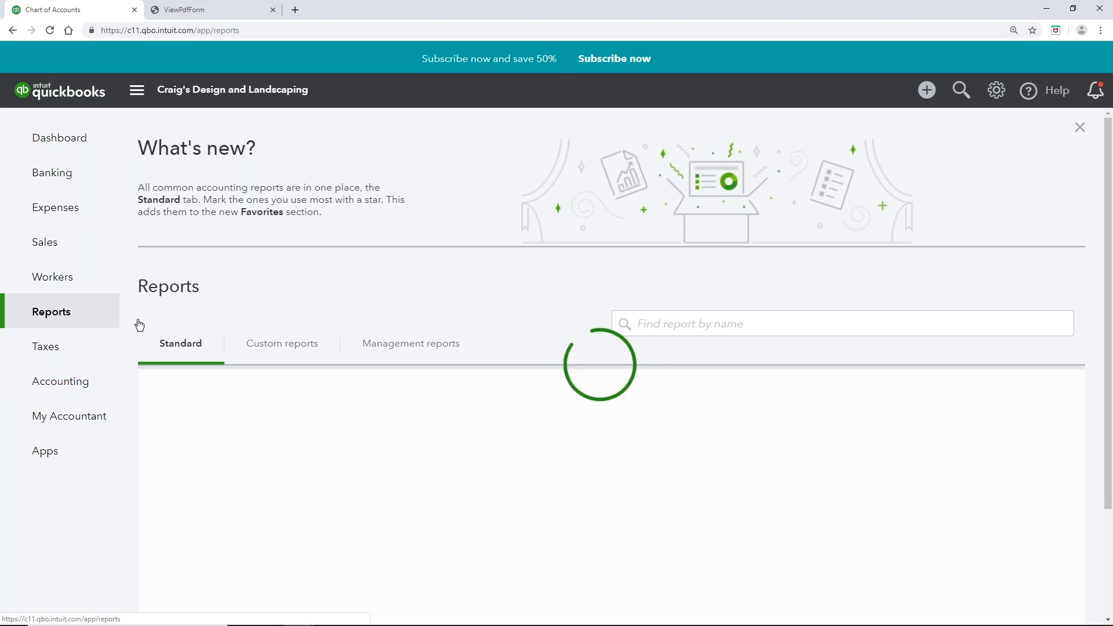
Step: Scroll the Standard reports down to the Payroll section with Payroll Details, Payroll Summary and Total Pay
scroll(137, 322, down, 3)
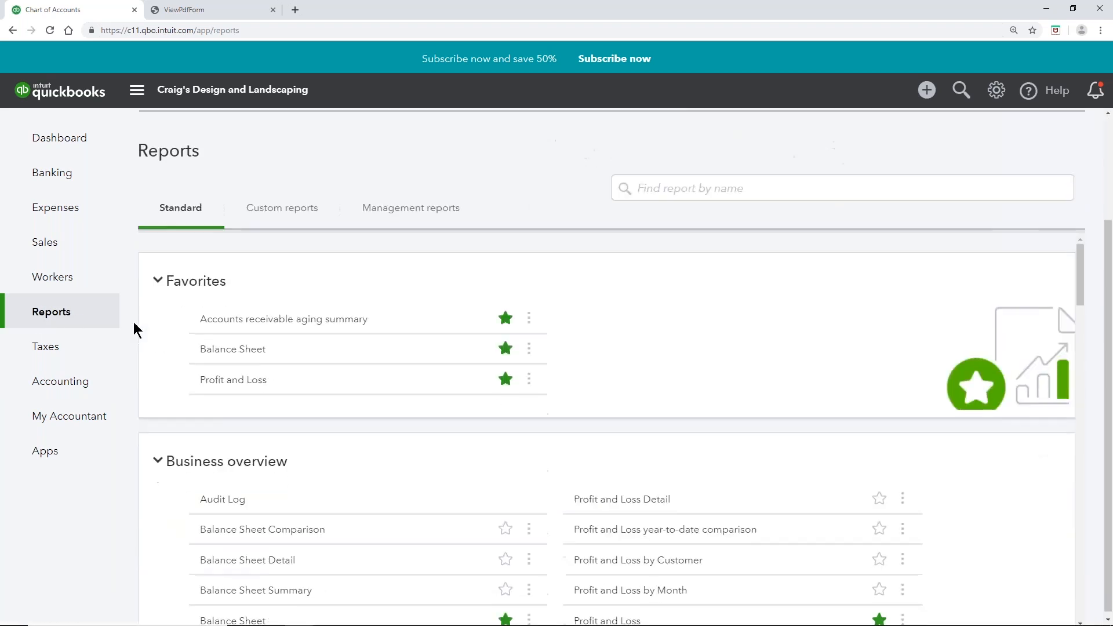
scroll(459, 429, down, 15)
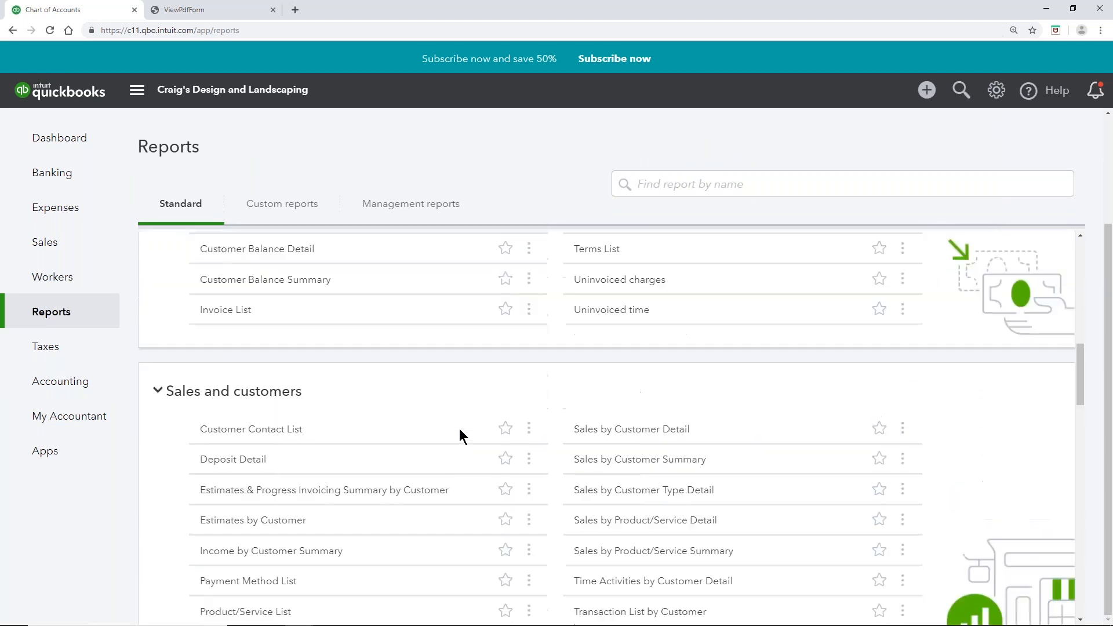
scroll(459, 429, down, 15)
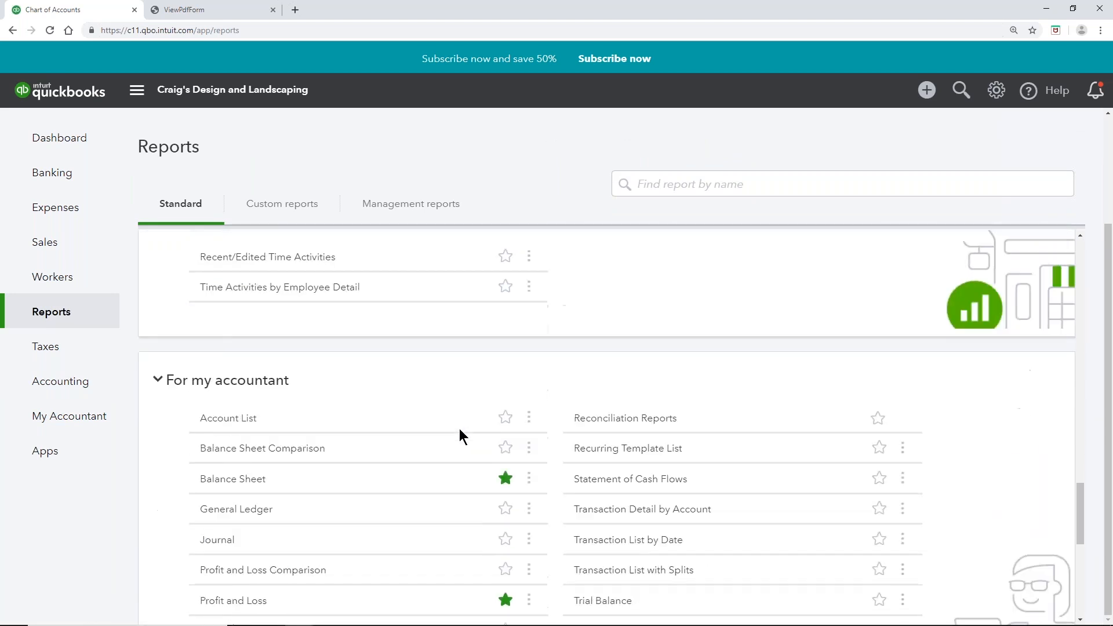
scroll(459, 429, down, 3)
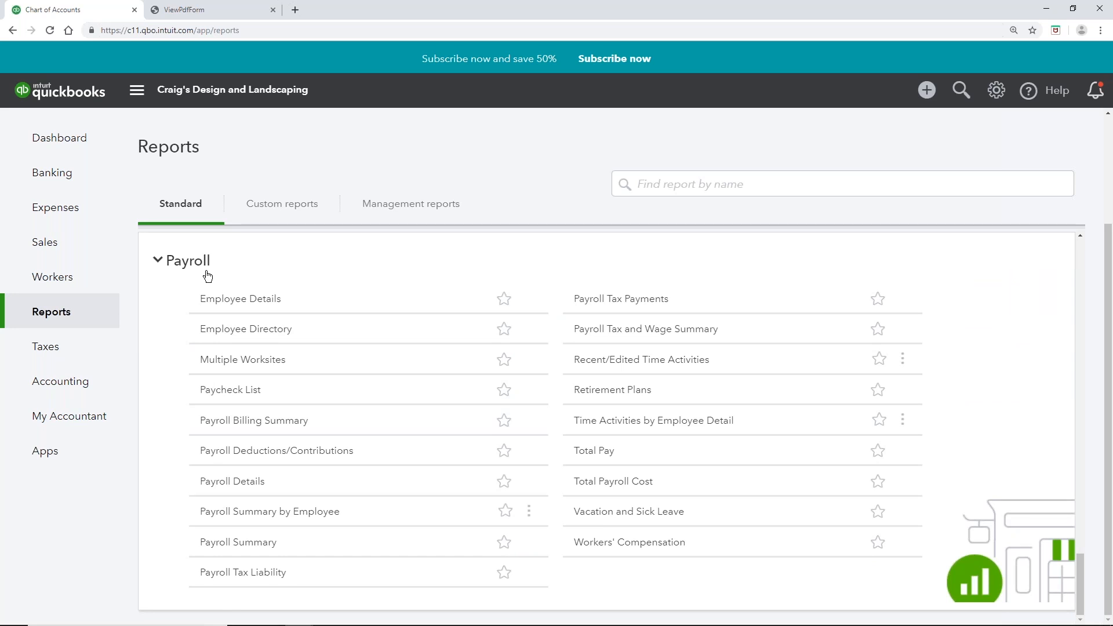
click(235, 482)
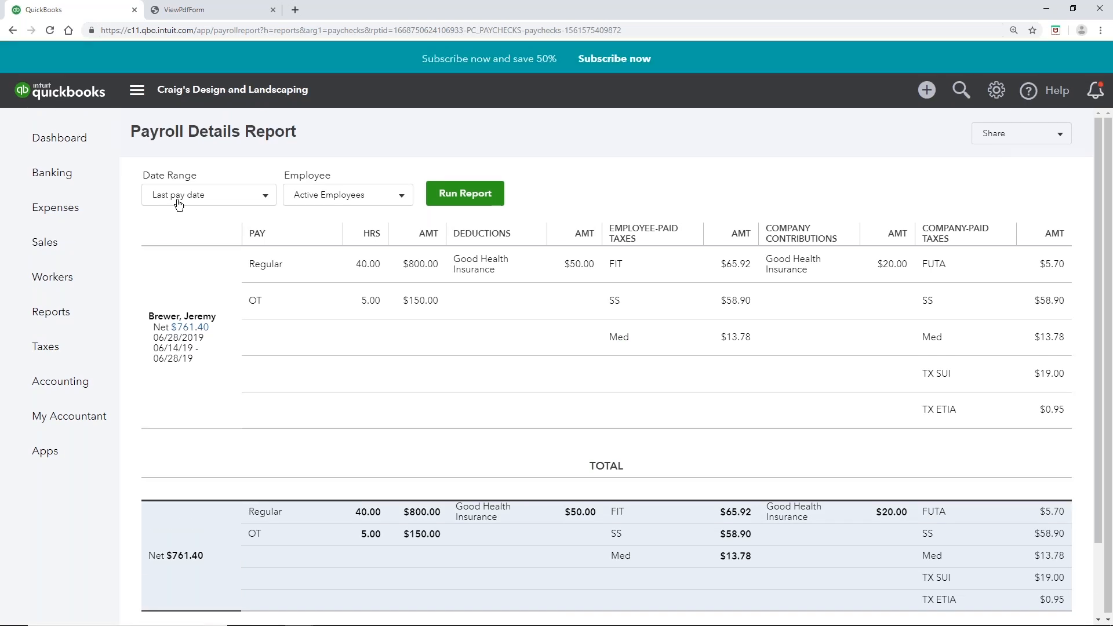
click(224, 207)
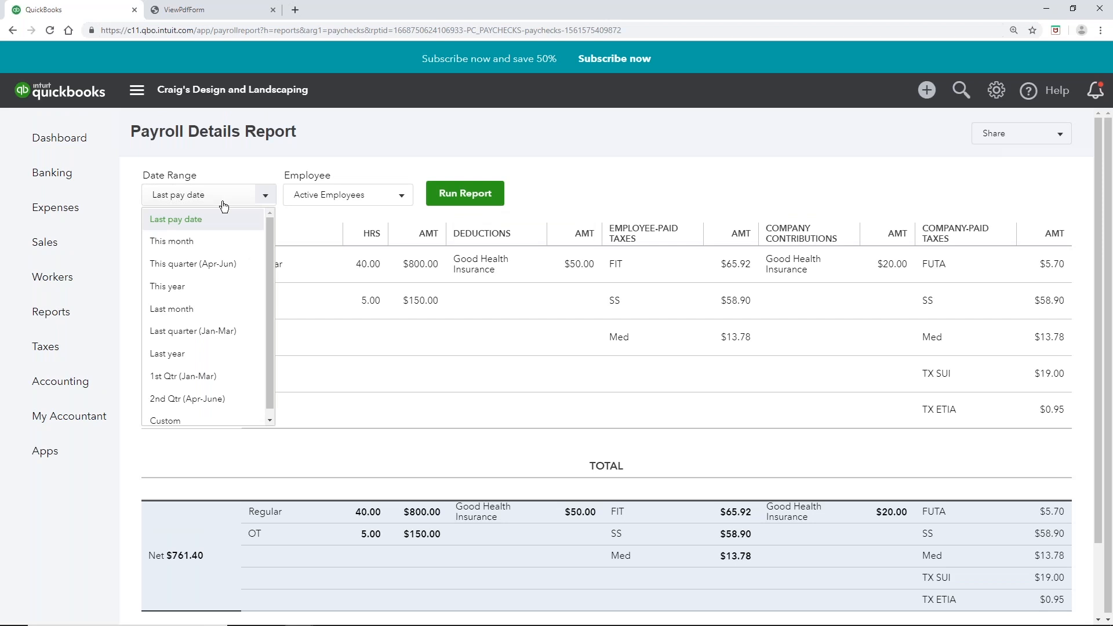
click(221, 154)
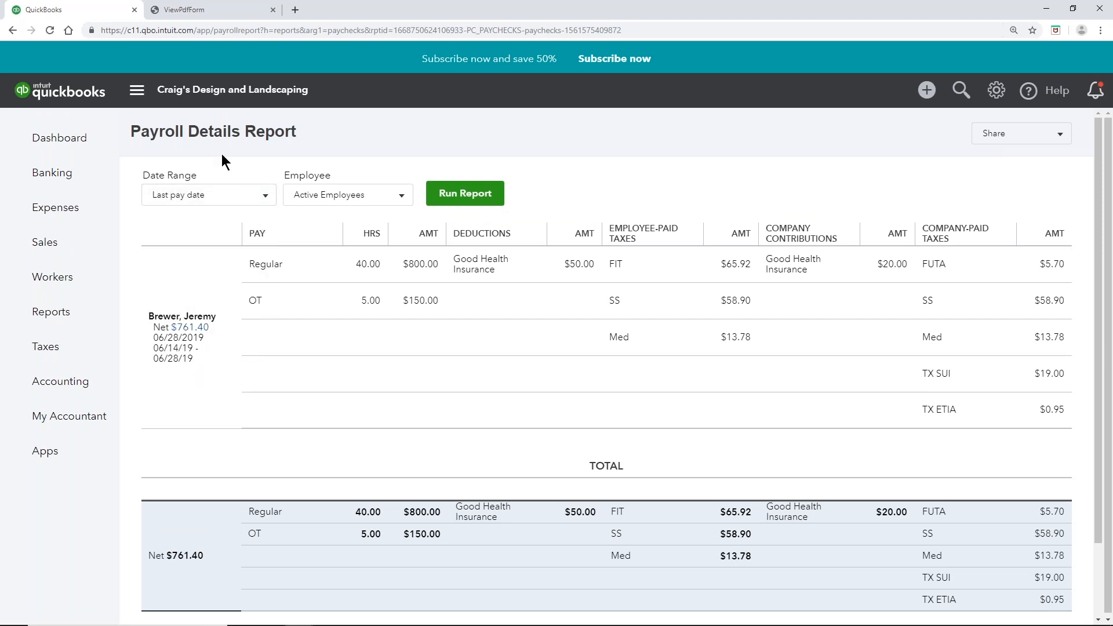
click(42, 313)
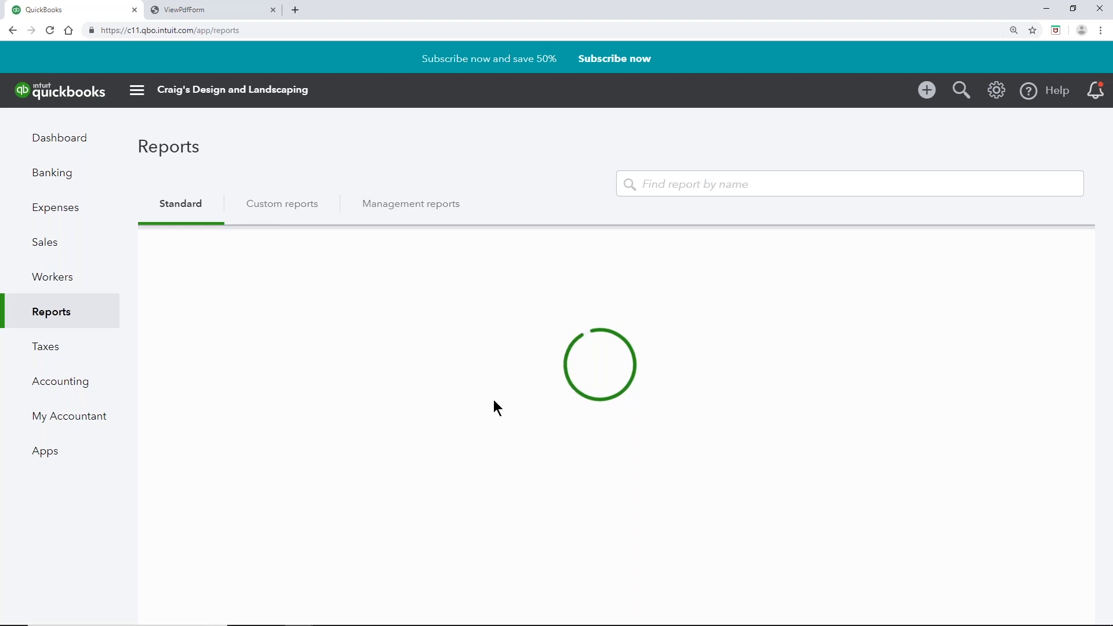
scroll(494, 402, down, 20)
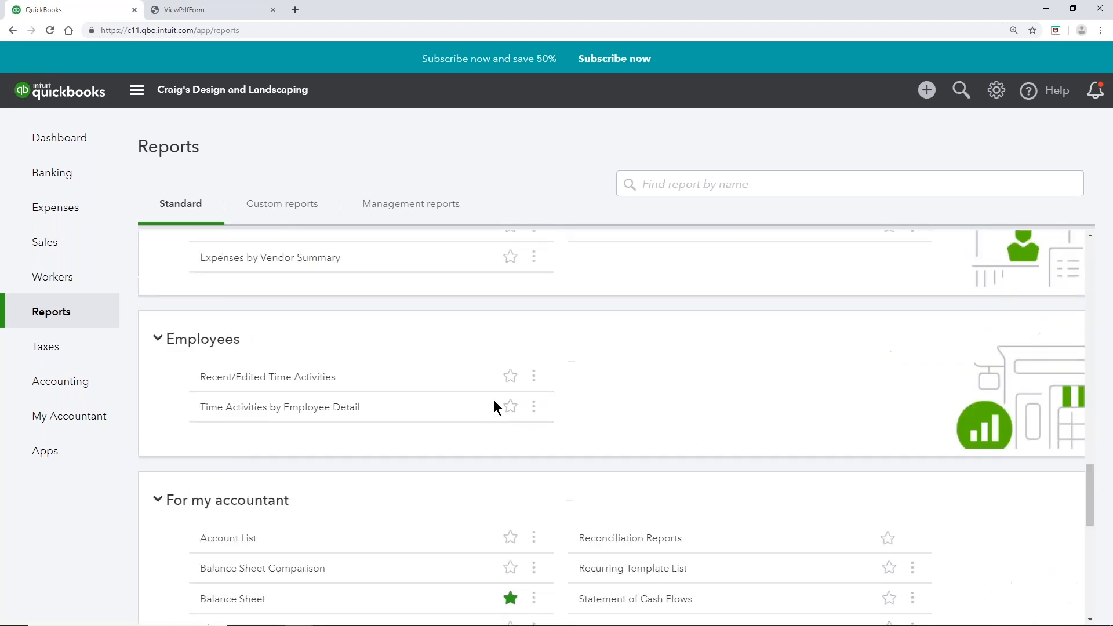